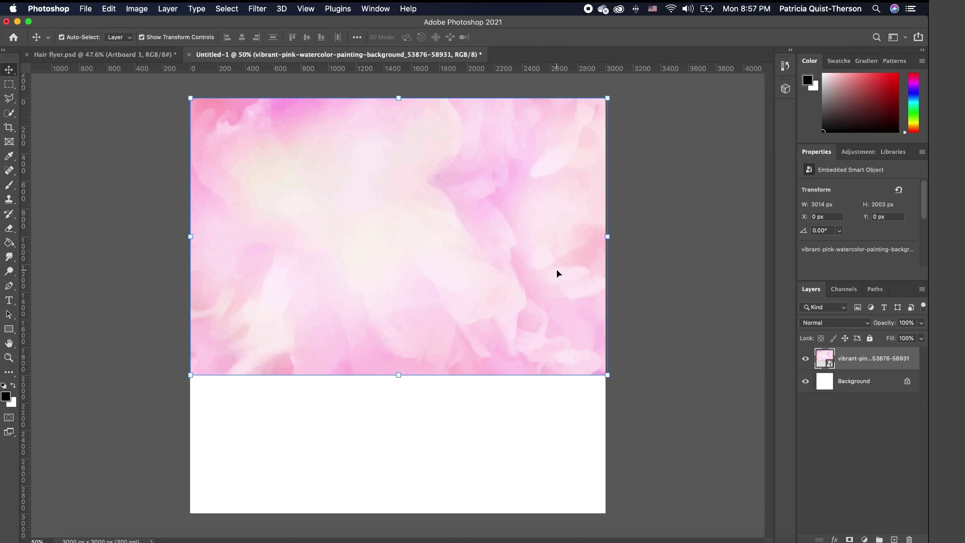
Step: Place the short-haired portrait 44909197e… from Finder's Flyer 28 folder into the Photoshop canvas, scaled to about 73%
{"action": "left_click", "coordinate": [165, 485]}
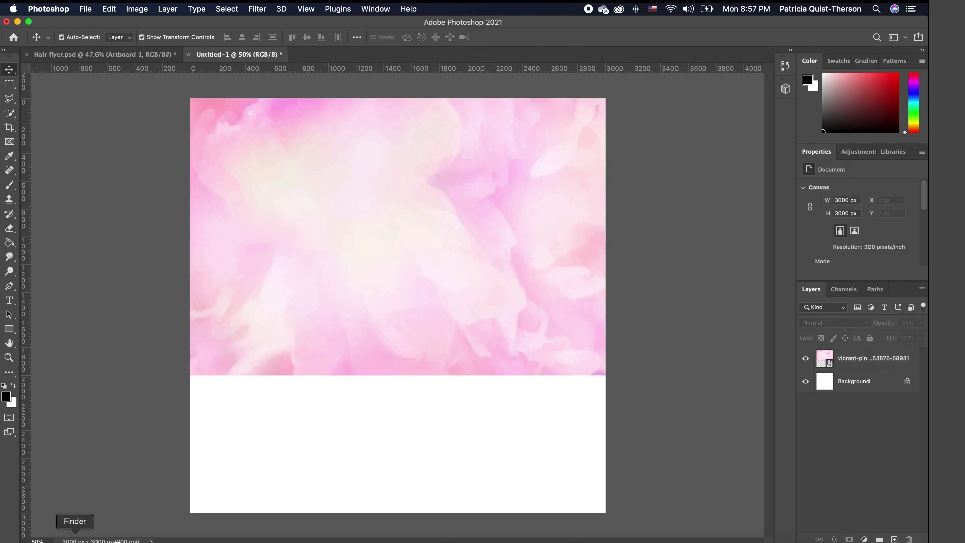
{"action": "left_click", "coordinate": [74, 535]}
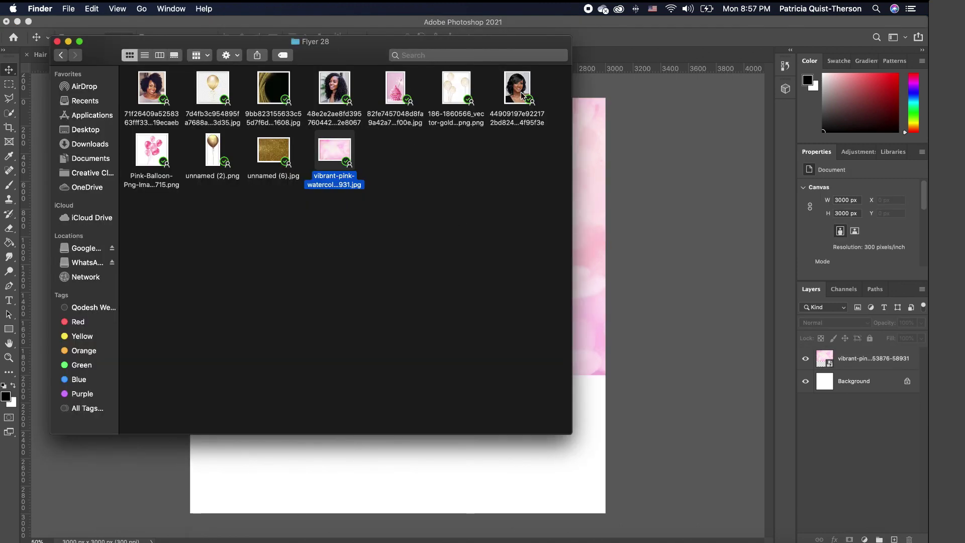
{"action": "left_click_drag", "start_coordinate": [523, 96], "coordinate": [421, 465]}
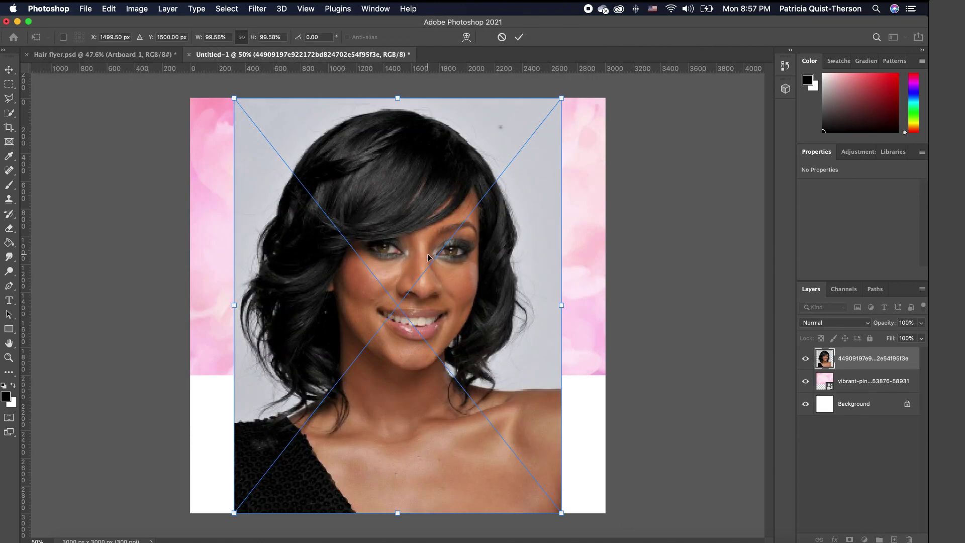
{"action": "left_click_drag", "start_coordinate": [458, 294], "coordinate": [459, 284]}
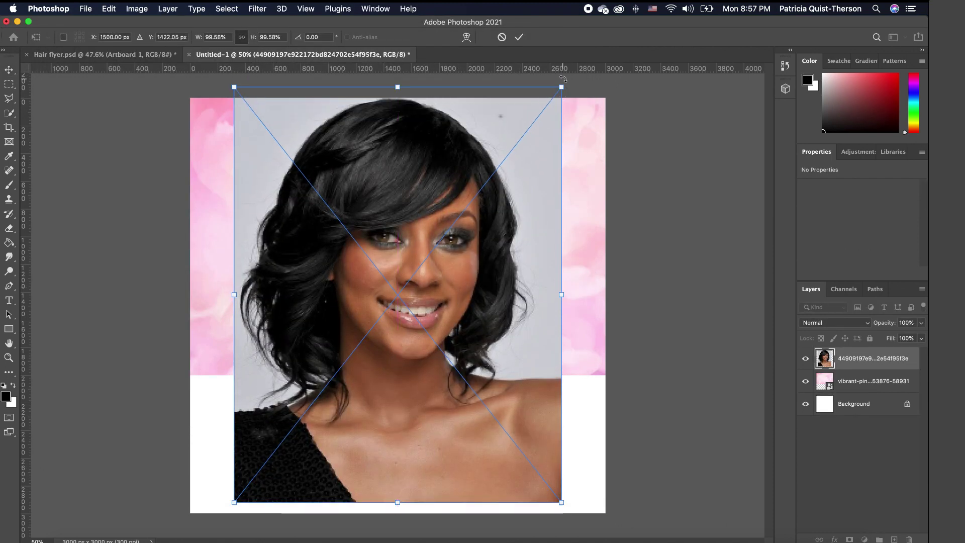
{"action": "left_click_drag", "start_coordinate": [562, 87], "coordinate": [473, 199]}
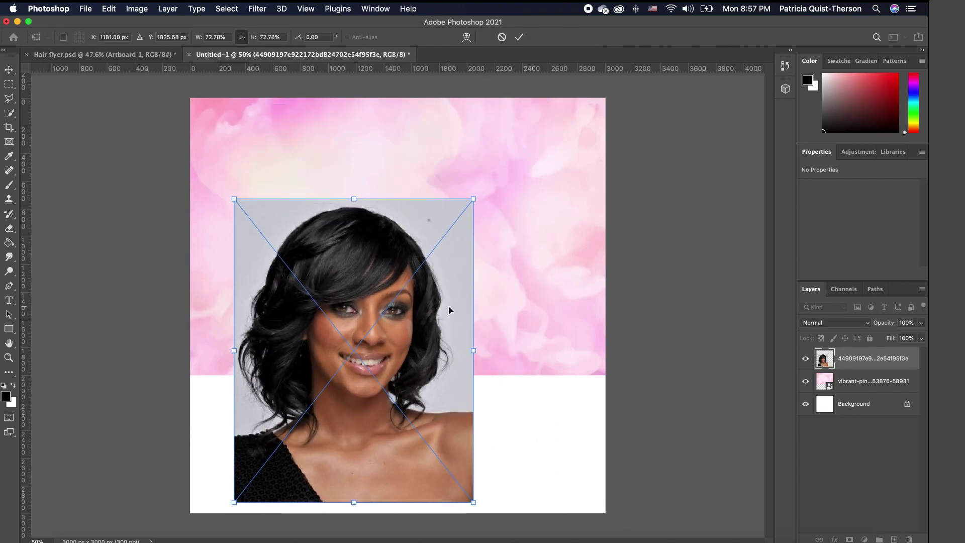
{"action": "key", "text": "Return"}
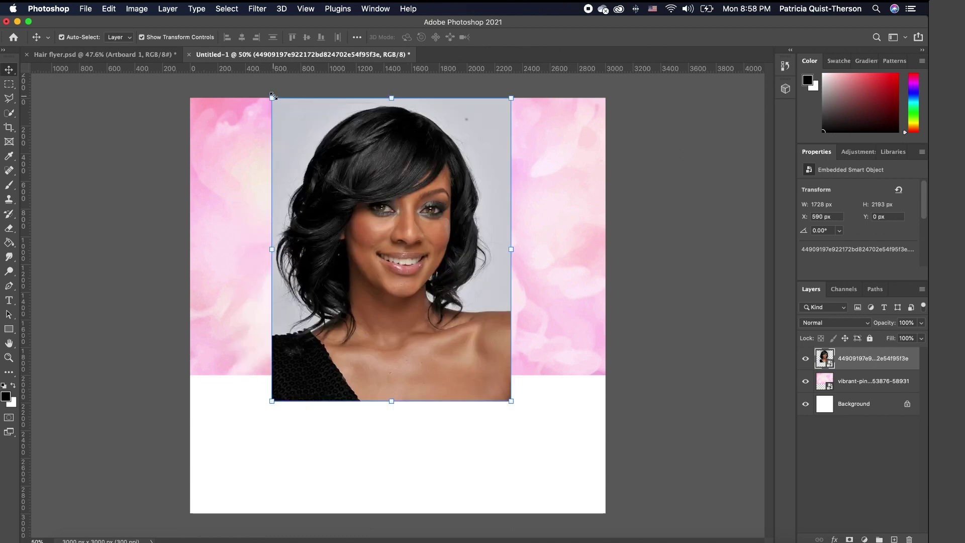
Step: Shrink the short-haired portrait to about 1270 × 1611 px and center it horizontally near the canvas top, at about Y 252 px
{"action": "left_click_drag", "start_coordinate": [272, 96], "coordinate": [302, 201]}
{"action": "left_click_drag", "start_coordinate": [385, 204], "coordinate": [358, 180]}
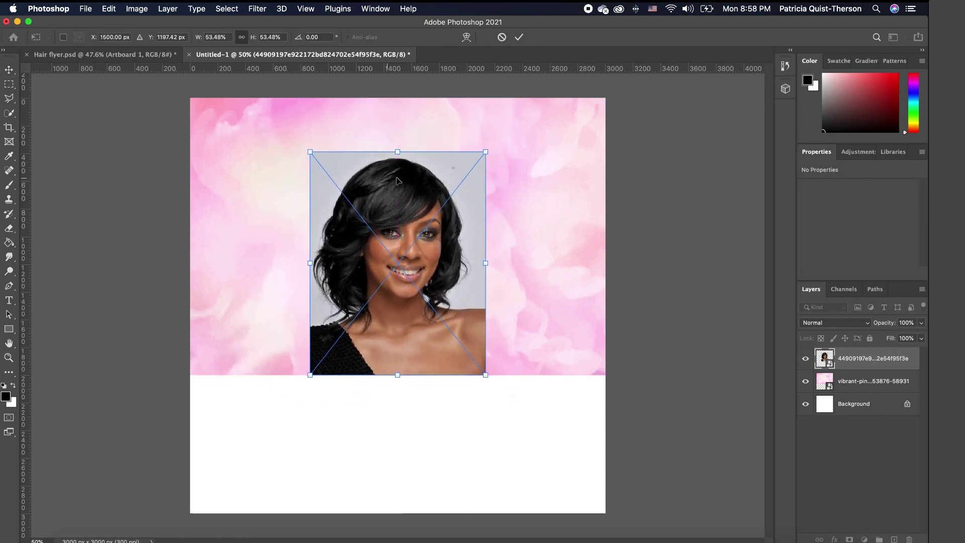
{"action": "key", "text": "Return"}
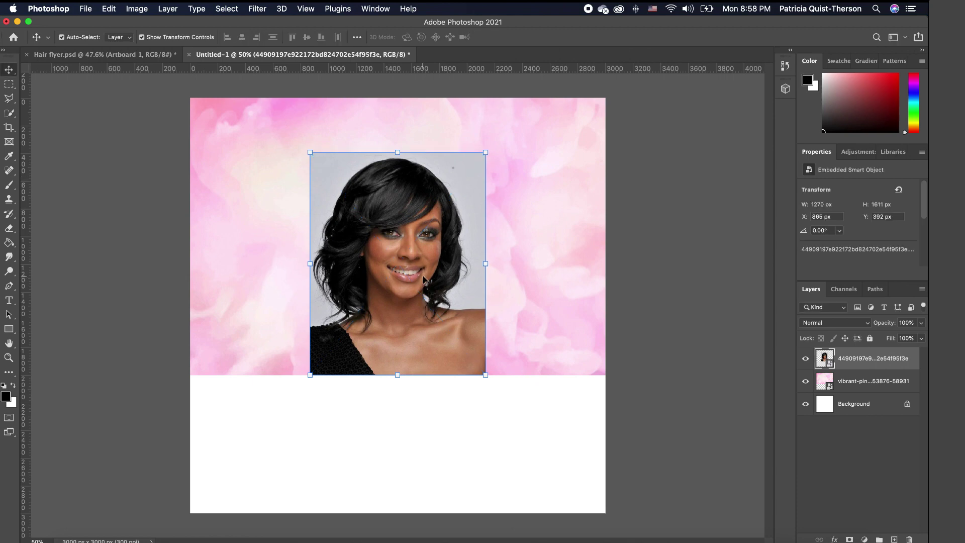
{"action": "left_click_drag", "start_coordinate": [413, 257], "coordinate": [412, 239]}
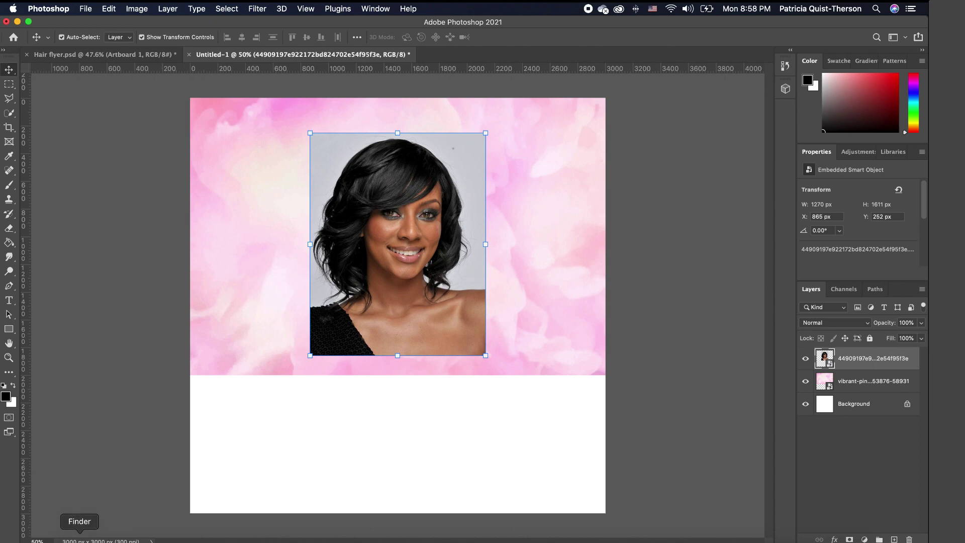
Step: Place the 71f26409a… photo from Finder's Flyer 28 folder at about 1260 × 1501 px in the canvas's upper-left area
{"action": "left_click", "coordinate": [79, 535]}
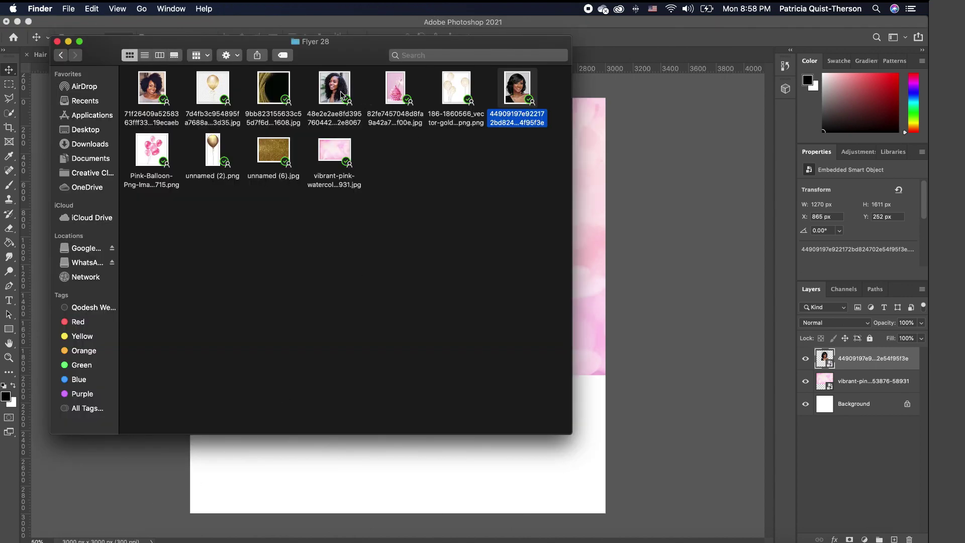
{"action": "left_click_drag", "start_coordinate": [153, 101], "coordinate": [346, 481]}
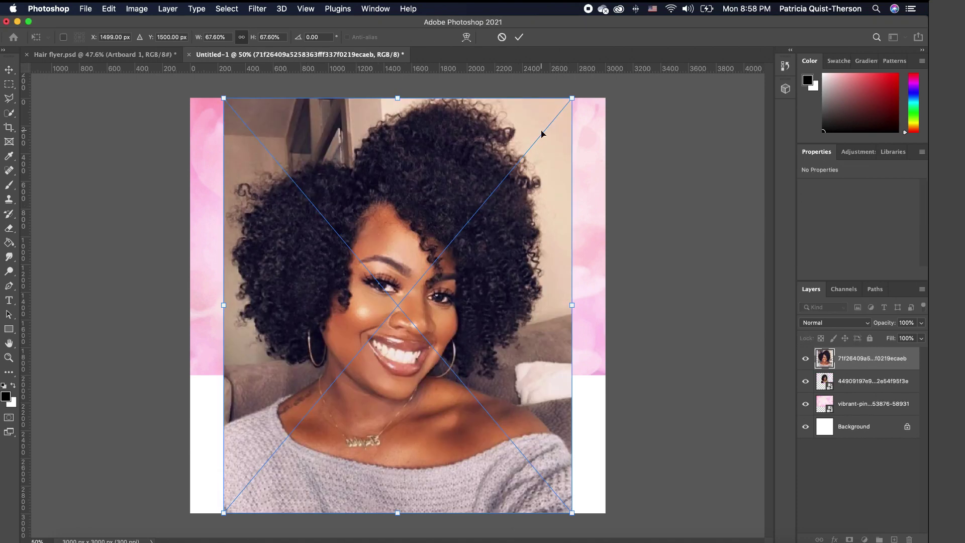
{"action": "left_click_drag", "start_coordinate": [572, 97], "coordinate": [397, 305]}
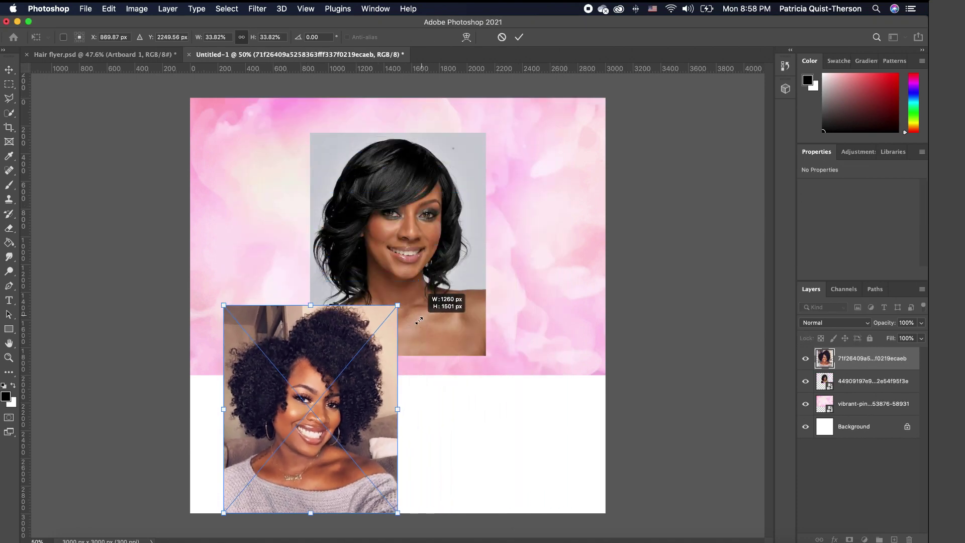
{"action": "left_click_drag", "start_coordinate": [377, 390], "coordinate": [361, 218]}
{"action": "key", "text": "Return"}
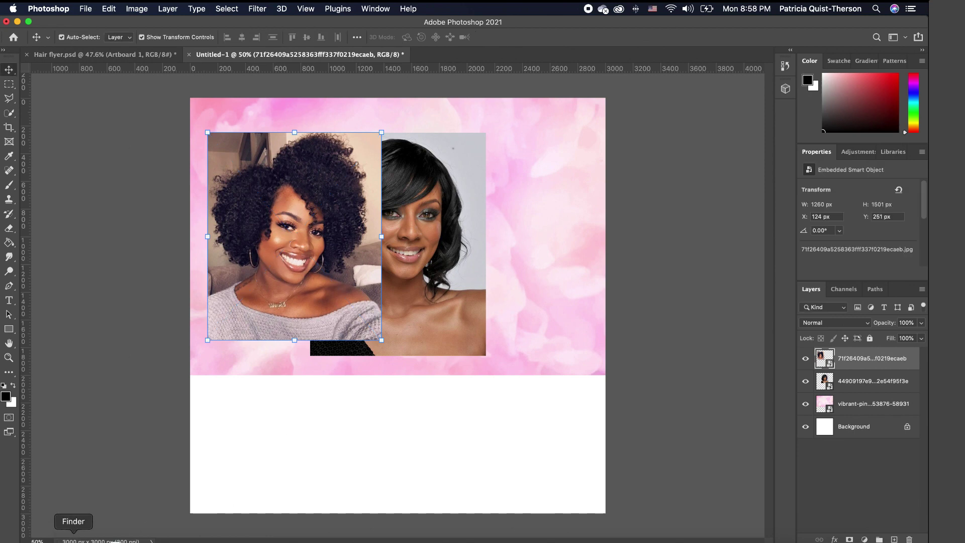
Step: Place the long curly-haired portrait 48e2e2ae… from Finder's Flyer 28 folder at about 1324 × 1383 px in the canvas's upper-right area
{"action": "left_click", "coordinate": [73, 537]}
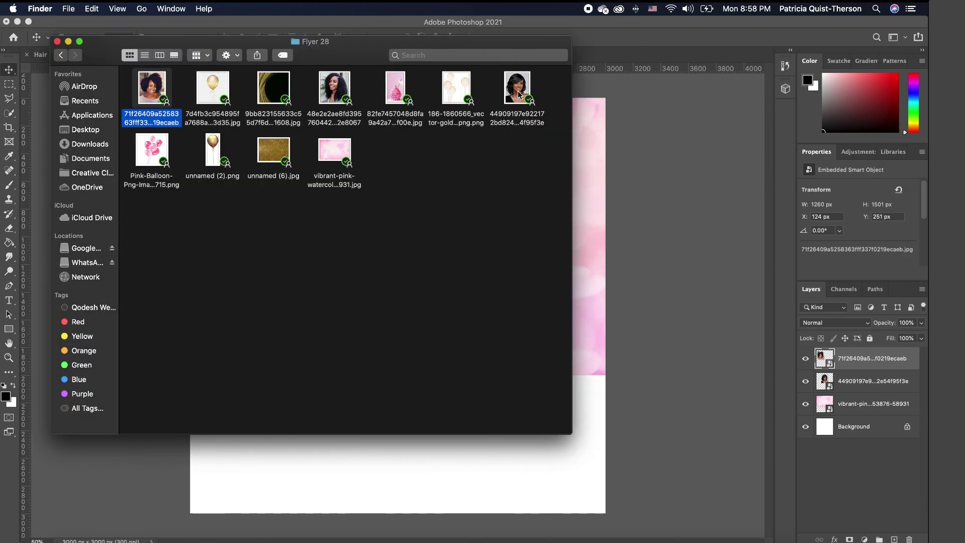
{"action": "left_click_drag", "start_coordinate": [339, 90], "coordinate": [387, 468]}
{"action": "left_click_drag", "start_coordinate": [596, 98], "coordinate": [382, 322]}
{"action": "left_click_drag", "start_coordinate": [337, 413], "coordinate": [553, 245]}
{"action": "key", "text": "Return"}
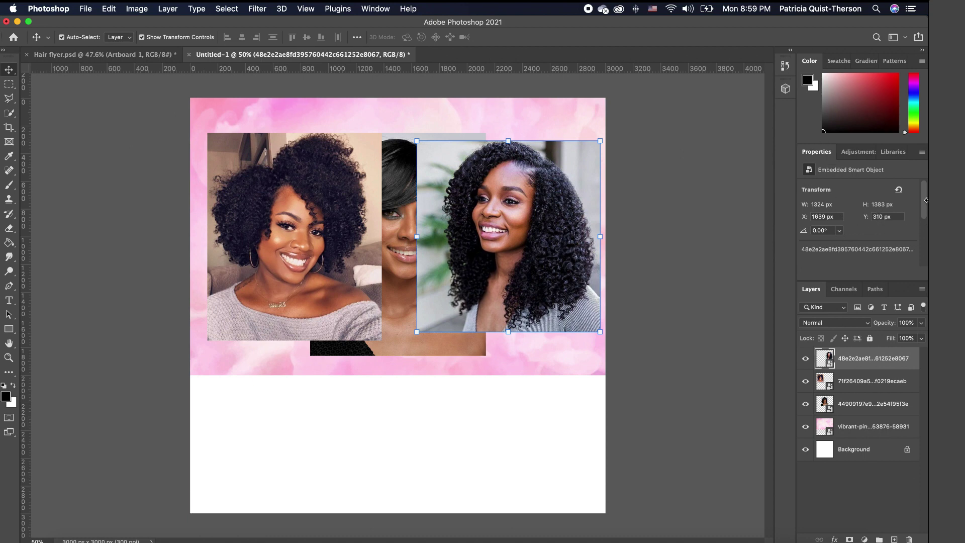
Step: Convert the 48e2e2ae… smart object to a pixel layer, retaining its transforms, and remove its background
{"action": "scroll", "coordinate": [854, 232], "scroll_direction": "down", "scroll_amount": 5}
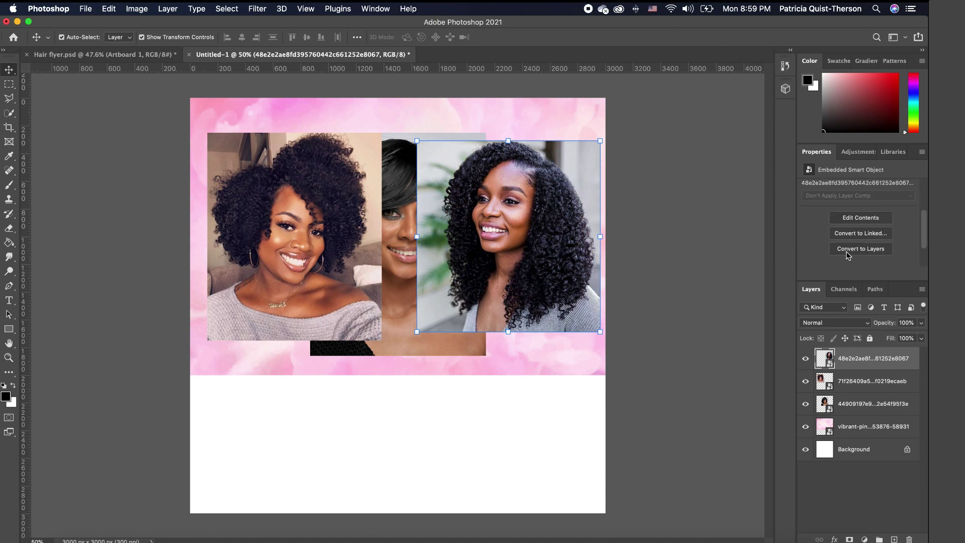
{"action": "left_click", "coordinate": [879, 252]}
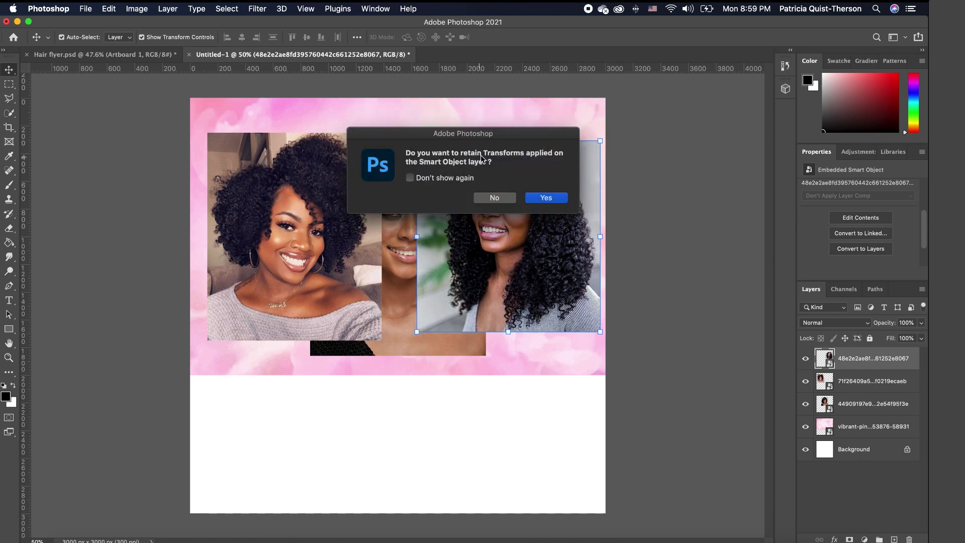
{"action": "left_click", "coordinate": [554, 202]}
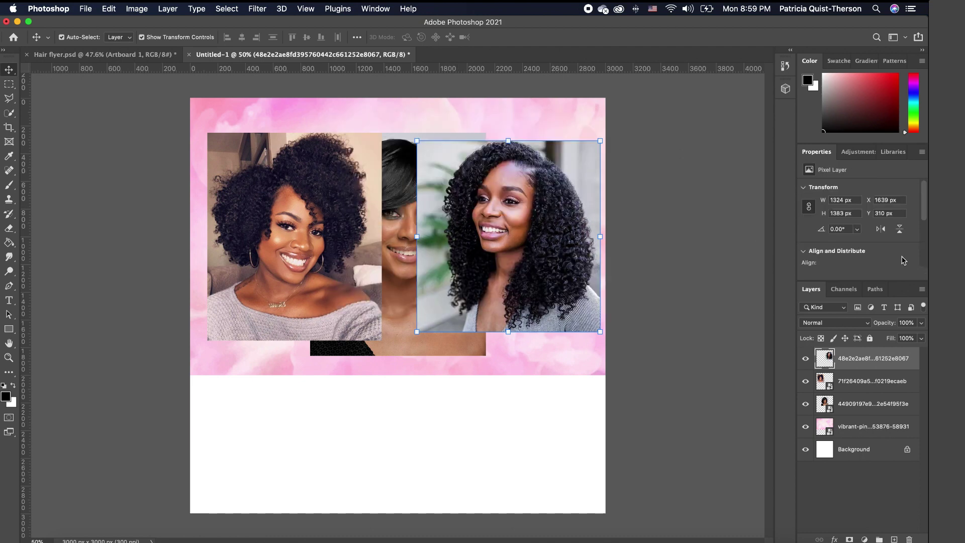
{"action": "left_click_drag", "start_coordinate": [927, 213], "coordinate": [927, 261]}
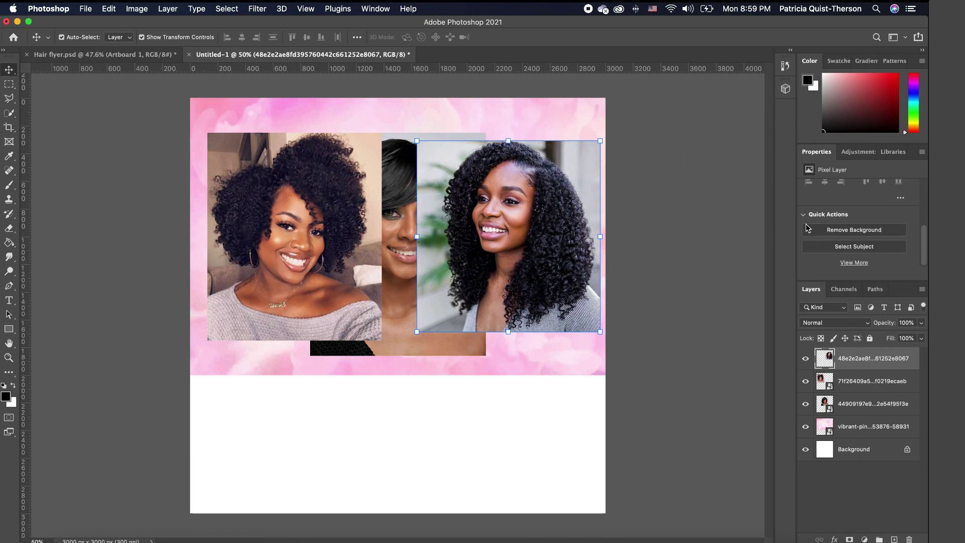
{"action": "left_click", "coordinate": [862, 231]}
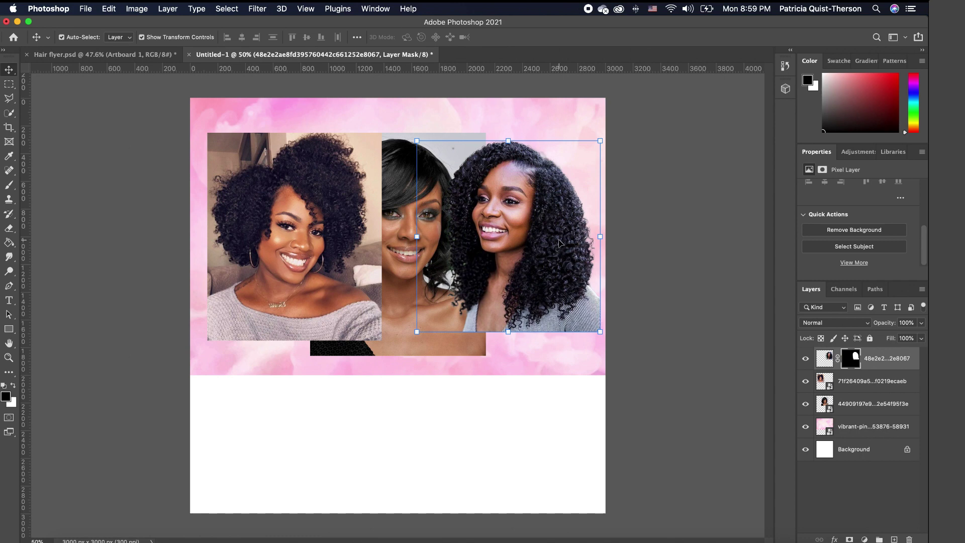
Step: Move the long curly-haired cut-out to the canvas's lower-right corner and the 71f26409a… photo down to about X 329, Y 951 px
{"action": "left_click_drag", "start_coordinate": [561, 231], "coordinate": [539, 356]}
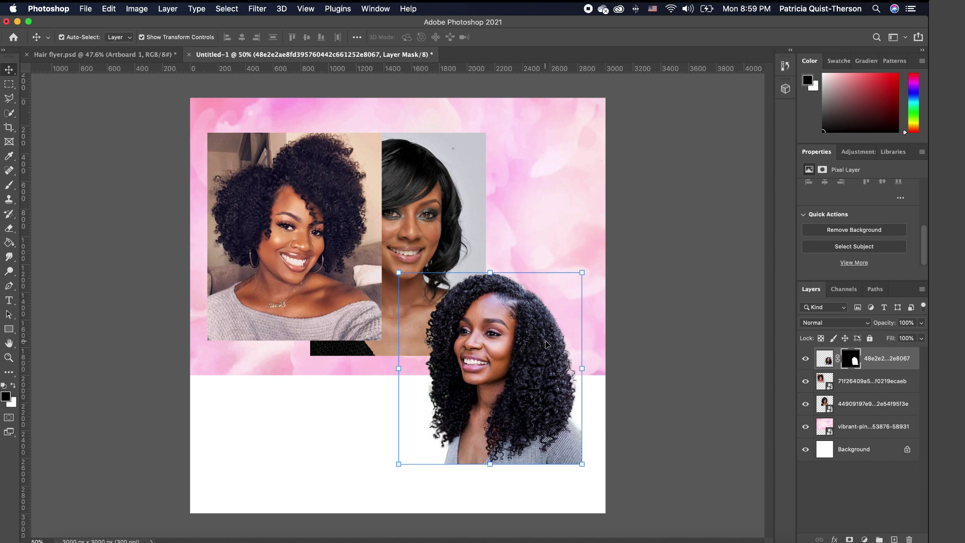
{"action": "left_click_drag", "start_coordinate": [528, 330], "coordinate": [547, 378]}
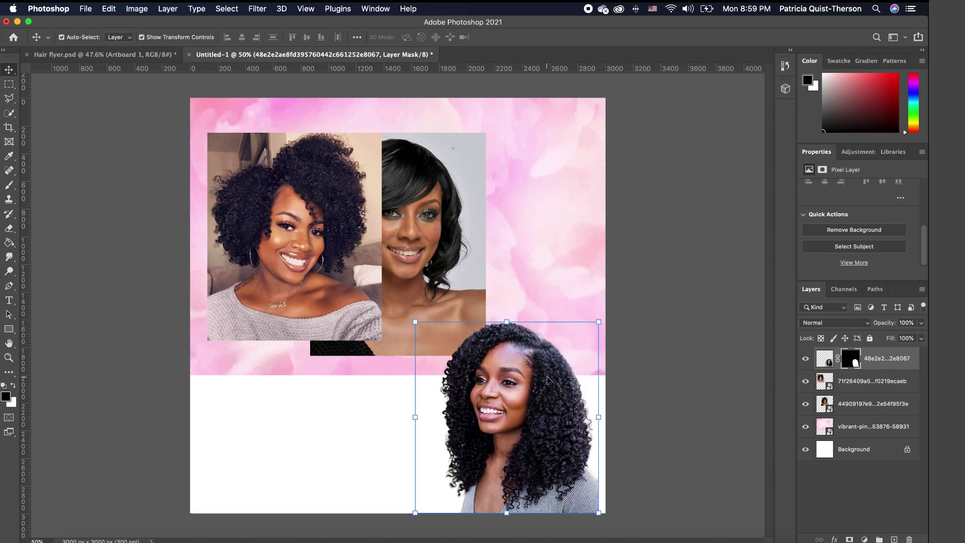
{"action": "left_click_drag", "start_coordinate": [314, 231], "coordinate": [339, 343]}
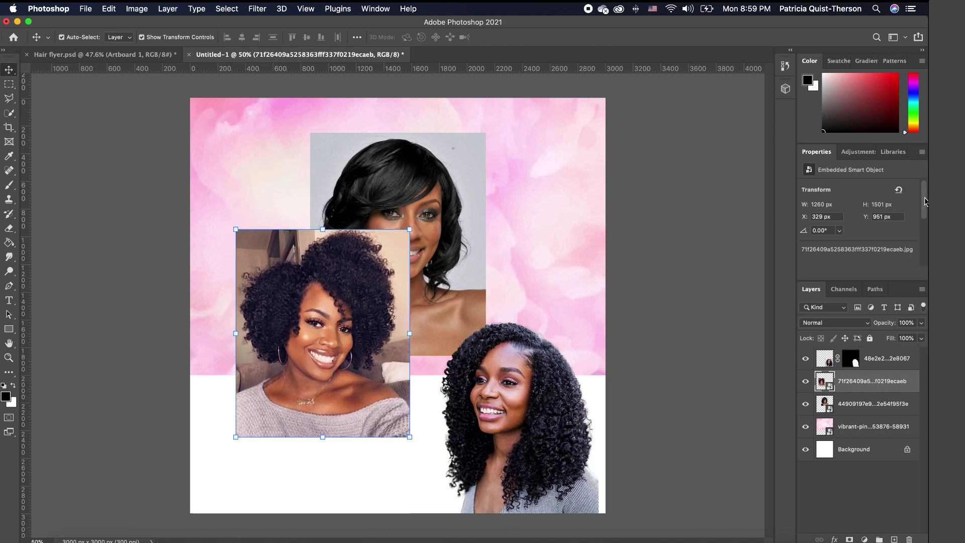
Step: Convert the 71f26409a… smart object to a pixel layer, retaining its transforms, and remove its background
{"action": "left_click_drag", "start_coordinate": [925, 201], "coordinate": [926, 244]}
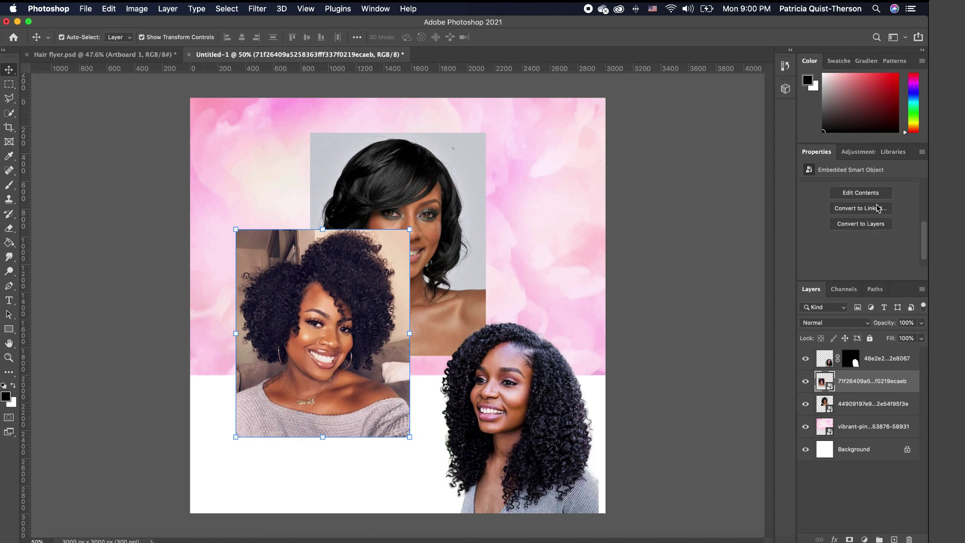
{"action": "left_click", "coordinate": [861, 227]}
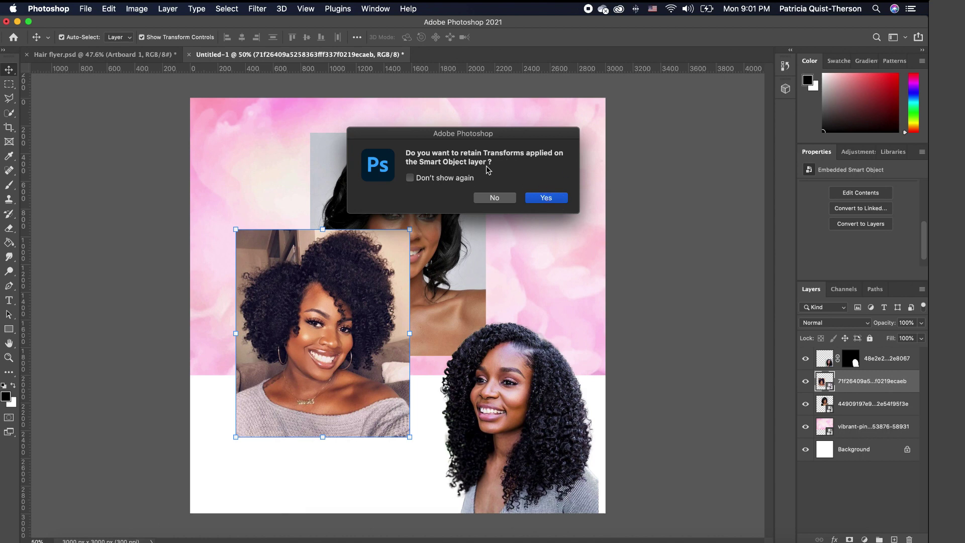
{"action": "left_click", "coordinate": [544, 199]}
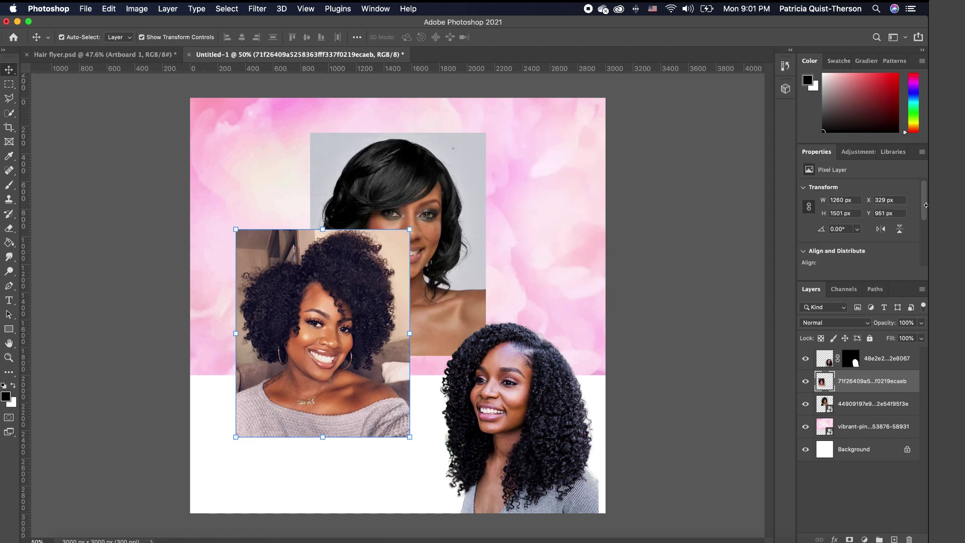
{"action": "left_click_drag", "start_coordinate": [924, 212], "coordinate": [925, 257]}
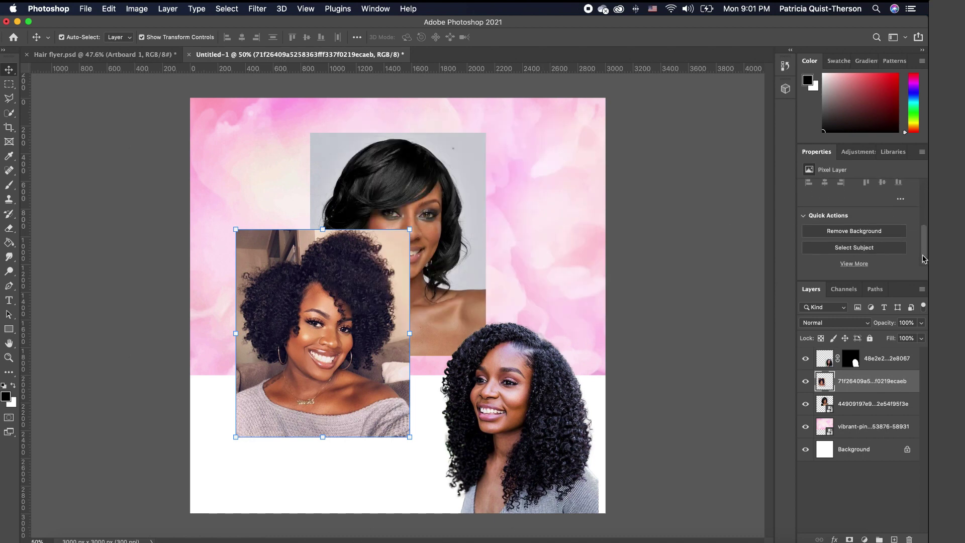
{"action": "left_click", "coordinate": [863, 232]}
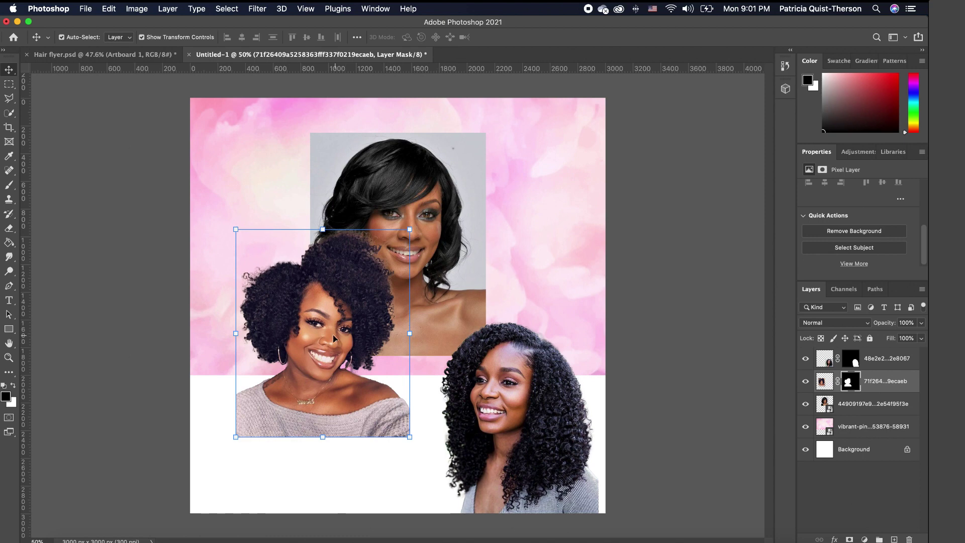
Step: Move the 71f26409a… cut-out to the canvas's lower-left corner and the short-haired portrait to about X 1018, Y 162 px
{"action": "left_click_drag", "start_coordinate": [323, 339], "coordinate": [284, 414]}
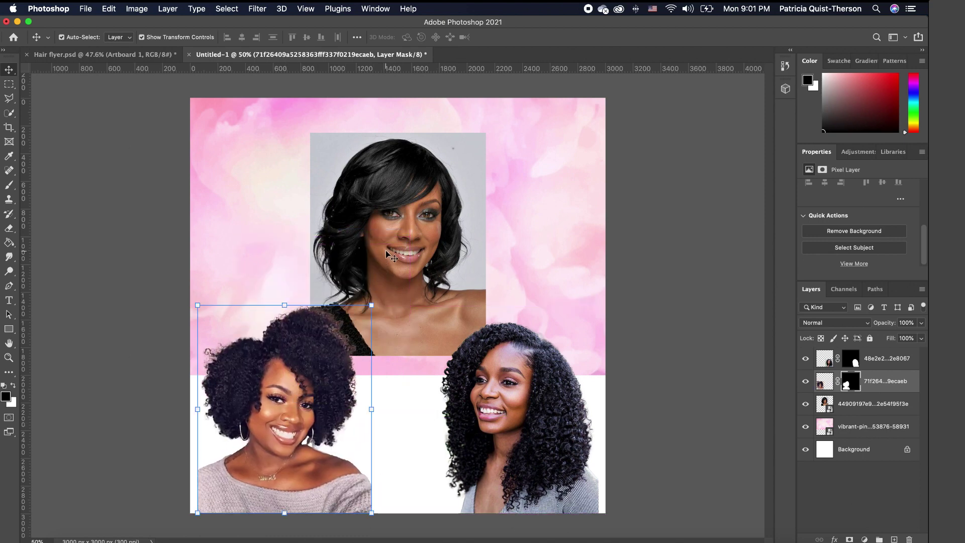
{"action": "left_click", "coordinate": [407, 209]}
{"action": "left_click_drag", "start_coordinate": [420, 200], "coordinate": [443, 188]}
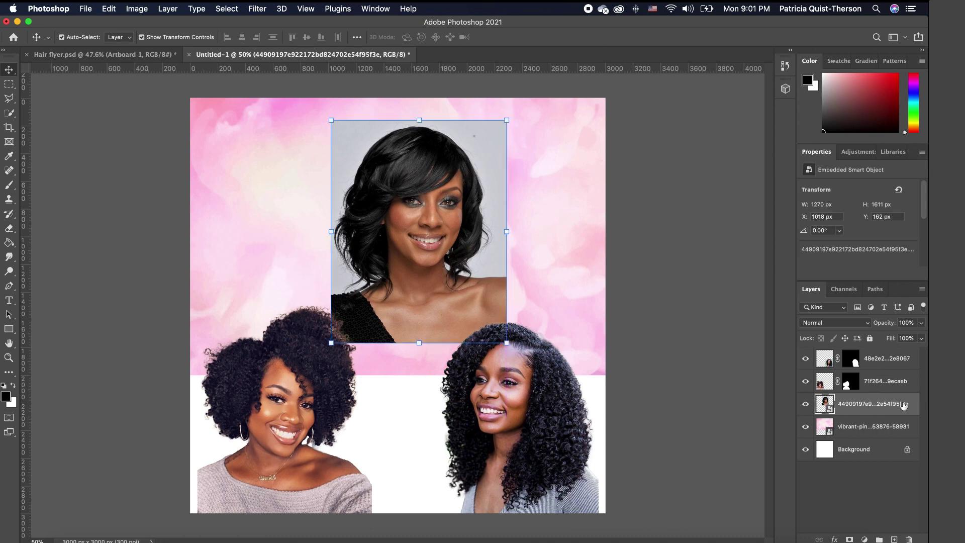
Step: Convert the 44909197e… smart object to a pixel layer, retaining its transforms, and remove its background
{"action": "left_click_drag", "start_coordinate": [926, 203], "coordinate": [926, 257]}
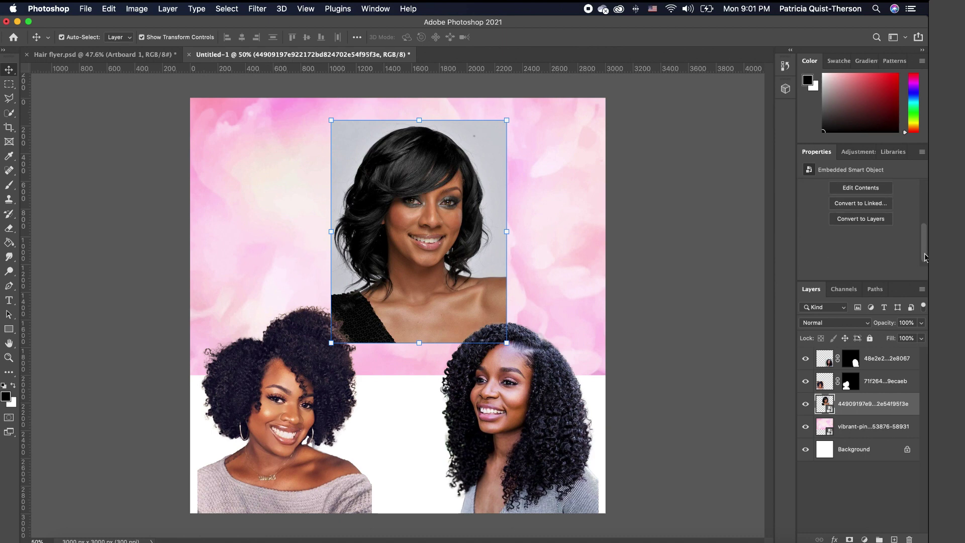
{"action": "left_click", "coordinate": [869, 212]}
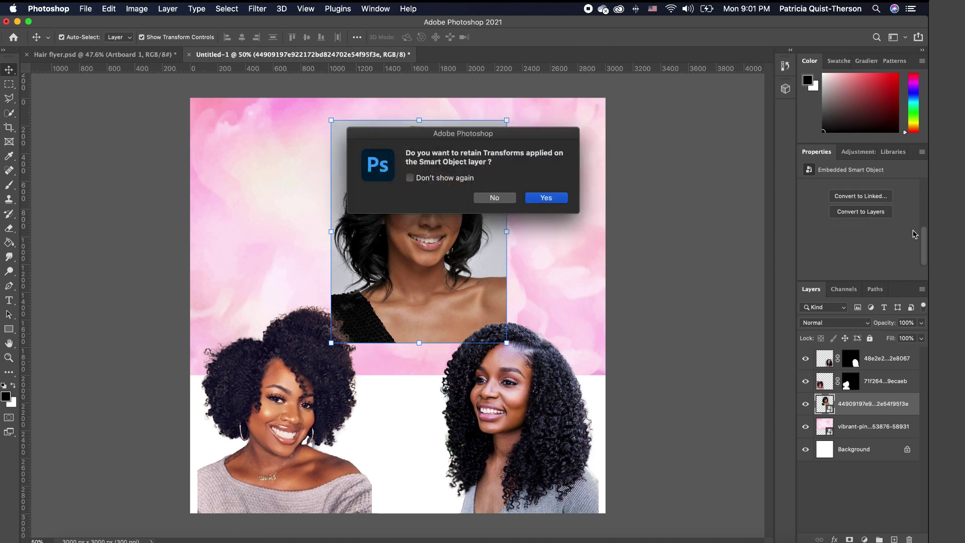
{"action": "left_click", "coordinate": [546, 198]}
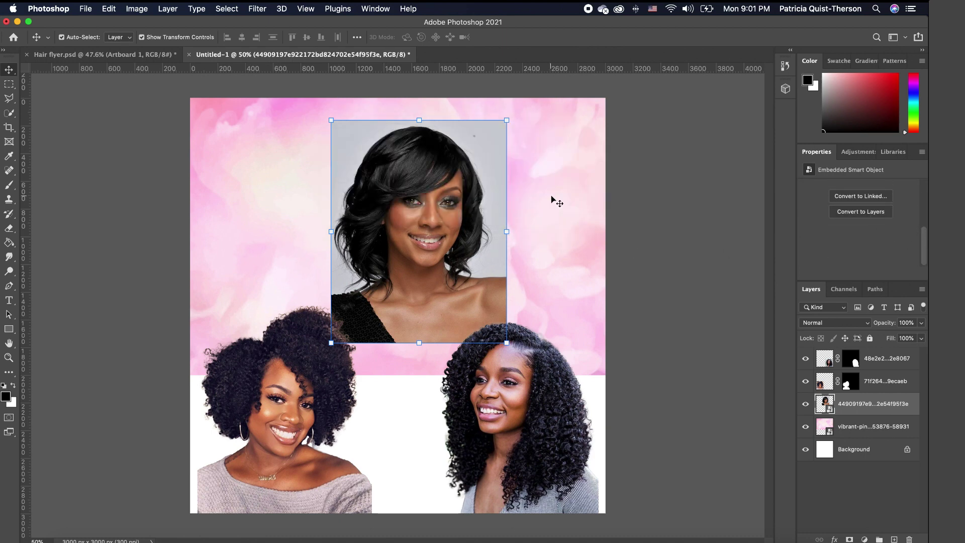
{"action": "left_click_drag", "start_coordinate": [925, 210], "coordinate": [928, 253]}
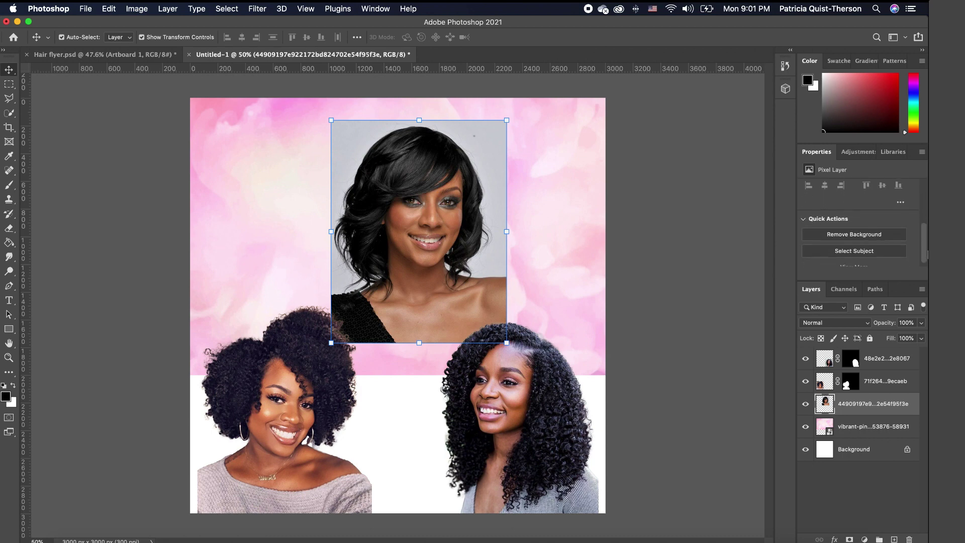
{"action": "left_click", "coordinate": [863, 235]}
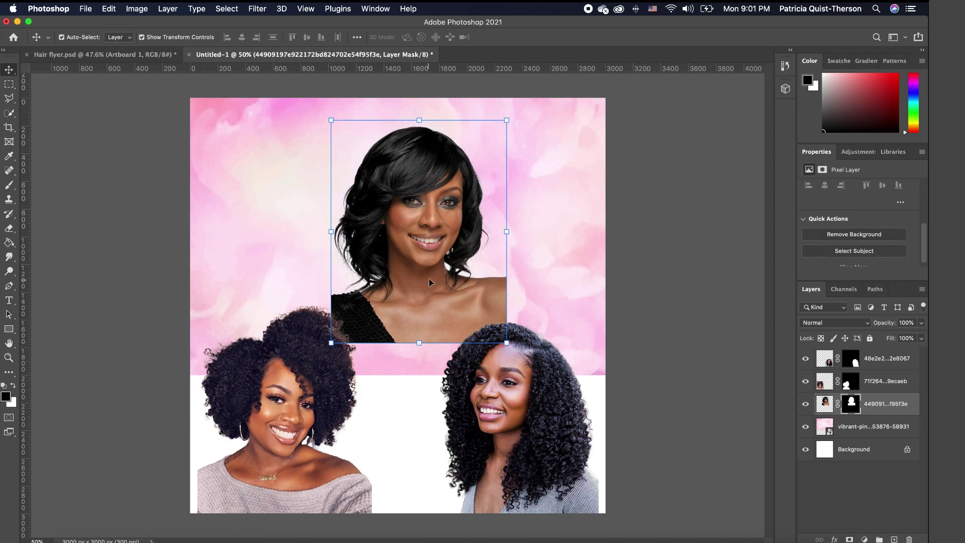
Step: Centre the short-haired portrait in the canvas's upper part and move the two lower cut-outs outward, partly past the left and right canvas edges
{"action": "left_click_drag", "start_coordinate": [428, 238], "coordinate": [412, 226]}
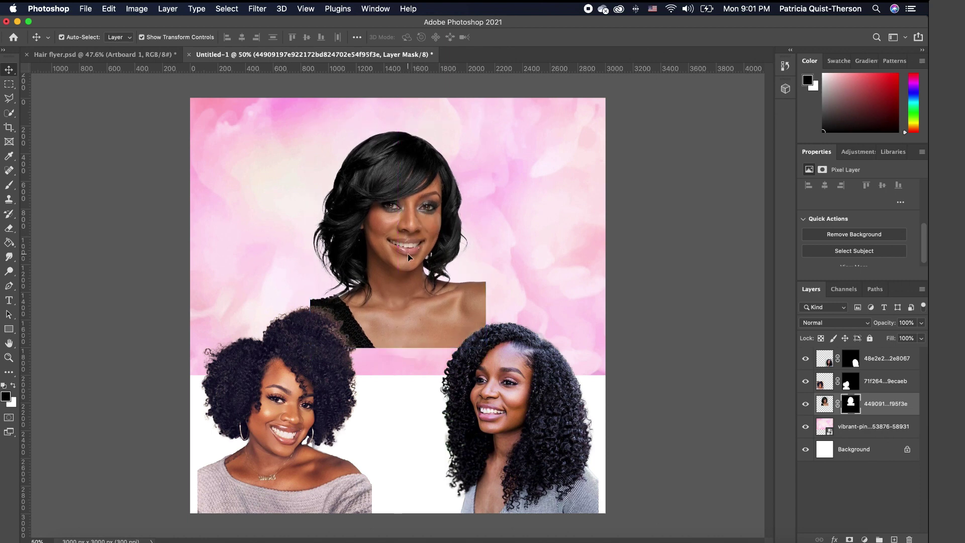
{"action": "left_click_drag", "start_coordinate": [320, 371], "coordinate": [234, 370]}
{"action": "left_click", "coordinate": [399, 228]}
{"action": "left_click_drag", "start_coordinate": [494, 391], "coordinate": [583, 398]}
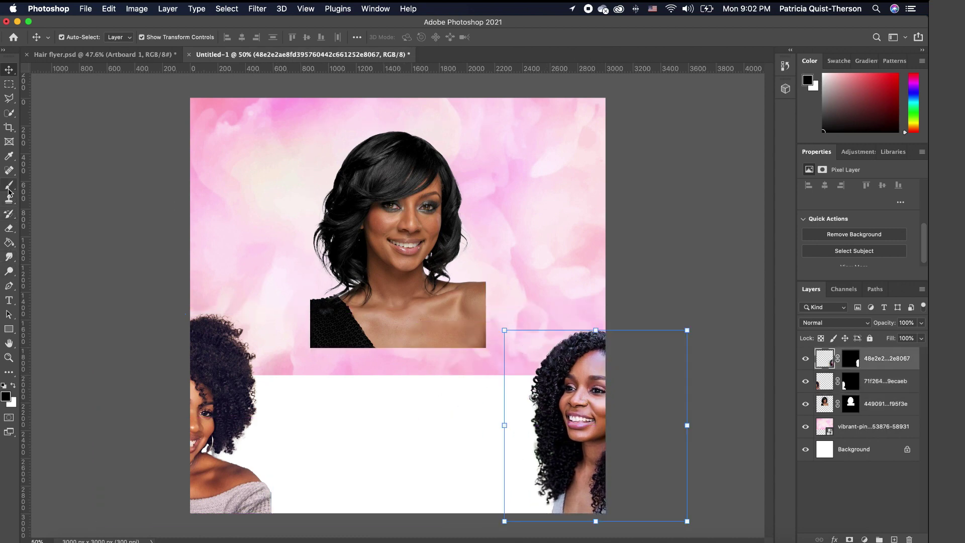
Step: Choose the Eraser tool and reduce its brush size to 600 px
{"action": "left_click", "coordinate": [8, 231]}
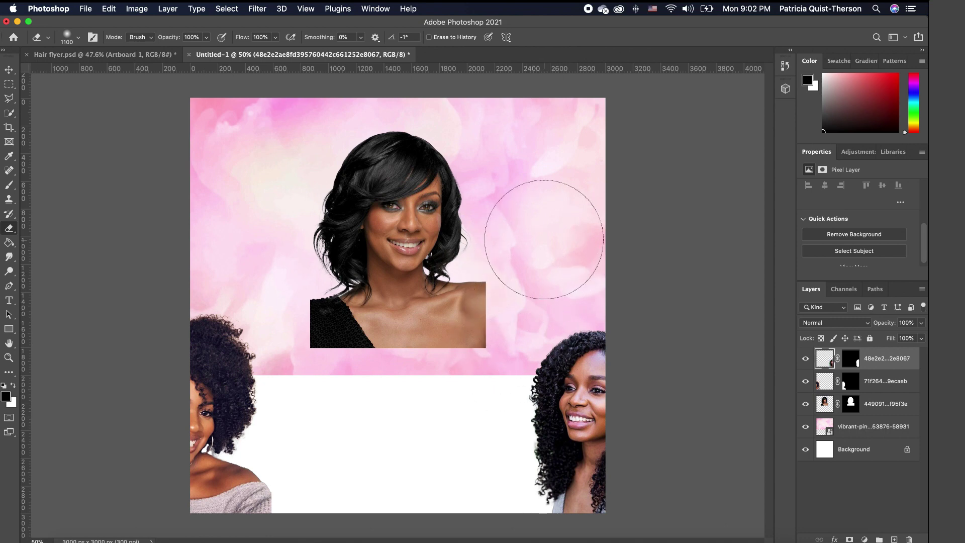
{"action": "key", "text": "bracketleft"}
{"action": "key", "text": "bracketleft"}
{"action": "key", "text": "bracketleft"}
{"action": "key", "text": "bracketleft"}
{"action": "key", "text": "bracketright"}
{"action": "key", "text": "bracketleft"}
Step: Try a harder eraser brush on the hair edge of the long curly-haired cut-out, then undo the erasing
{"action": "left_click", "coordinate": [78, 38]}
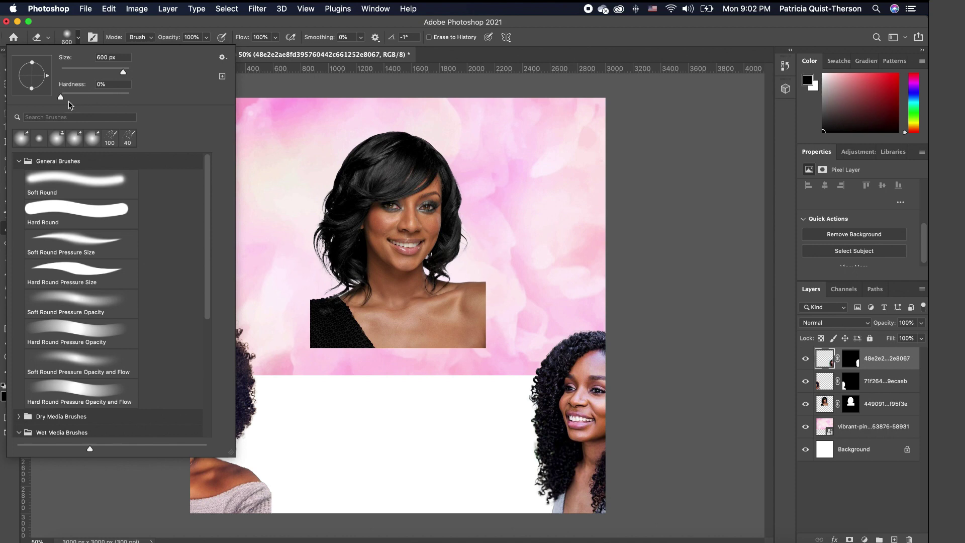
{"action": "mouse_move", "coordinate": [63, 97]}
{"action": "left_mouse_down"}
{"action": "mouse_move", "coordinate": [146, 92]}
{"action": "mouse_move", "coordinate": [59, 101]}
{"action": "left_mouse_up"}
{"action": "left_click", "coordinate": [508, 368]}
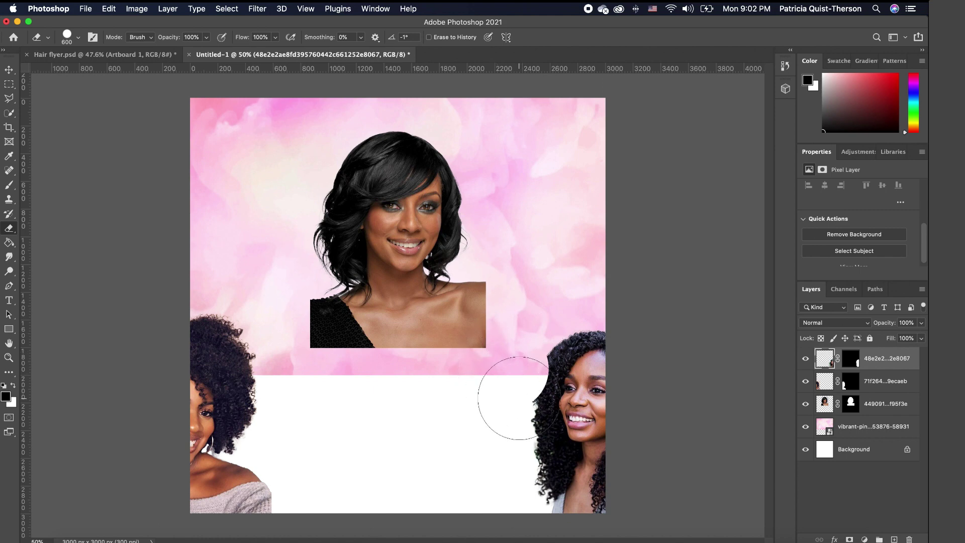
{"action": "left_click", "coordinate": [525, 363]}
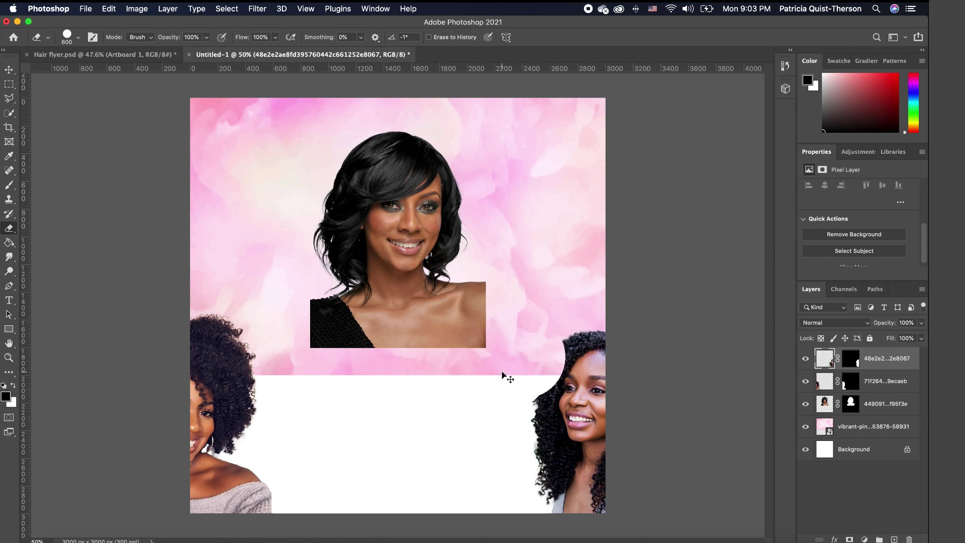
{"action": "key", "text": "super+z"}
{"action": "key", "text": "super+z"}
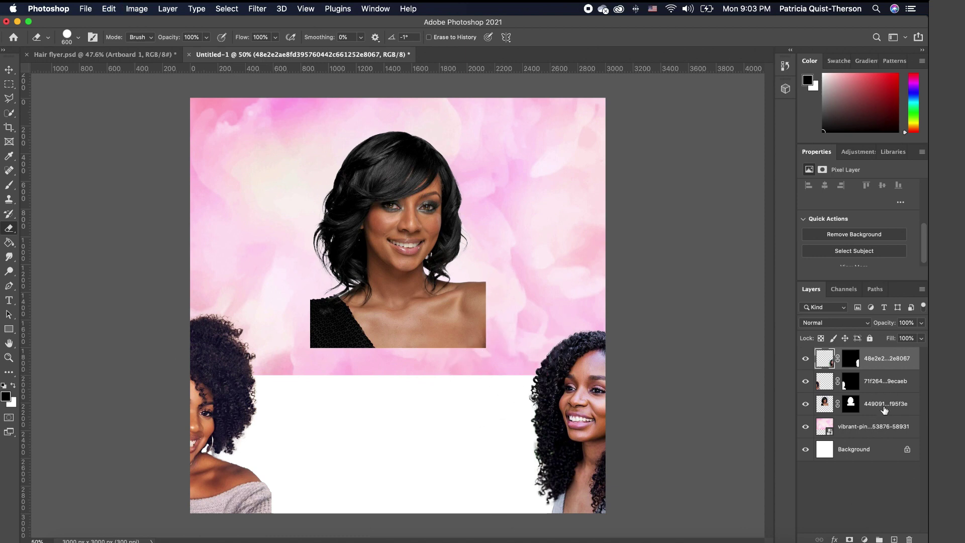
Step: Fade the lower edges of the central 449091… portrait with a 600 px eraser at about 1% hardness
{"action": "left_click", "coordinate": [884, 410]}
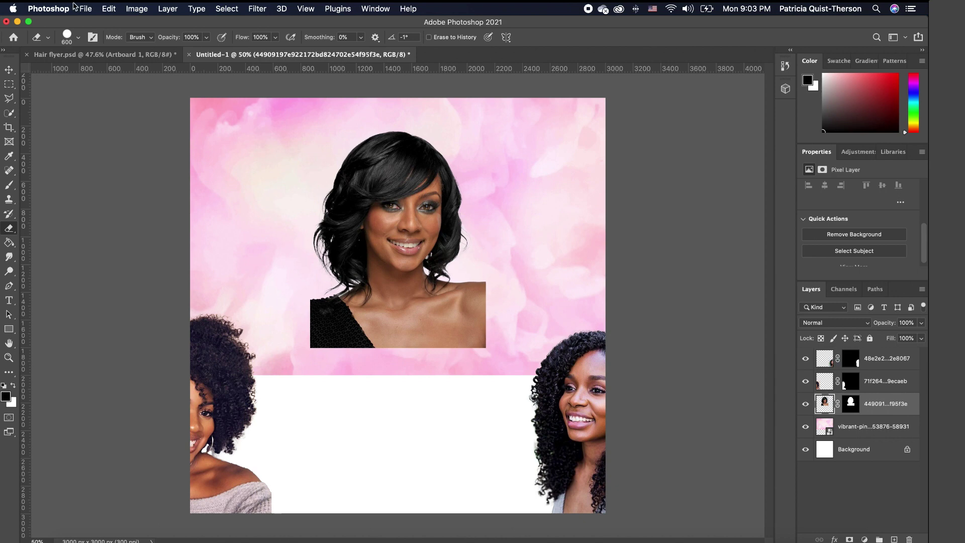
{"action": "left_click", "coordinate": [78, 38]}
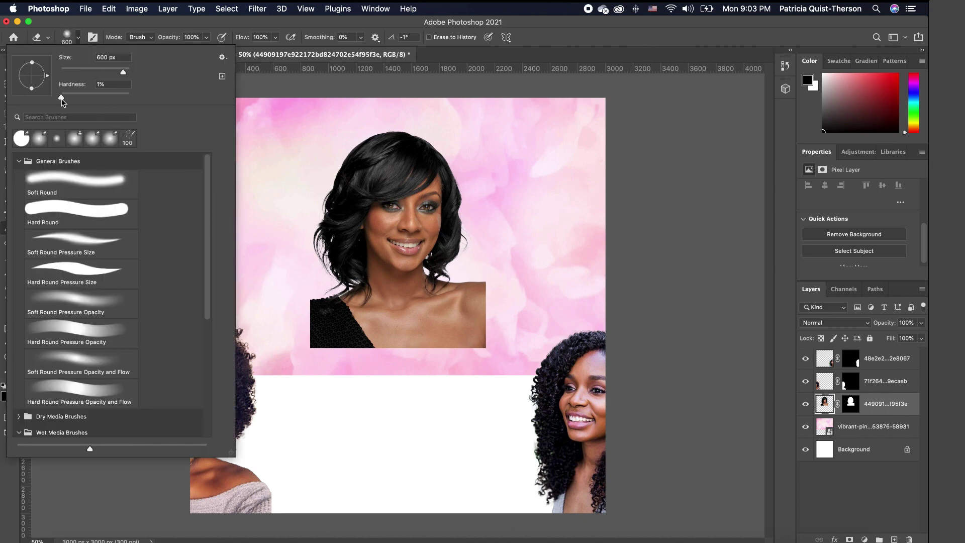
{"action": "left_click", "coordinate": [507, 320]}
{"action": "mouse_move", "coordinate": [507, 320]}
{"action": "left_mouse_down"}
{"action": "mouse_move", "coordinate": [509, 365]}
{"action": "mouse_move", "coordinate": [514, 283]}
{"action": "mouse_move", "coordinate": [513, 333]}
{"action": "mouse_move", "coordinate": [519, 287]}
{"action": "mouse_move", "coordinate": [501, 356]}
{"action": "mouse_move", "coordinate": [415, 391]}
{"action": "mouse_move", "coordinate": [506, 377]}
{"action": "mouse_move", "coordinate": [330, 382]}
{"action": "mouse_move", "coordinate": [504, 365]}
{"action": "mouse_move", "coordinate": [289, 375]}
{"action": "mouse_move", "coordinate": [367, 379]}
{"action": "mouse_move", "coordinate": [274, 374]}
{"action": "mouse_move", "coordinate": [392, 380]}
{"action": "mouse_move", "coordinate": [287, 381]}
{"action": "mouse_move", "coordinate": [270, 367]}
{"action": "mouse_move", "coordinate": [270, 293]}
{"action": "mouse_move", "coordinate": [283, 351]}
{"action": "mouse_move", "coordinate": [284, 313]}
{"action": "mouse_move", "coordinate": [277, 288]}
{"action": "mouse_move", "coordinate": [281, 347]}
{"action": "mouse_move", "coordinate": [266, 287]}
{"action": "mouse_move", "coordinate": [276, 335]}
{"action": "mouse_move", "coordinate": [271, 289]}
{"action": "mouse_move", "coordinate": [281, 333]}
{"action": "mouse_move", "coordinate": [279, 301]}
{"action": "mouse_move", "coordinate": [296, 346]}
{"action": "mouse_move", "coordinate": [272, 300]}
{"action": "left_mouse_up"}
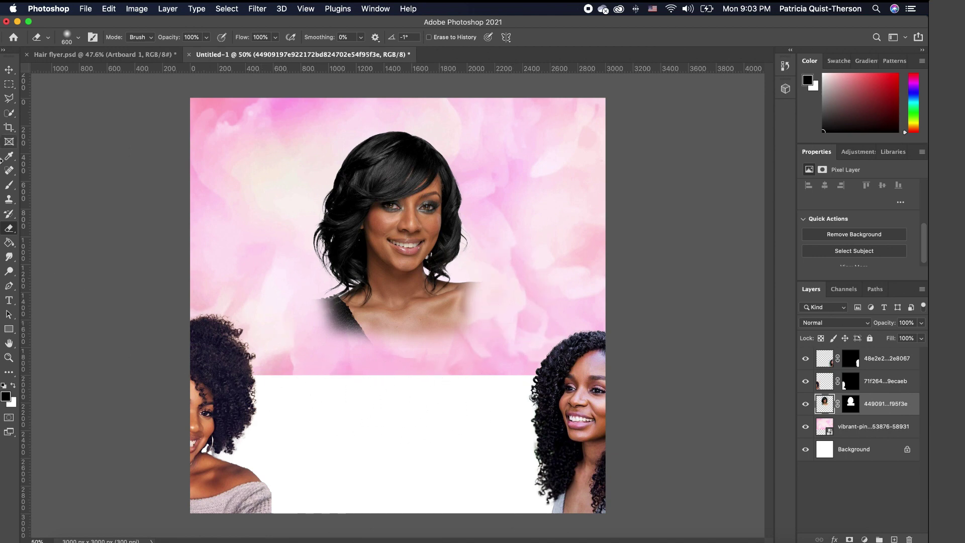
Step: Move the 71f264… cut-out up beside the central portrait's left side and place its layer below the 449091… layer
{"action": "left_click", "coordinate": [9, 71]}
{"action": "left_click", "coordinate": [229, 397]}
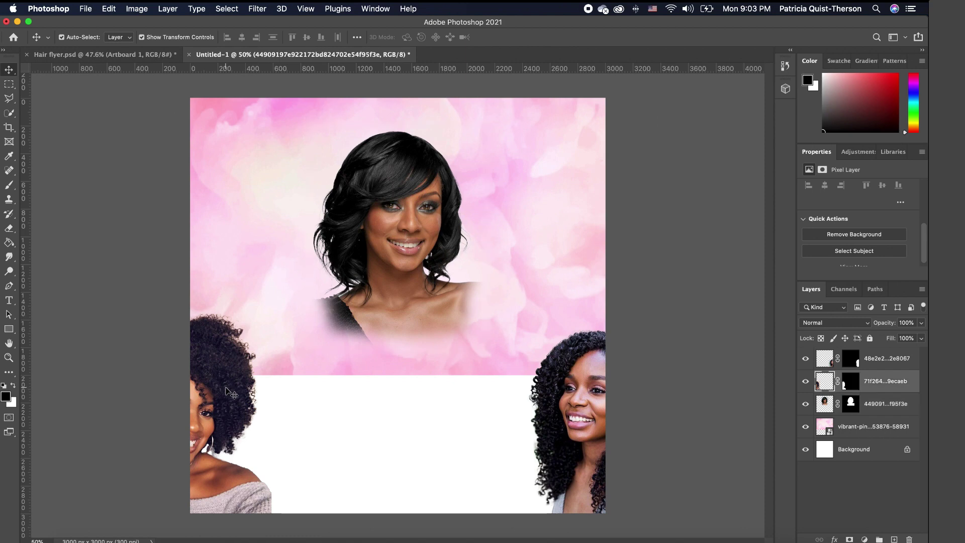
{"action": "left_click_drag", "start_coordinate": [226, 402], "coordinate": [331, 218]}
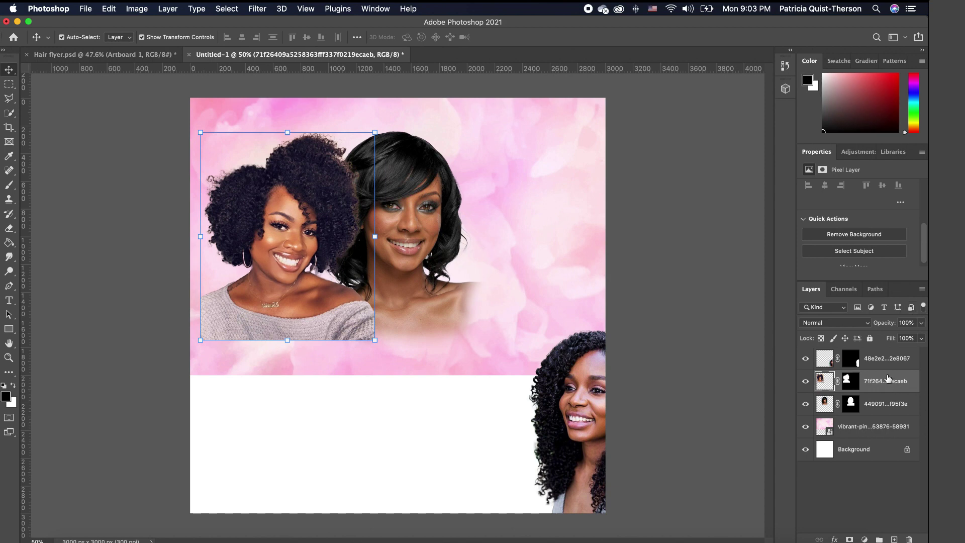
{"action": "left_click_drag", "start_coordinate": [891, 380], "coordinate": [894, 415]}
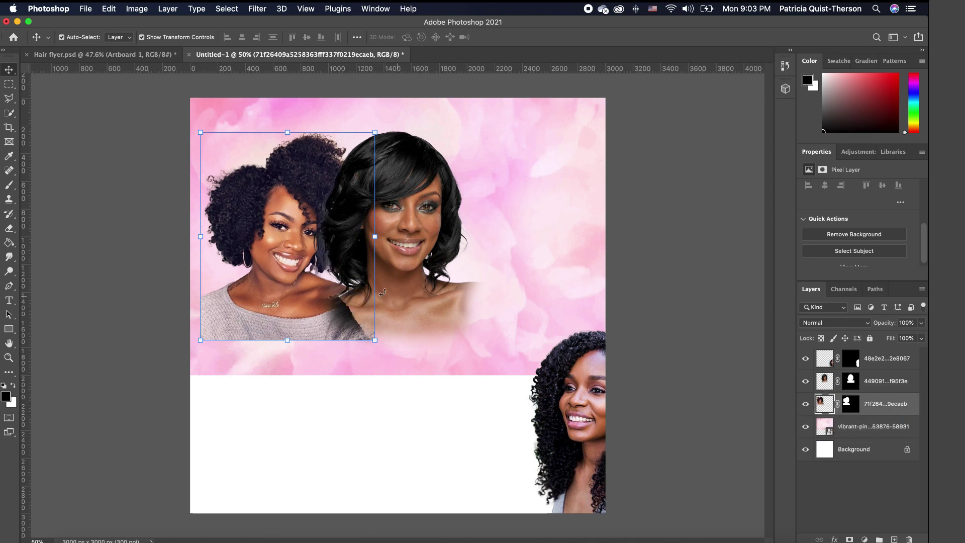
{"action": "mouse_move", "coordinate": [275, 321]}
{"action": "left_mouse_down"}
{"action": "mouse_move", "coordinate": [279, 302]}
{"action": "mouse_move", "coordinate": [282, 318]}
{"action": "left_mouse_up"}
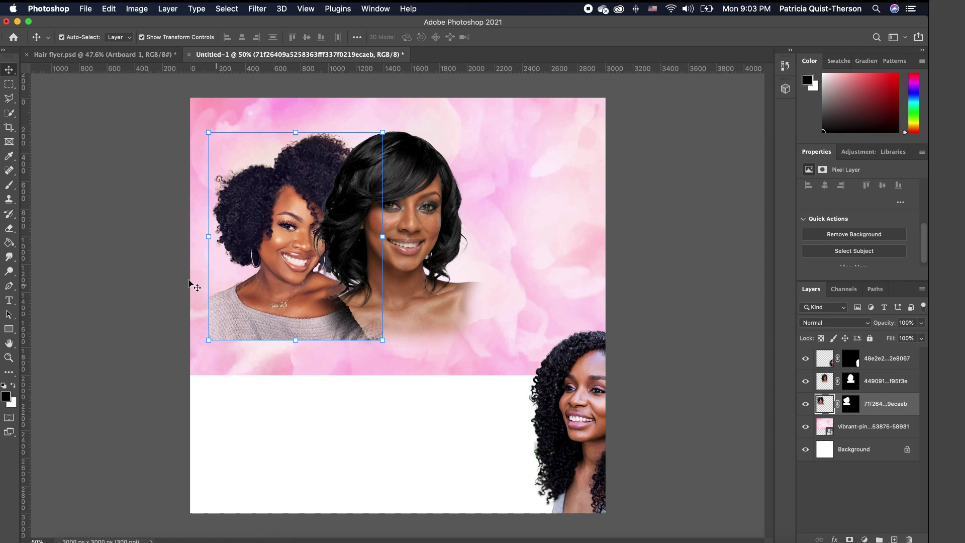
Step: Fade the lower and left edges of the 71f264… cut-out with a soft 700 px eraser
{"action": "left_click", "coordinate": [9, 187]}
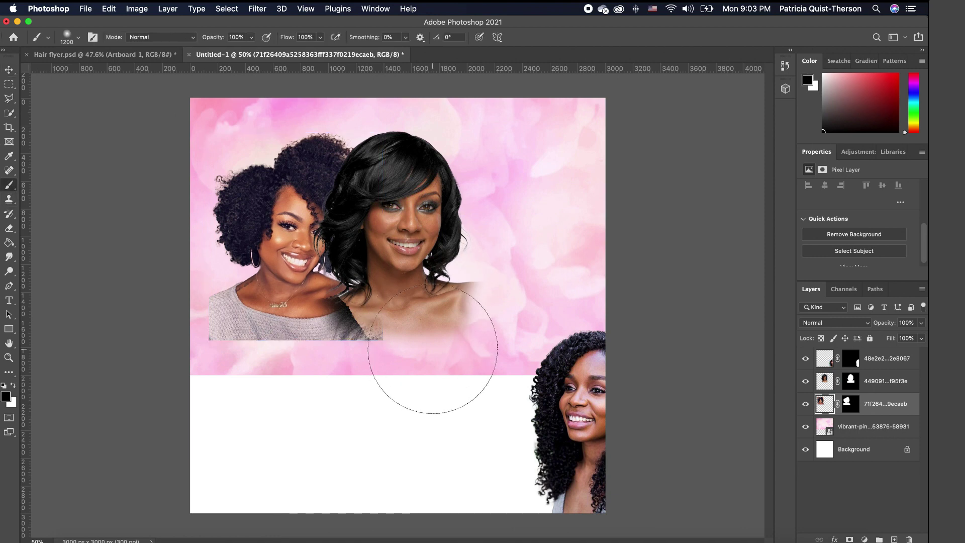
{"action": "left_click", "coordinate": [11, 233]}
{"action": "key", "text": "bracketleft"}
{"action": "key", "text": "bracketleft"}
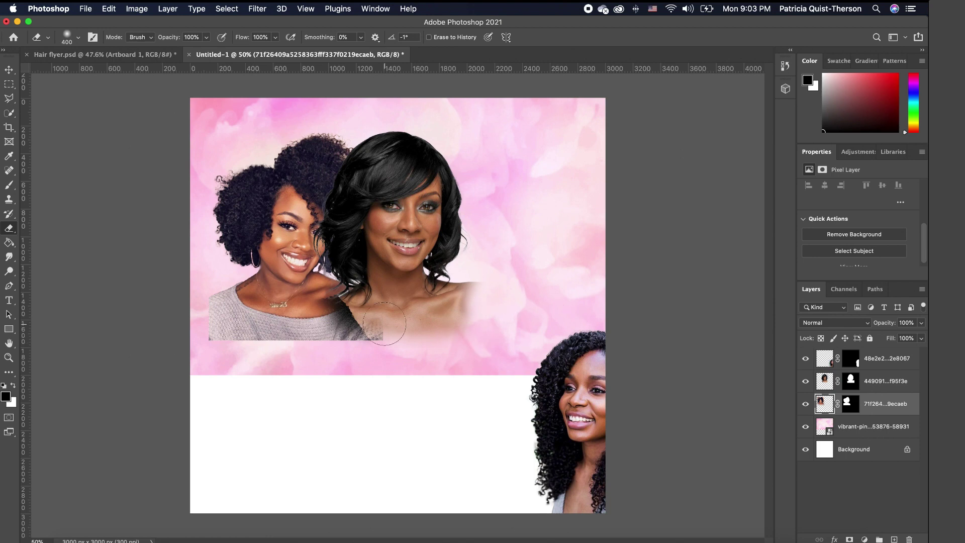
{"action": "key", "text": "bracketright"}
{"action": "mouse_move", "coordinate": [398, 344]}
{"action": "left_mouse_down"}
{"action": "mouse_move", "coordinate": [374, 366]}
{"action": "mouse_move", "coordinate": [390, 331]}
{"action": "mouse_move", "coordinate": [333, 377]}
{"action": "mouse_move", "coordinate": [401, 340]}
{"action": "mouse_move", "coordinate": [357, 373]}
{"action": "mouse_move", "coordinate": [314, 379]}
{"action": "mouse_move", "coordinate": [366, 357]}
{"action": "mouse_move", "coordinate": [378, 337]}
{"action": "mouse_move", "coordinate": [365, 342]}
{"action": "mouse_move", "coordinate": [294, 390]}
{"action": "mouse_move", "coordinate": [223, 385]}
{"action": "mouse_move", "coordinate": [348, 383]}
{"action": "mouse_move", "coordinate": [212, 379]}
{"action": "mouse_move", "coordinate": [326, 380]}
{"action": "mouse_move", "coordinate": [182, 366]}
{"action": "left_mouse_up"}
{"action": "left_click_drag", "start_coordinate": [168, 313], "coordinate": [175, 283]}
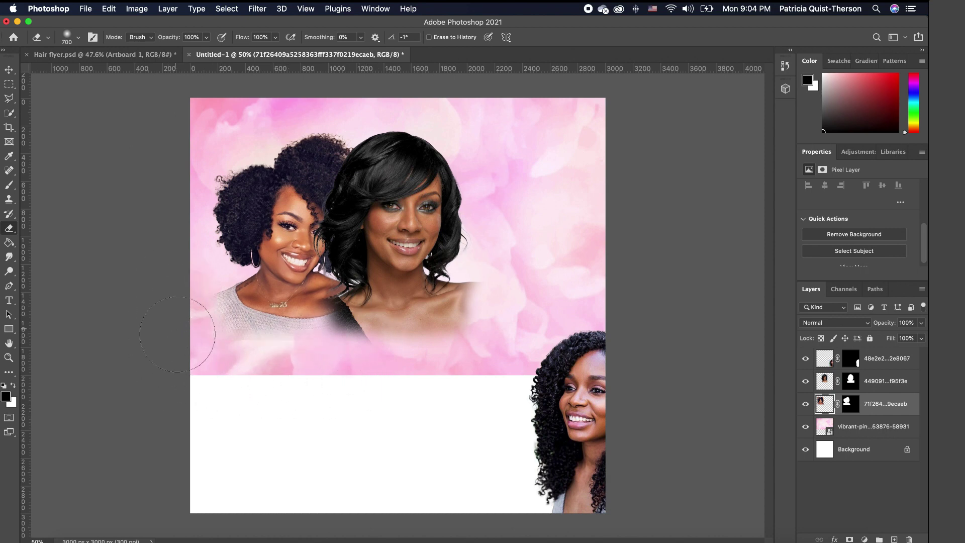
Step: Scale the 71f264… cut-out to about 87.8% and centre it at about X 716, Y 907 px
{"action": "left_click", "coordinate": [9, 71]}
{"action": "left_click_drag", "start_coordinate": [208, 132], "coordinate": [229, 157]}
{"action": "left_click_drag", "start_coordinate": [278, 228], "coordinate": [261, 203]}
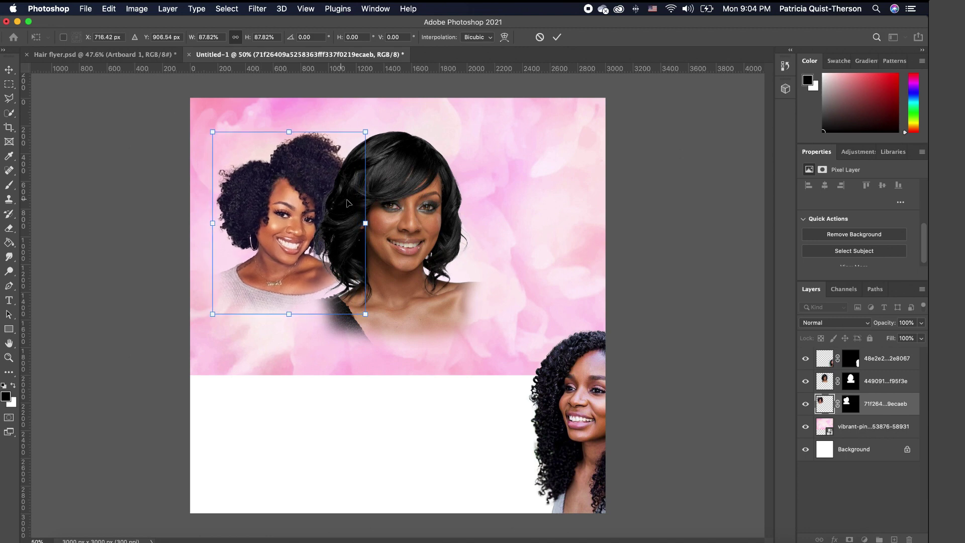
{"action": "key", "text": "Return"}
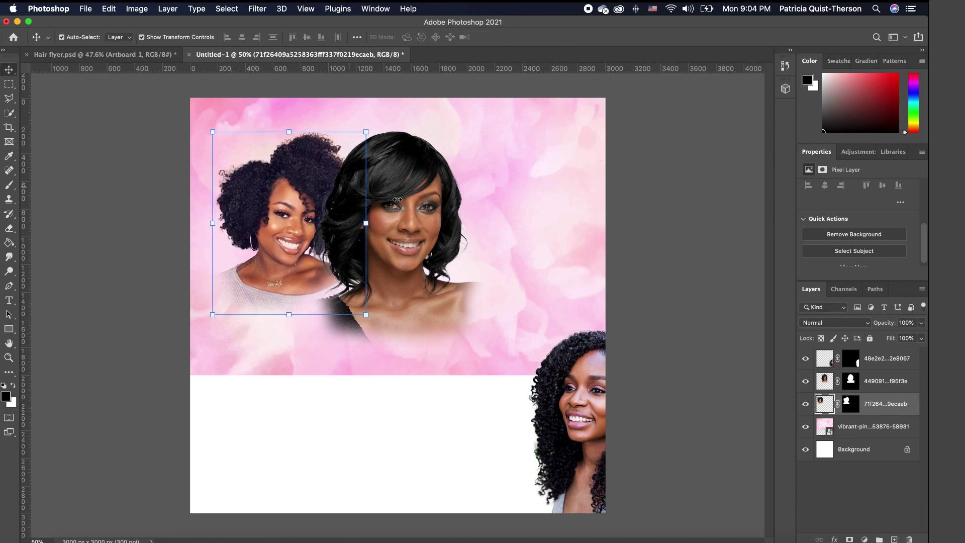
Step: Move the long curly-haired cut-out to about X 1507, Y 215 px and place its layer below both other portrait layers
{"action": "left_click", "coordinate": [458, 288]}
{"action": "left_click_drag", "start_coordinate": [584, 418], "coordinate": [469, 224]}
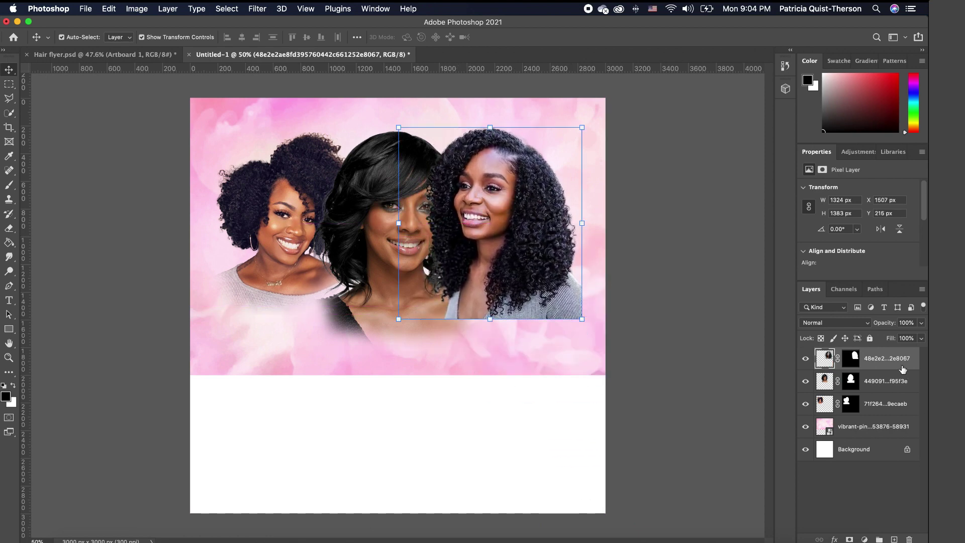
{"action": "left_click_drag", "start_coordinate": [898, 360], "coordinate": [905, 413]}
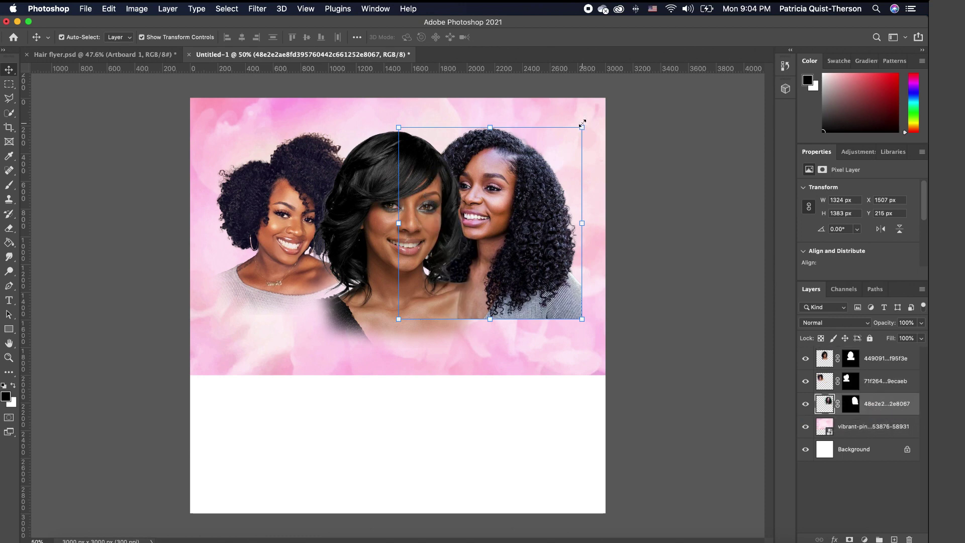
Step: Scale the long curly-haired cut-out to about 86% and centre it at about X 2225, Y 907 px
{"action": "left_click_drag", "start_coordinate": [582, 125], "coordinate": [556, 155]}
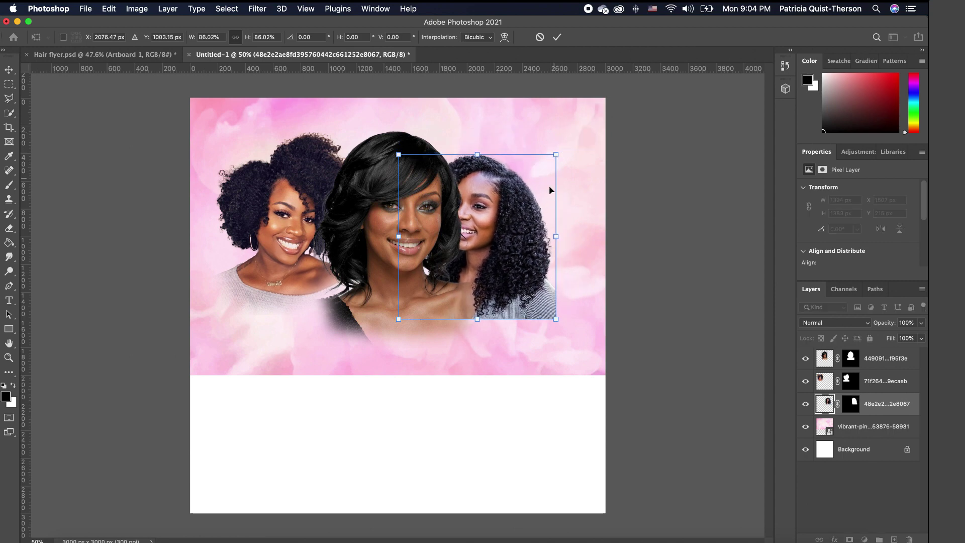
{"action": "left_click_drag", "start_coordinate": [505, 257], "coordinate": [524, 239]}
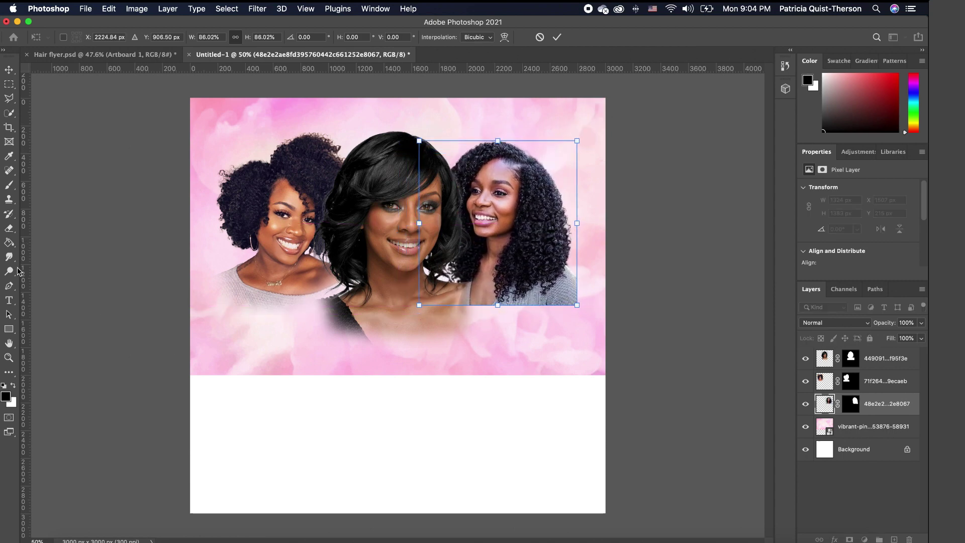
Step: Fade the long curly-haired cut-out's lower edge with a soft 700 px eraser and shift it slightly up and left
{"action": "left_click", "coordinate": [8, 186]}
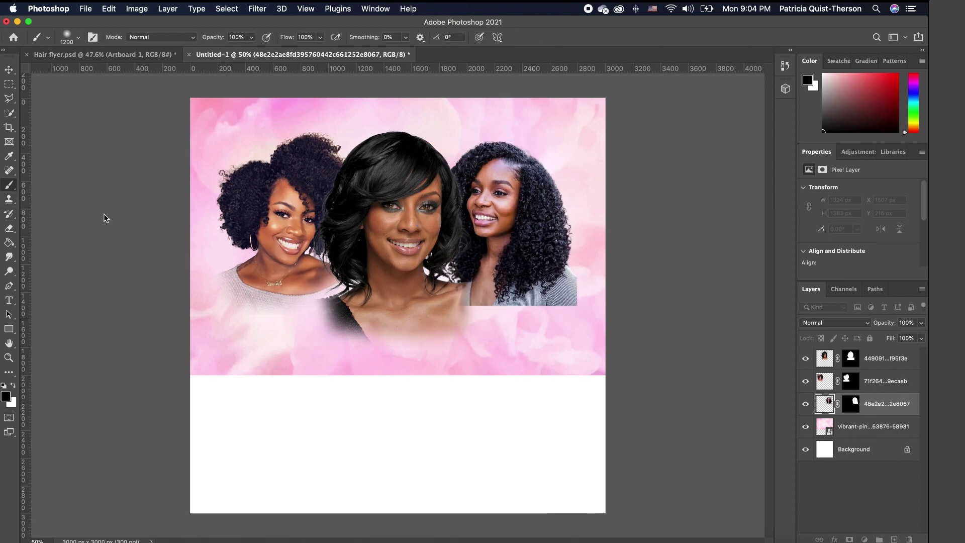
{"action": "left_click", "coordinate": [11, 229]}
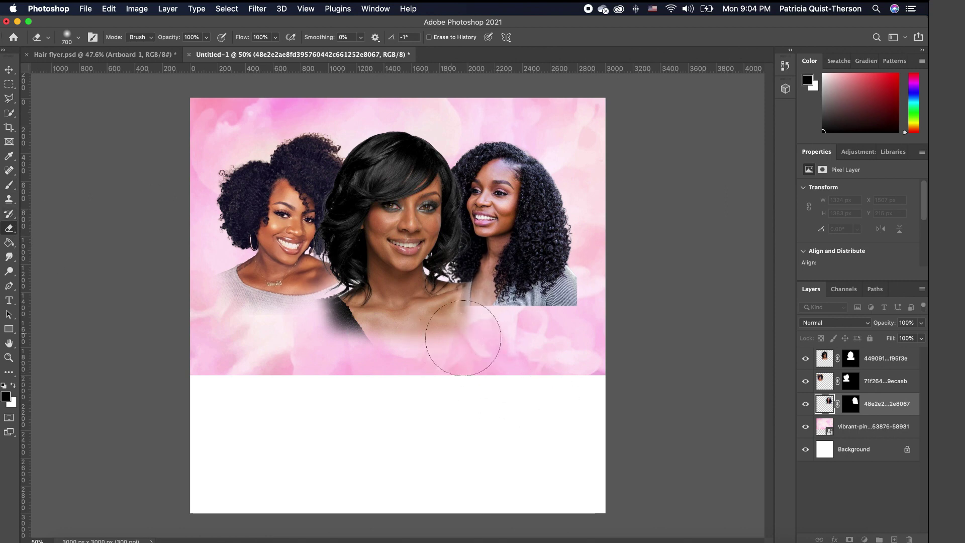
{"action": "mouse_move", "coordinate": [438, 334]}
{"action": "left_mouse_down"}
{"action": "mouse_move", "coordinate": [485, 348]}
{"action": "mouse_move", "coordinate": [578, 342]}
{"action": "mouse_move", "coordinate": [617, 289]}
{"action": "mouse_move", "coordinate": [608, 311]}
{"action": "mouse_move", "coordinate": [562, 342]}
{"action": "mouse_move", "coordinate": [448, 347]}
{"action": "mouse_move", "coordinate": [547, 342]}
{"action": "mouse_move", "coordinate": [569, 352]}
{"action": "mouse_move", "coordinate": [533, 412]}
{"action": "left_mouse_up"}
{"action": "key", "text": "v"}
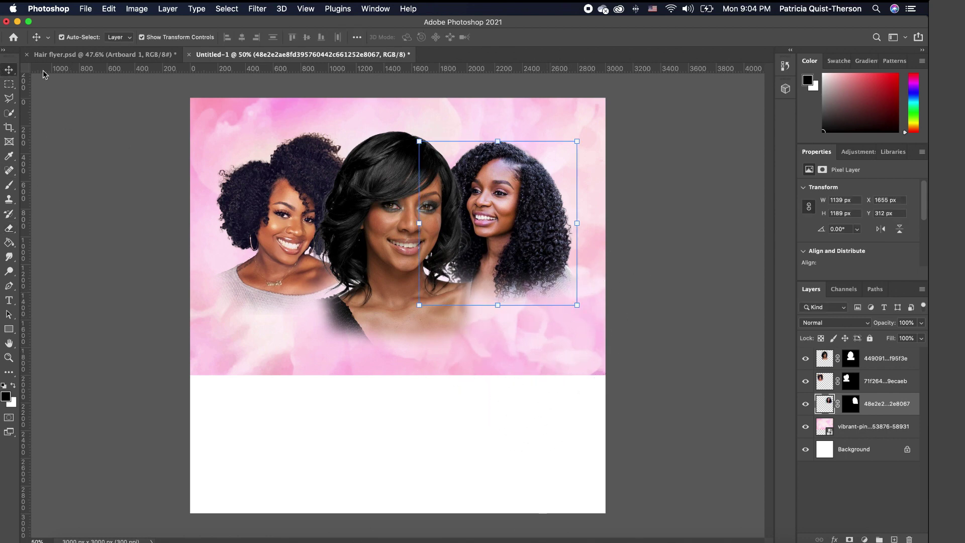
{"action": "mouse_move", "coordinate": [517, 197]}
{"action": "left_mouse_down"}
{"action": "mouse_move", "coordinate": [522, 187]}
{"action": "mouse_move", "coordinate": [513, 187]}
{"action": "left_mouse_up"}
{"action": "left_click", "coordinate": [517, 410]}
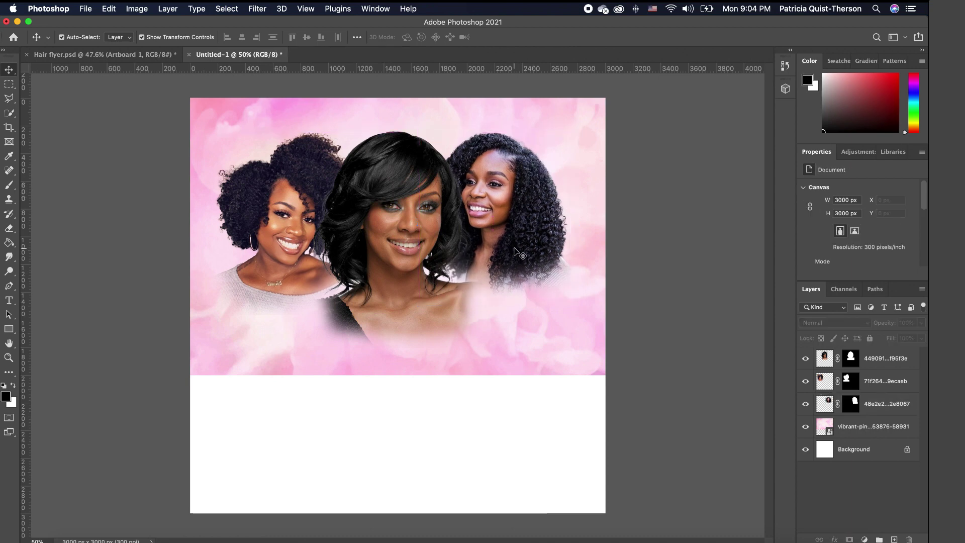
Step: Select all three portraits together and nudge them right to about X 181 px
{"action": "left_click", "coordinate": [294, 217]}
{"action": "left_click", "coordinate": [417, 194], "text": "shift"}
{"action": "left_click", "coordinate": [522, 189], "text": "shift"}
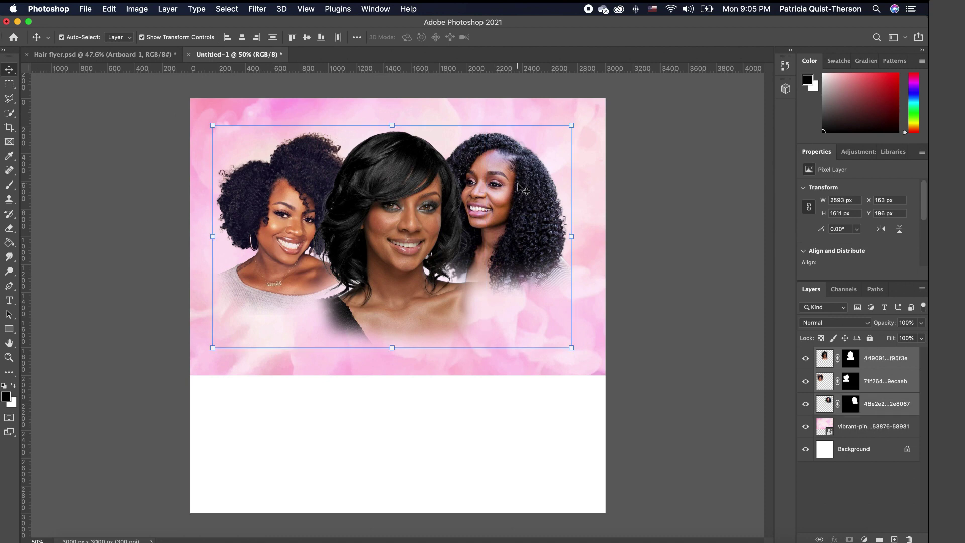
{"action": "key", "text": "Right"}
{"action": "key", "text": "Right"}
{"action": "key", "text": "Right"}
{"action": "key", "text": "Right"}
{"action": "key", "text": "Right"}
{"action": "key", "text": "Right"}
{"action": "key", "text": "Right"}
{"action": "key", "text": "Right"}
{"action": "key", "text": "Right"}
{"action": "key", "text": "Right"}
{"action": "key", "text": "Right"}
{"action": "key", "text": "Right"}
{"action": "key", "text": "Right"}
{"action": "key", "text": "Right"}
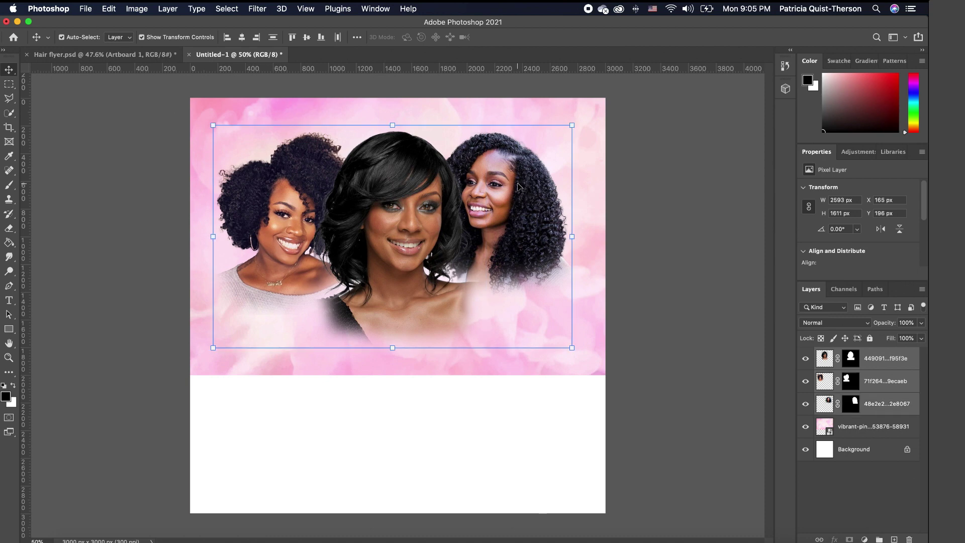
{"action": "key", "text": "Right"}
{"action": "key", "text": "Right"}
{"action": "key", "text": "Right"}
{"action": "key", "text": "Right"}
{"action": "key", "text": "Right"}
{"action": "key", "text": "Right"}
{"action": "key", "text": "Right"}
{"action": "key", "text": "Right"}
{"action": "key", "text": "Right"}
{"action": "key", "text": "Right"}
{"action": "key", "text": "Right"}
{"action": "key", "text": "Right"}
{"action": "key", "text": "Right"}
{"action": "key", "text": "Right"}
{"action": "key", "text": "Right"}
{"action": "key", "text": "Right"}
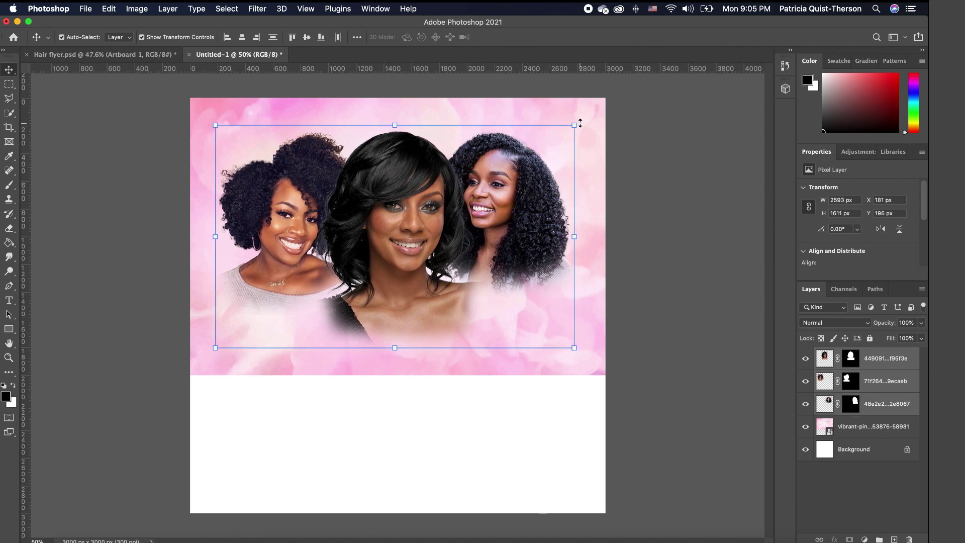
Step: Scale the three portraits together to about 96.2% and centre the group at X 1500, Y about 1036 px
{"action": "left_click_drag", "start_coordinate": [577, 123], "coordinate": [562, 137]}
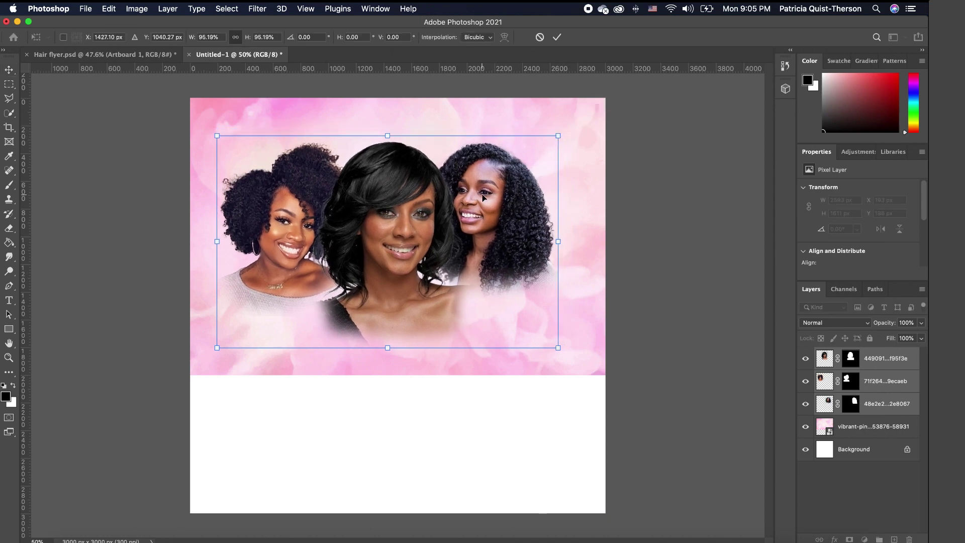
{"action": "left_click_drag", "start_coordinate": [482, 197], "coordinate": [492, 201]}
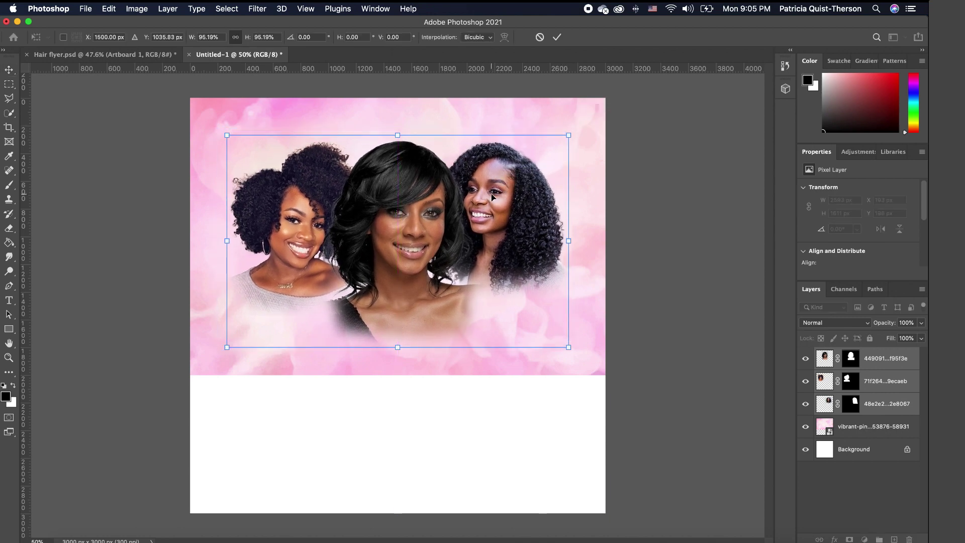
{"action": "key", "text": "Return"}
{"action": "left_click", "coordinate": [626, 252]}
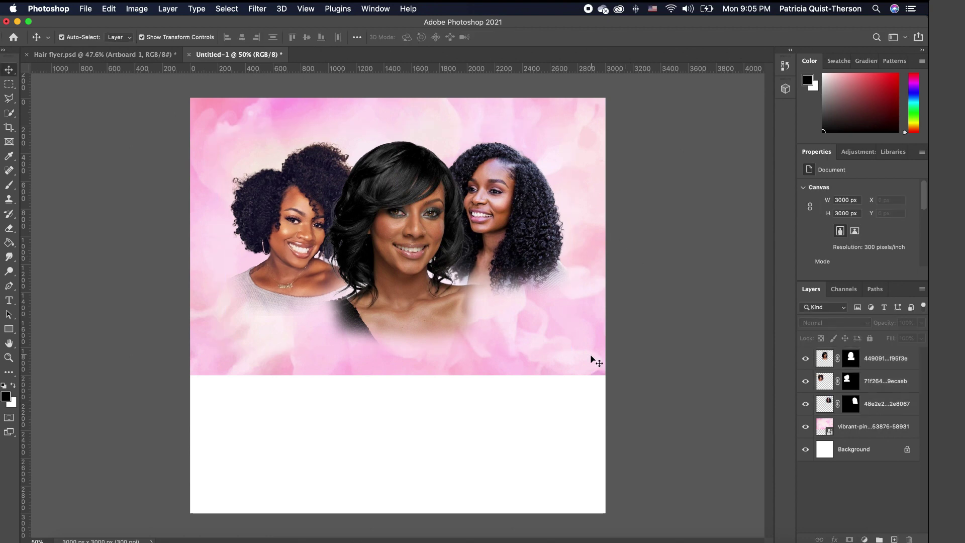
Step: Select the pink watercolor background layer and rasterize the smart object for use with the Eraser
{"action": "left_click", "coordinate": [568, 373]}
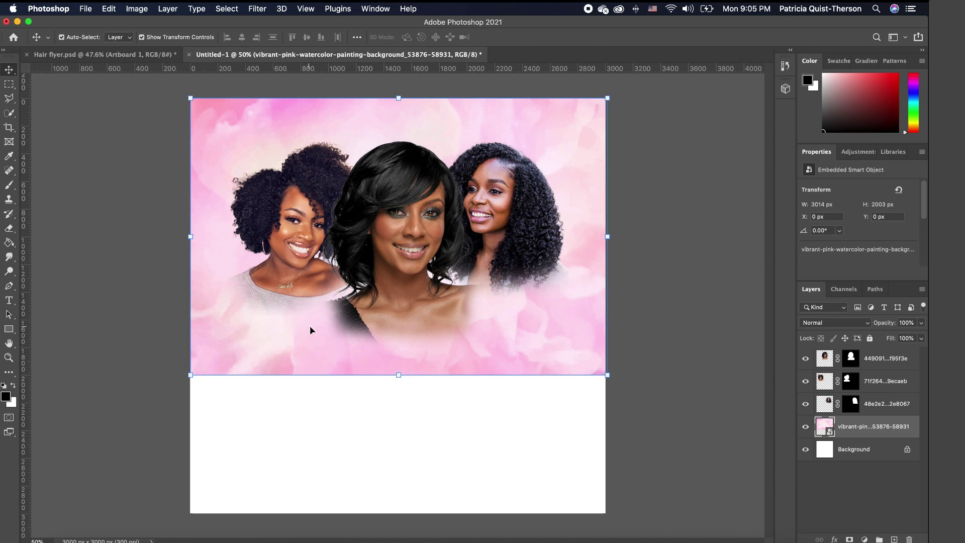
{"action": "left_click", "coordinate": [9, 230]}
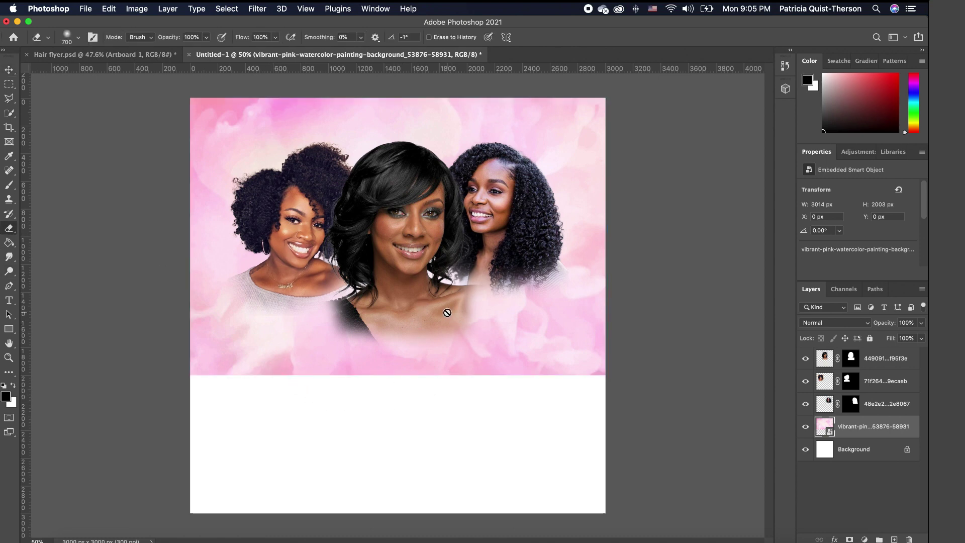
{"action": "left_click", "coordinate": [424, 334]}
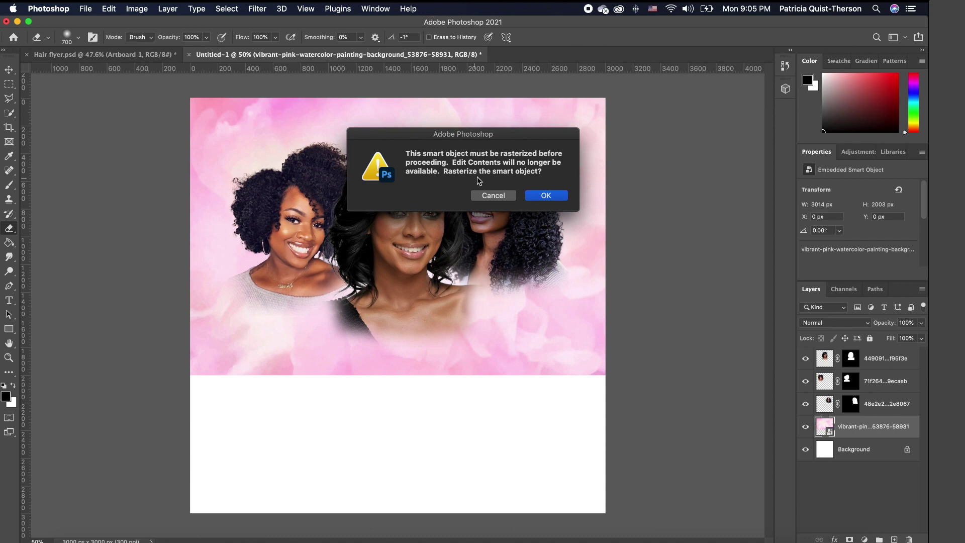
{"action": "left_click", "coordinate": [556, 201]}
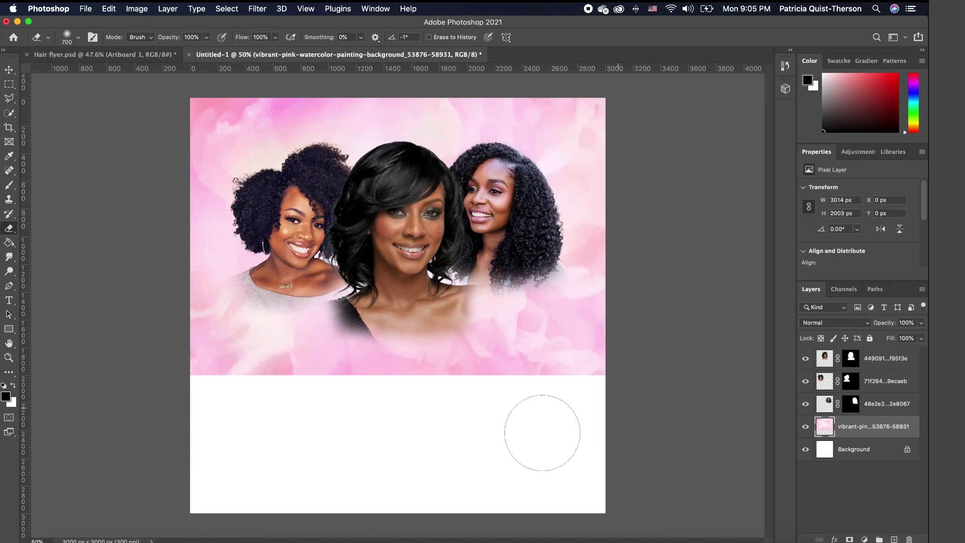
Step: Fade the watercolor background's lower edge into white with a soft eraser, enlarging the brush from 700 to 1000 px
{"action": "mouse_move", "coordinate": [542, 433]}
{"action": "left_mouse_down"}
{"action": "mouse_move", "coordinate": [522, 414]}
{"action": "mouse_move", "coordinate": [595, 397]}
{"action": "mouse_move", "coordinate": [472, 429]}
{"action": "mouse_move", "coordinate": [504, 396]}
{"action": "mouse_move", "coordinate": [163, 411]}
{"action": "mouse_move", "coordinate": [178, 398]}
{"action": "mouse_move", "coordinate": [251, 400]}
{"action": "mouse_move", "coordinate": [149, 362]}
{"action": "mouse_move", "coordinate": [325, 408]}
{"action": "mouse_move", "coordinate": [173, 380]}
{"action": "mouse_move", "coordinate": [355, 417]}
{"action": "left_mouse_up"}
{"action": "key", "text": "bracketright"}
{"action": "key", "text": "bracketright"}
{"action": "key", "text": "bracketright"}
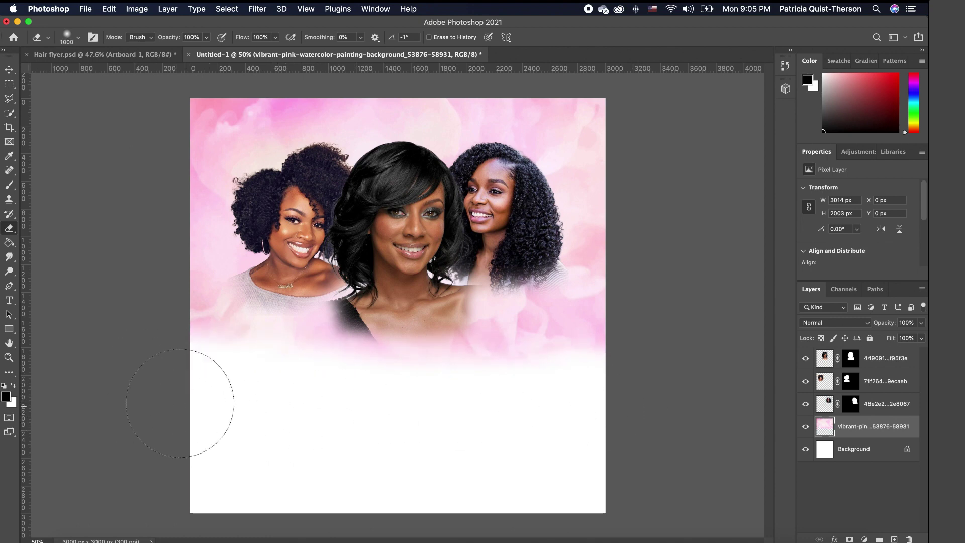
{"action": "mouse_move", "coordinate": [393, 403]}
{"action": "left_mouse_down"}
{"action": "mouse_move", "coordinate": [552, 405]}
{"action": "mouse_move", "coordinate": [638, 376]}
{"action": "left_mouse_up"}
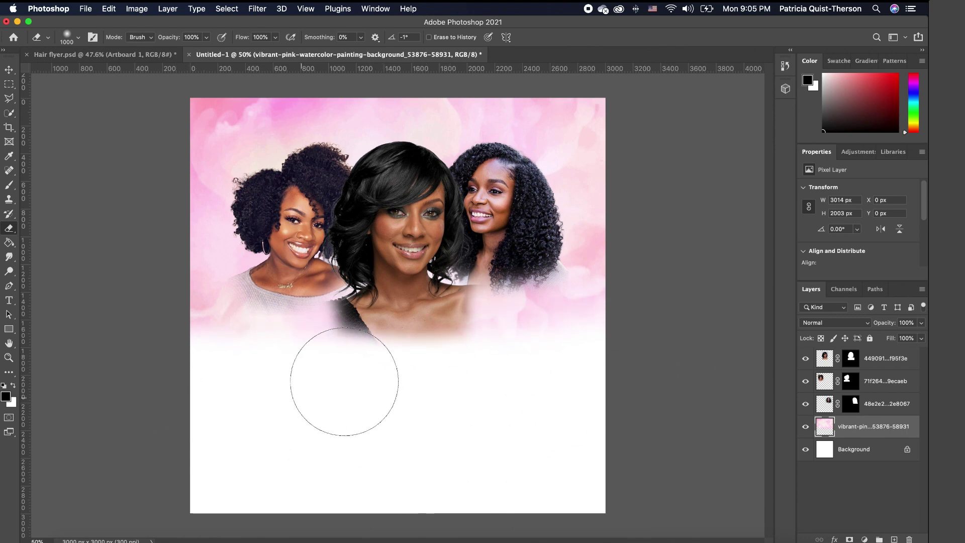
{"action": "mouse_move", "coordinate": [344, 382]}
{"action": "left_mouse_down"}
{"action": "mouse_move", "coordinate": [347, 359]}
{"action": "mouse_move", "coordinate": [325, 380]}
{"action": "mouse_move", "coordinate": [233, 395]}
{"action": "left_mouse_up"}
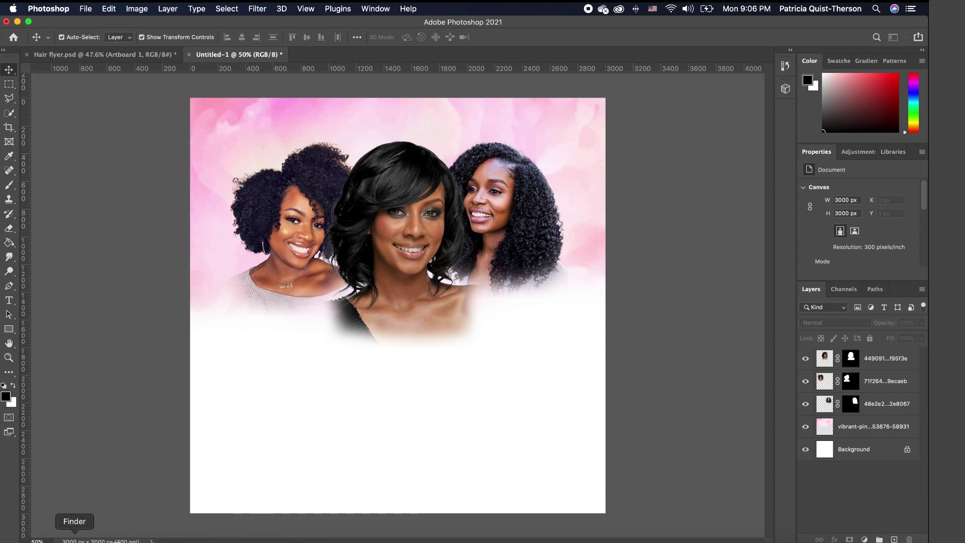
Step: Place the vector gold transparent balloons PNG from the Flyer 28 folder and order its layer directly above the watercolor, behind all portraits
{"action": "left_click", "coordinate": [74, 539]}
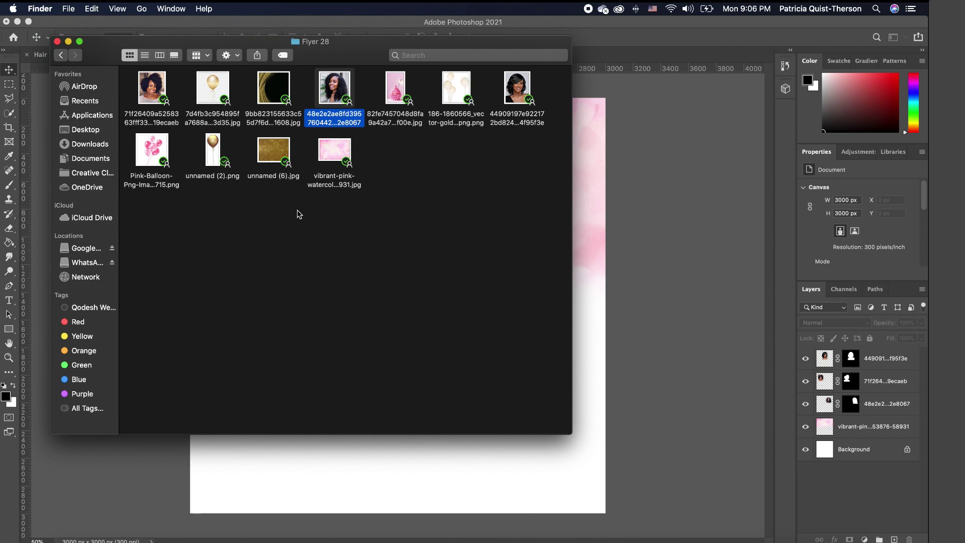
{"action": "left_click_drag", "start_coordinate": [453, 87], "coordinate": [505, 479]}
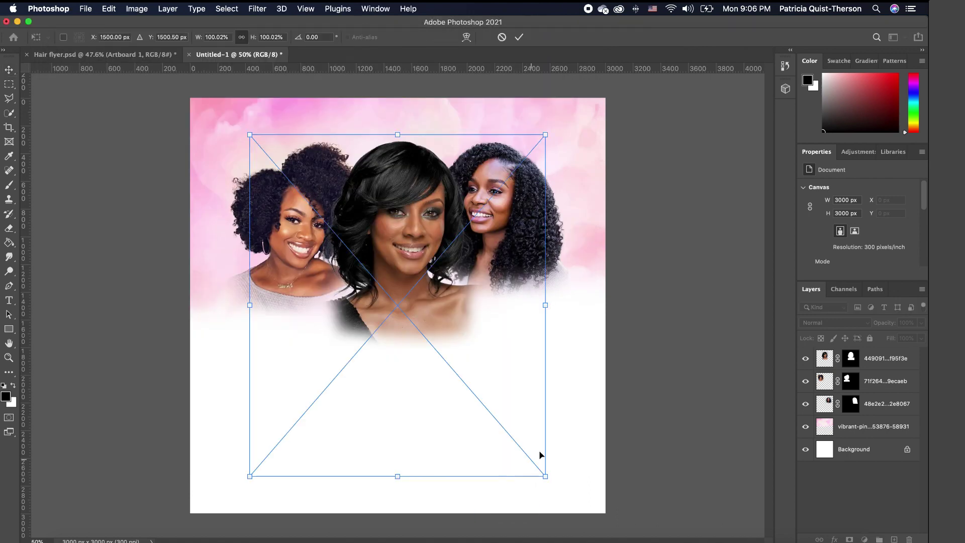
{"action": "left_click_drag", "start_coordinate": [510, 257], "coordinate": [518, 236]}
{"action": "key", "text": "Return"}
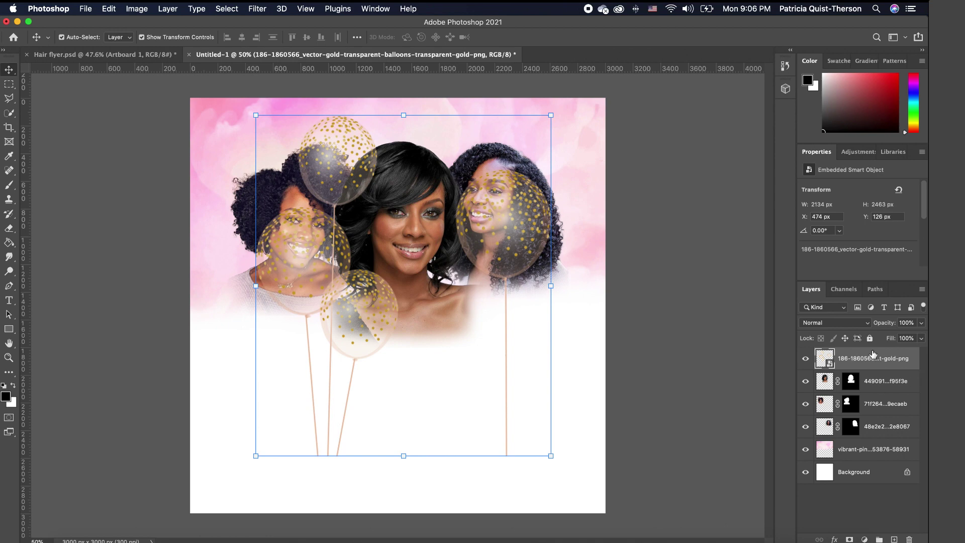
{"action": "left_click_drag", "start_coordinate": [873, 354], "coordinate": [862, 430]}
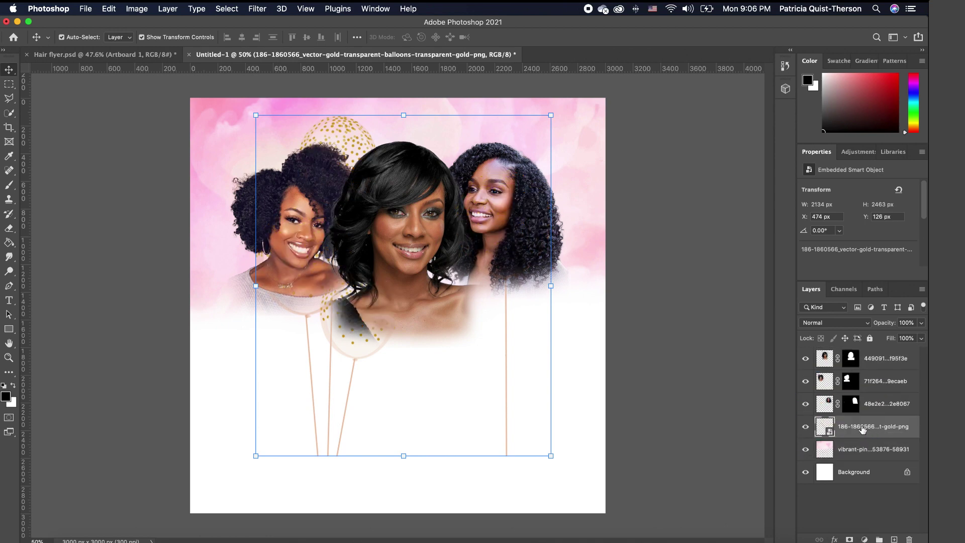
Step: Scale the gold confetti balloons to about 121.5% and centre them at about X 1650, Y 1243 px
{"action": "left_click_drag", "start_coordinate": [359, 357], "coordinate": [372, 329]}
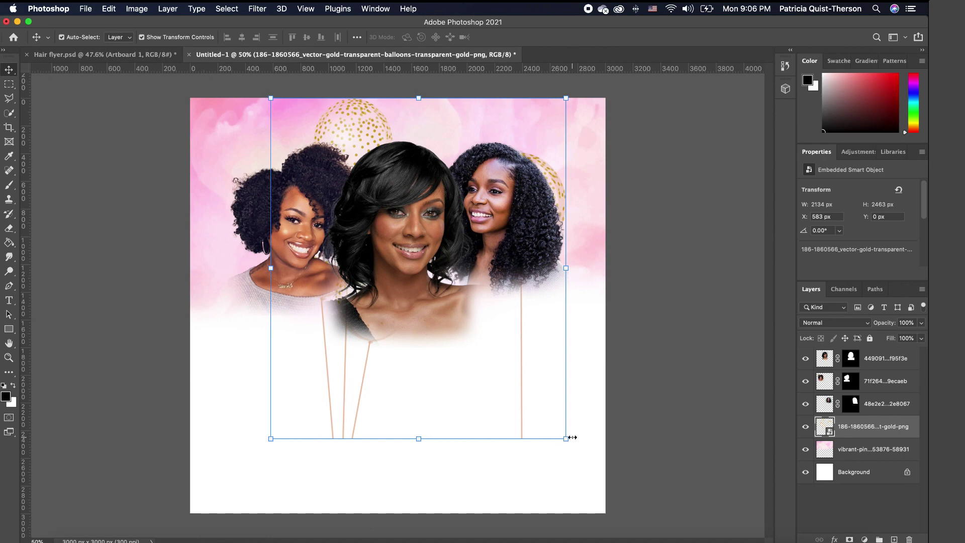
{"action": "left_click_drag", "start_coordinate": [568, 437], "coordinate": [629, 475]}
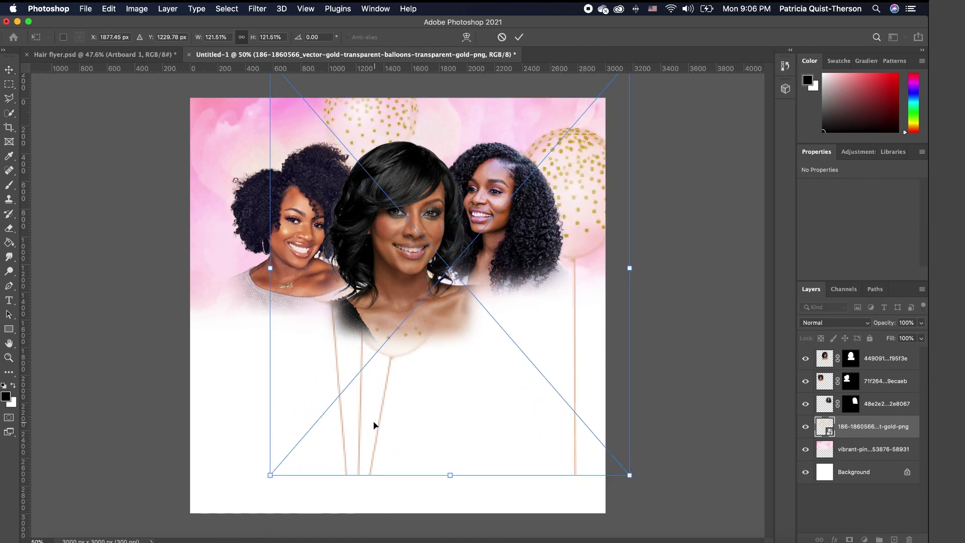
{"action": "left_click_drag", "start_coordinate": [374, 426], "coordinate": [332, 426]}
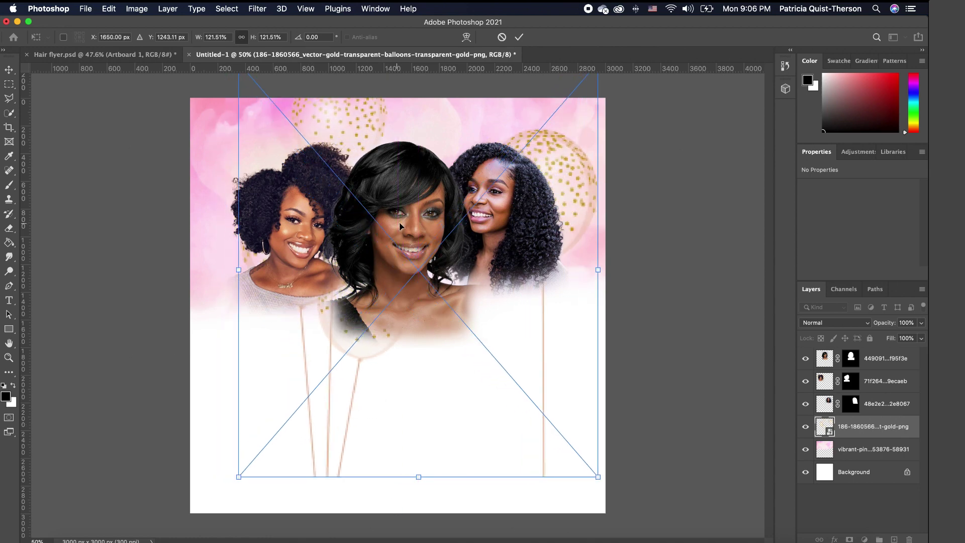
{"action": "key", "text": "Return"}
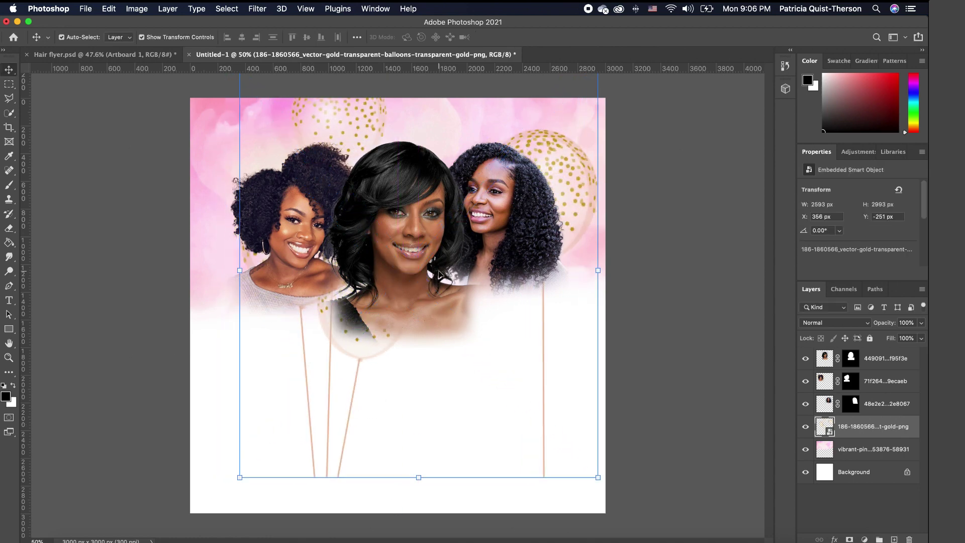
Step: Rasterize the confetti balloons layer and erase the strings and the lower balloon with the soft 1000 px eraser
{"action": "left_click", "coordinate": [8, 229]}
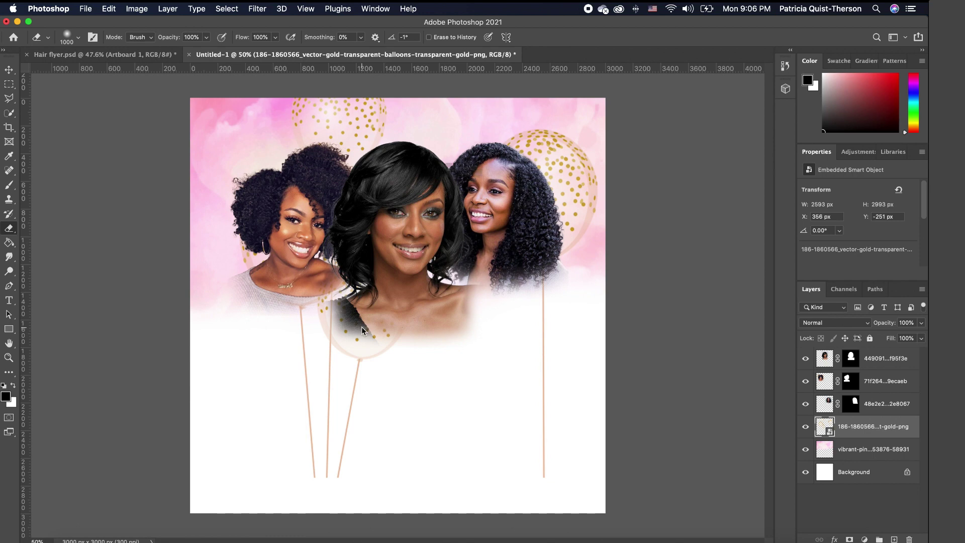
{"action": "left_click", "coordinate": [518, 216]}
{"action": "left_click", "coordinate": [533, 196]}
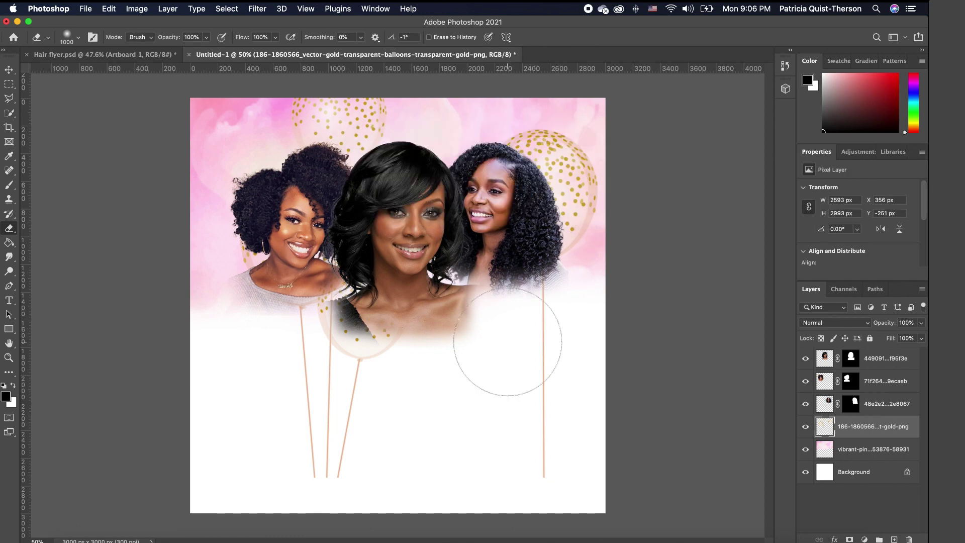
{"action": "mouse_move", "coordinate": [377, 431]}
{"action": "left_mouse_down"}
{"action": "mouse_move", "coordinate": [312, 451]}
{"action": "mouse_move", "coordinate": [355, 431]}
{"action": "mouse_move", "coordinate": [344, 366]}
{"action": "mouse_move", "coordinate": [330, 355]}
{"action": "mouse_move", "coordinate": [354, 318]}
{"action": "mouse_move", "coordinate": [346, 323]}
{"action": "mouse_move", "coordinate": [355, 332]}
{"action": "mouse_move", "coordinate": [586, 462]}
{"action": "mouse_move", "coordinate": [520, 475]}
{"action": "mouse_move", "coordinate": [538, 384]}
{"action": "mouse_move", "coordinate": [497, 348]}
{"action": "mouse_move", "coordinate": [529, 324]}
{"action": "mouse_move", "coordinate": [503, 349]}
{"action": "mouse_move", "coordinate": [533, 355]}
{"action": "left_mouse_up"}
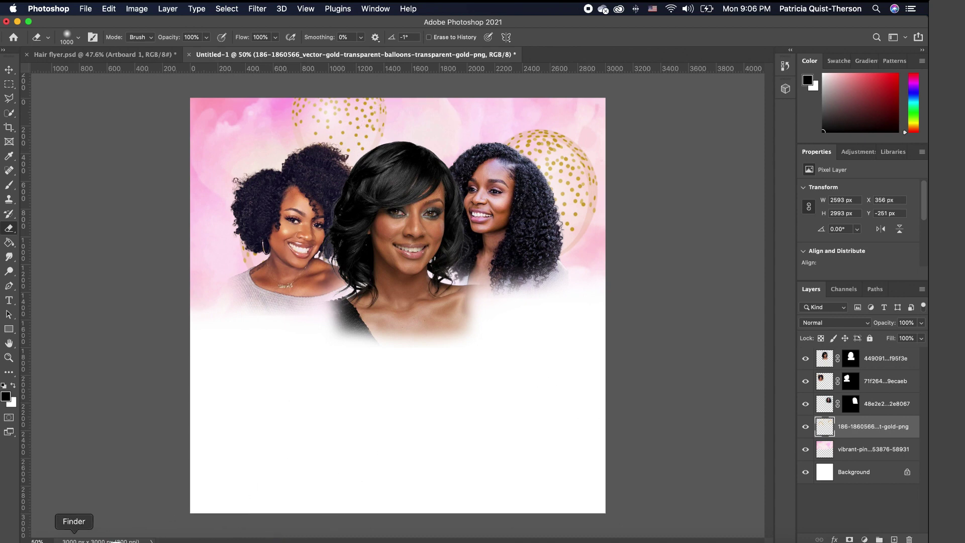
Step: Place the Pink-Balloon PNG from the Flyer 28 folder along the flyer's right side, centred at about X 2871, Y 2106 px
{"action": "left_click", "coordinate": [70, 538]}
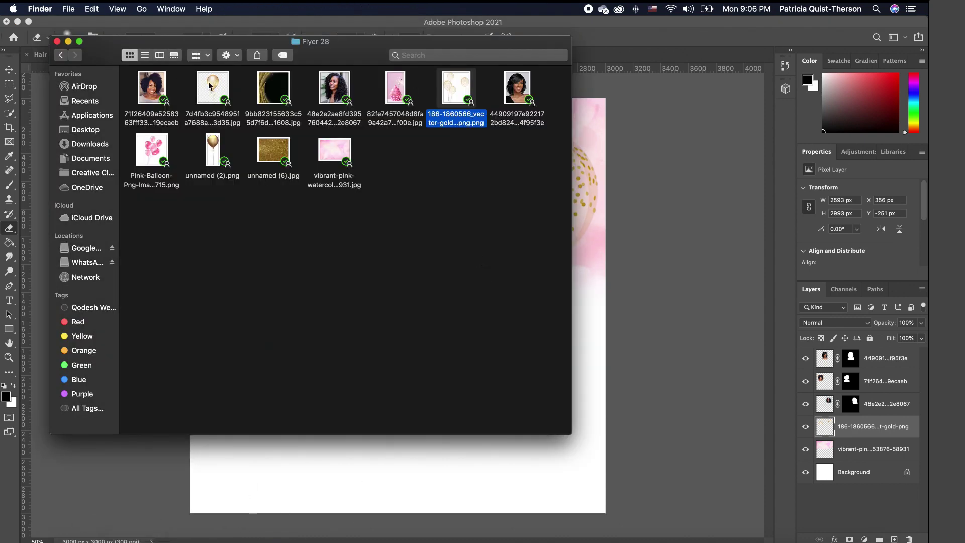
{"action": "left_click_drag", "start_coordinate": [161, 160], "coordinate": [574, 473]}
{"action": "left_click_drag", "start_coordinate": [465, 342], "coordinate": [656, 424]}
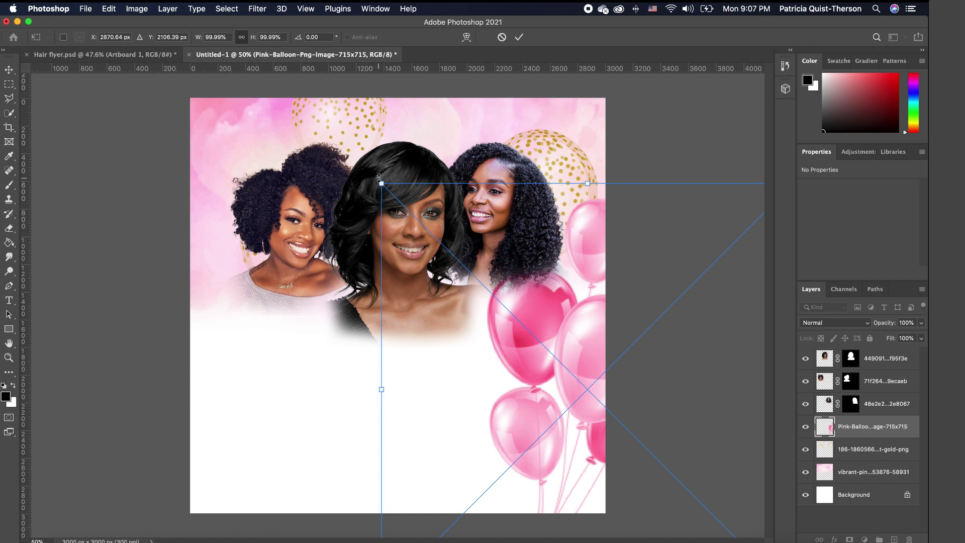
Step: Rotate the pink balloons to about -13.6° and shift them right to about X 3049, Y 2149 px
{"action": "left_click_drag", "start_coordinate": [374, 182], "coordinate": [341, 222]}
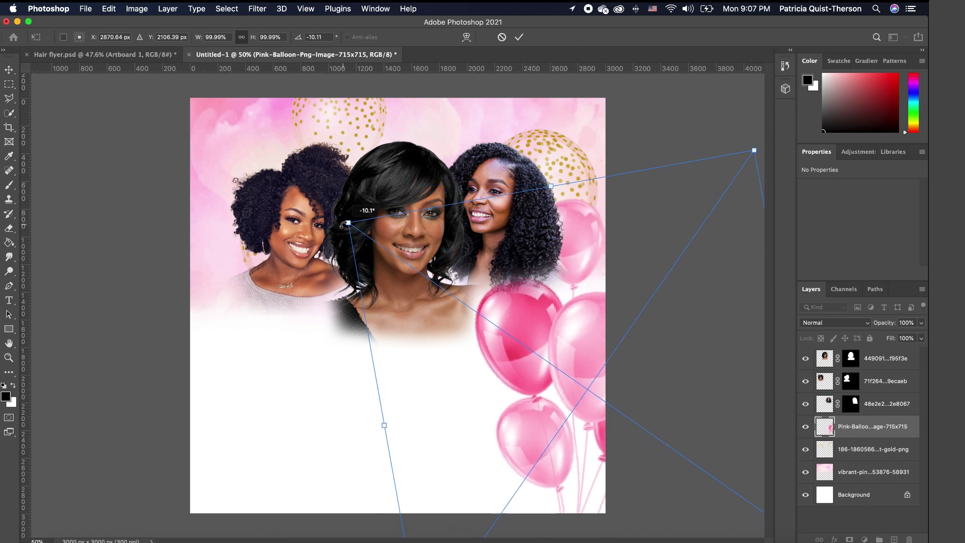
{"action": "left_click_drag", "start_coordinate": [578, 332], "coordinate": [605, 337]}
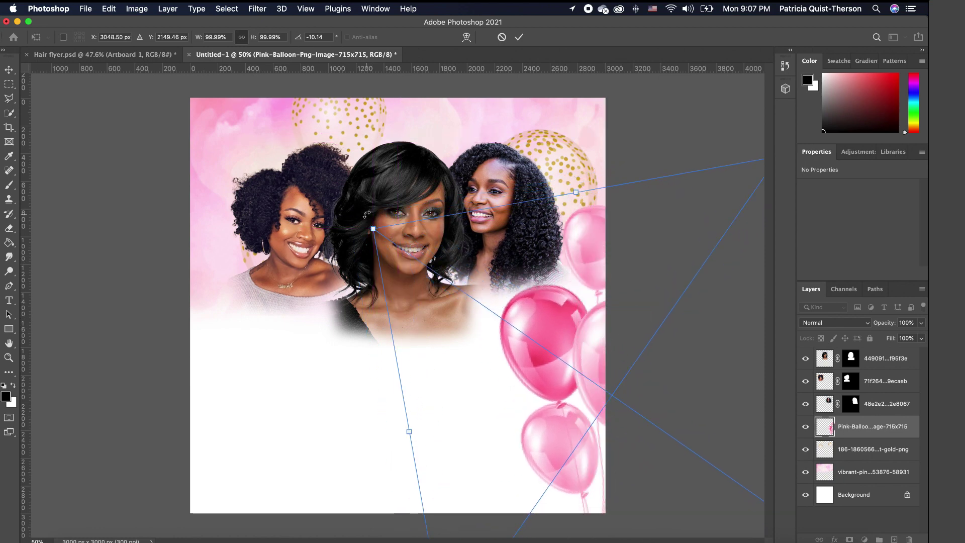
{"action": "left_click_drag", "start_coordinate": [367, 215], "coordinate": [361, 227]}
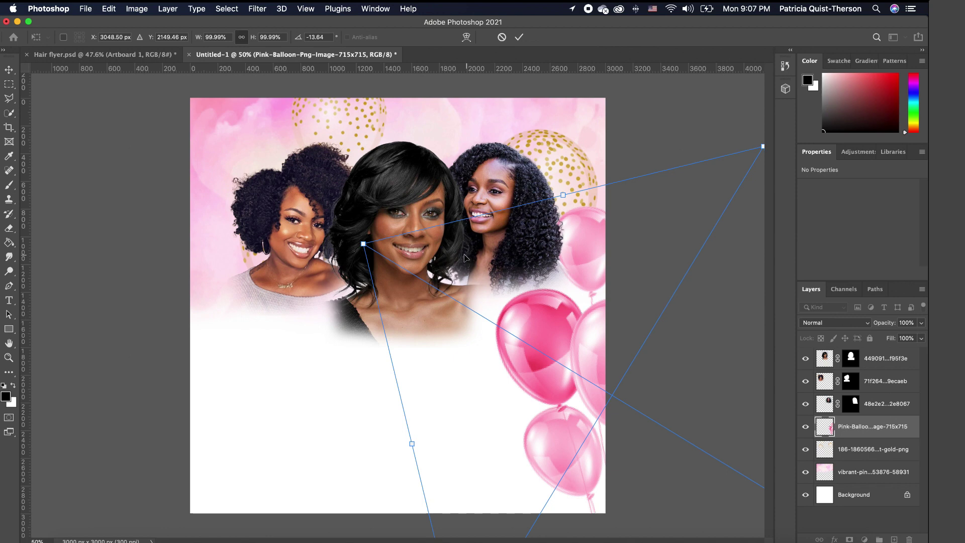
Step: Scale the pink balloons to about 88.6% and position them at about X 3115, Y 2135 px
{"action": "scroll", "coordinate": [428, 247], "scroll_direction": "down", "scroll_amount": 2}
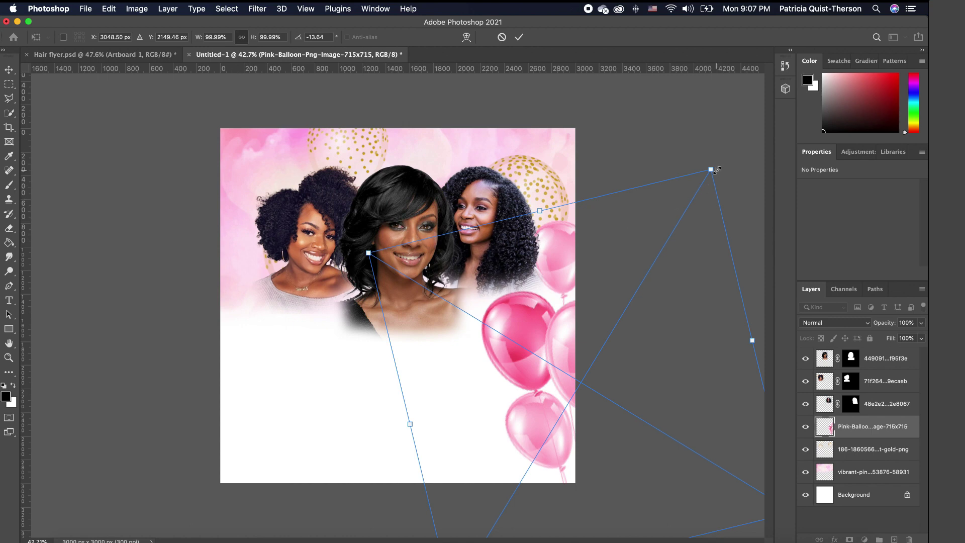
{"action": "left_click_drag", "start_coordinate": [717, 169], "coordinate": [687, 219]}
{"action": "left_click_drag", "start_coordinate": [537, 371], "coordinate": [562, 345]}
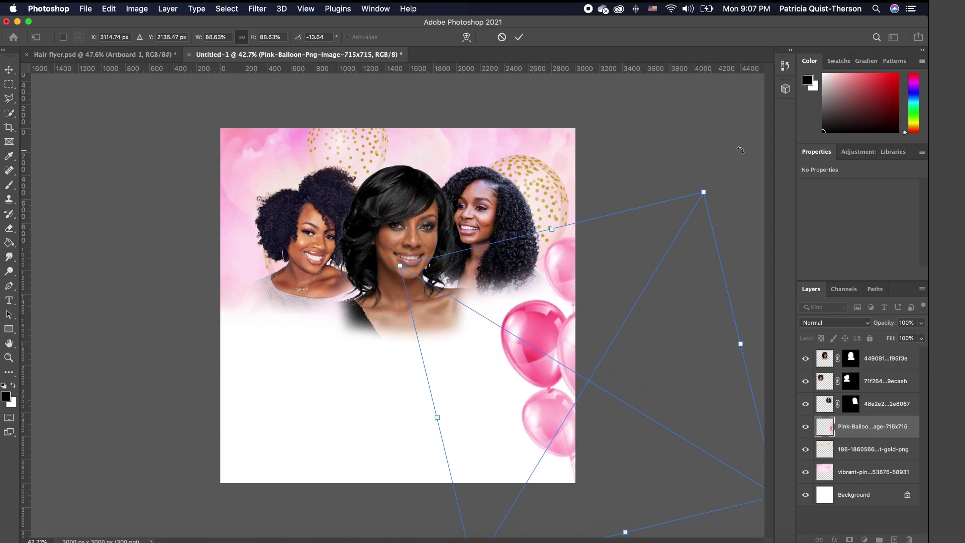
{"action": "key", "text": "Return"}
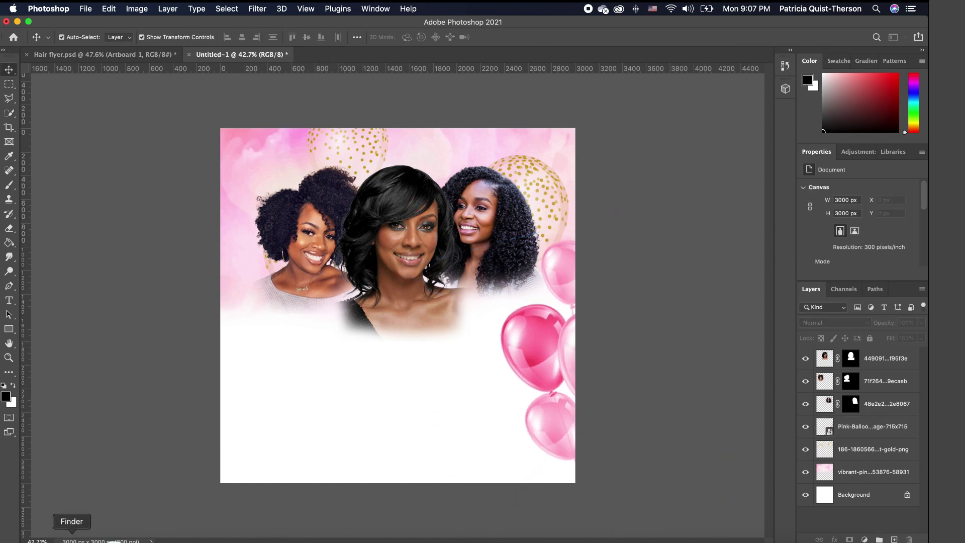
Step: Place the single gold balloon image from the Flyer 28 folder below the portraits, centred at about X 1039, Y 1949 px
{"action": "left_click", "coordinate": [72, 540]}
{"action": "left_click_drag", "start_coordinate": [214, 87], "coordinate": [377, 462]}
{"action": "left_click_drag", "start_coordinate": [402, 288], "coordinate": [347, 342]}
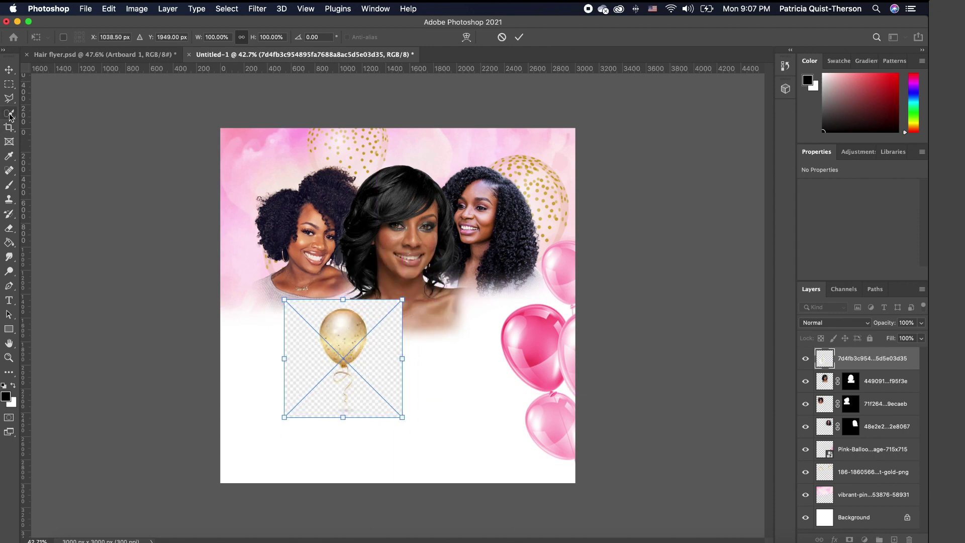
Step: Select the gold balloon as the subject and hide its checkered background with a layer mask
{"action": "left_click", "coordinate": [9, 113]}
{"action": "left_click", "coordinate": [329, 40]}
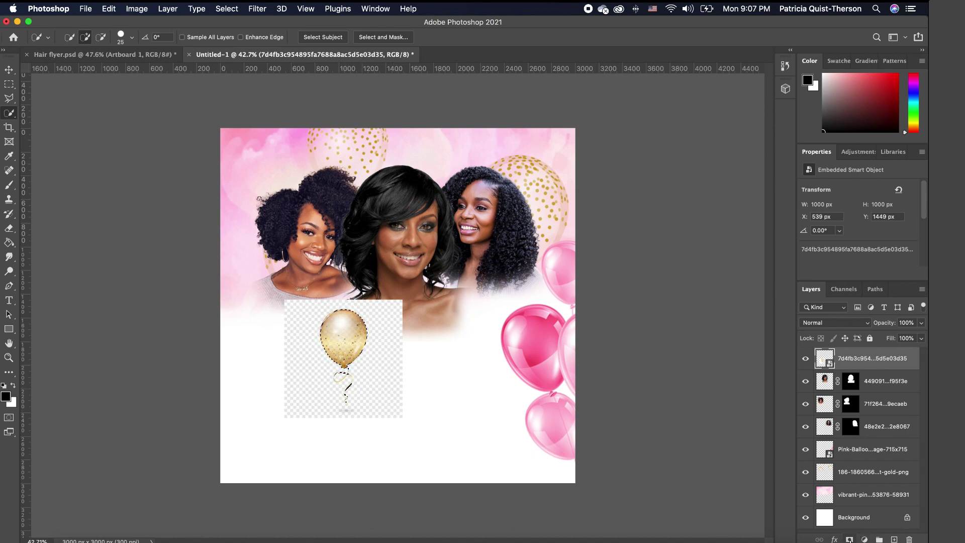
{"action": "left_click", "coordinate": [849, 539]}
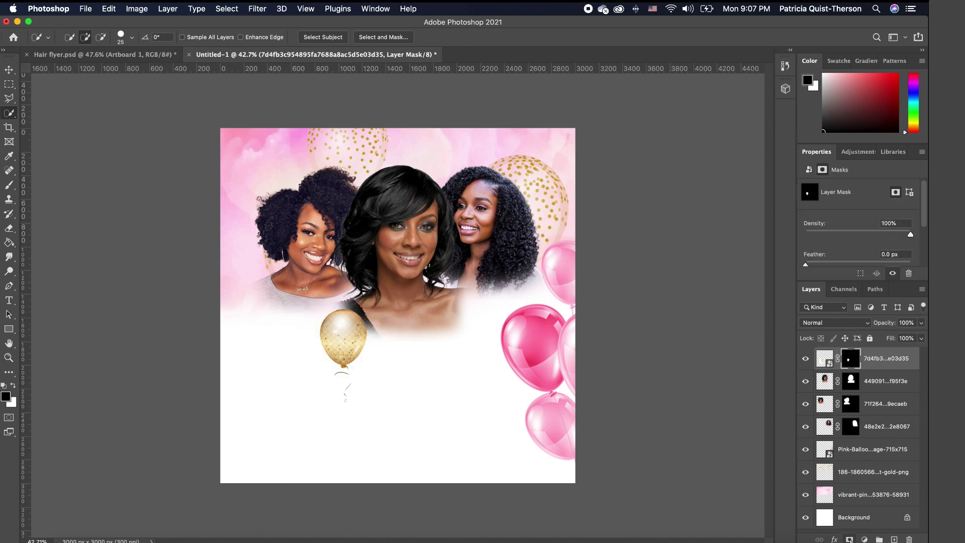
Step: Scale the single gold balloon to 187% and position it in the flyer's upper-left corner at about X 385, Y 748 px
{"action": "left_click", "coordinate": [10, 69]}
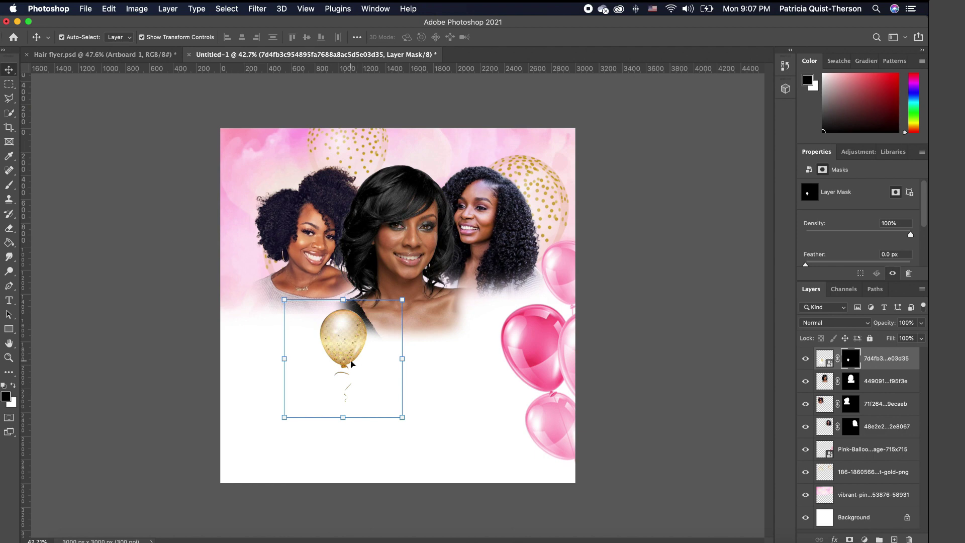
{"action": "left_click_drag", "start_coordinate": [351, 364], "coordinate": [253, 186]}
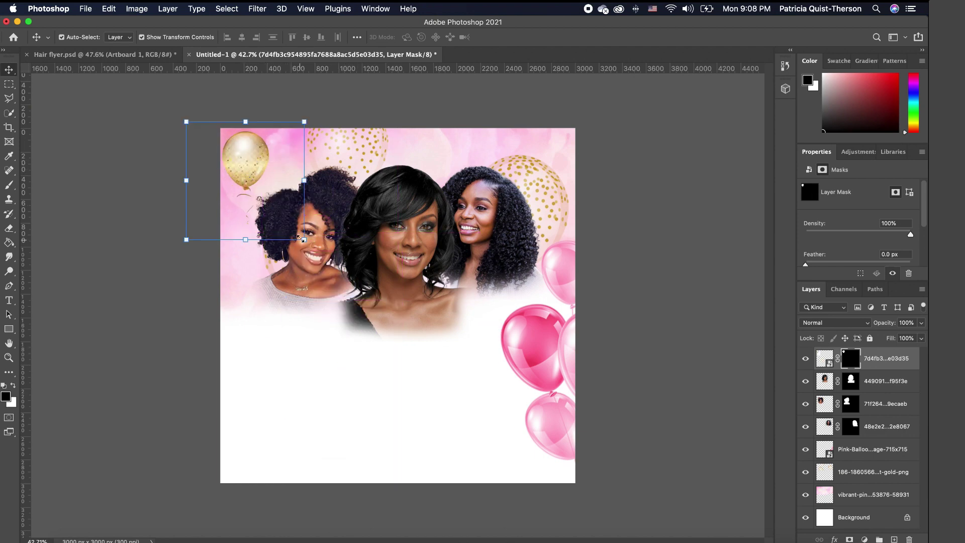
{"action": "left_click_drag", "start_coordinate": [304, 239], "coordinate": [397, 345]}
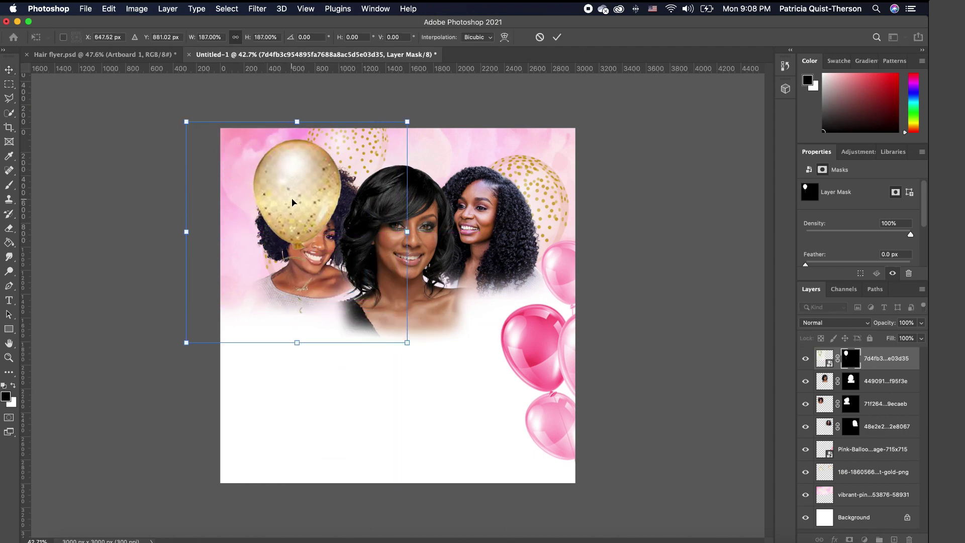
{"action": "left_click_drag", "start_coordinate": [291, 206], "coordinate": [261, 187]}
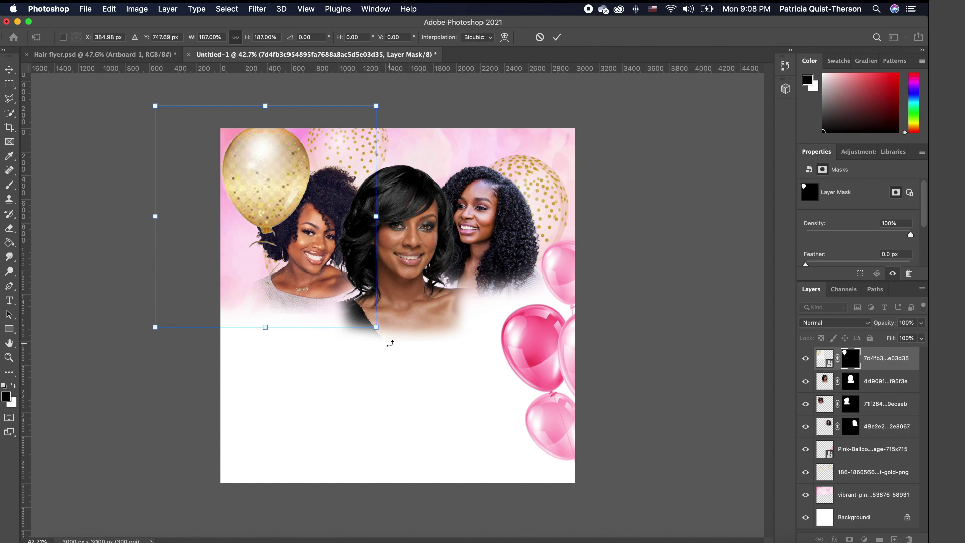
Step: Rotate the gold balloon to about -12.8° and scale it to about 171.6%, positioned at about X 398, Y 716 px
{"action": "left_click_drag", "start_coordinate": [390, 344], "coordinate": [415, 313]}
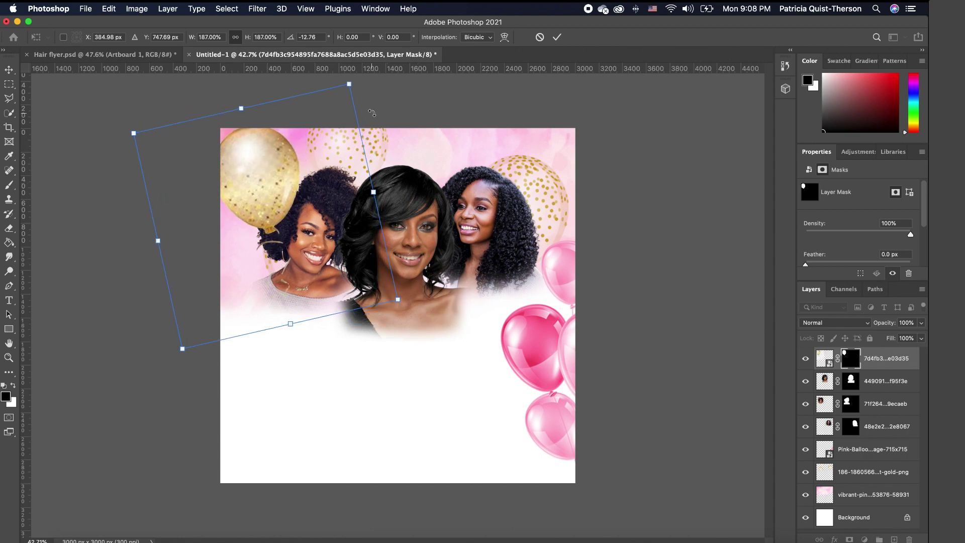
{"action": "left_click_drag", "start_coordinate": [350, 85], "coordinate": [337, 107]}
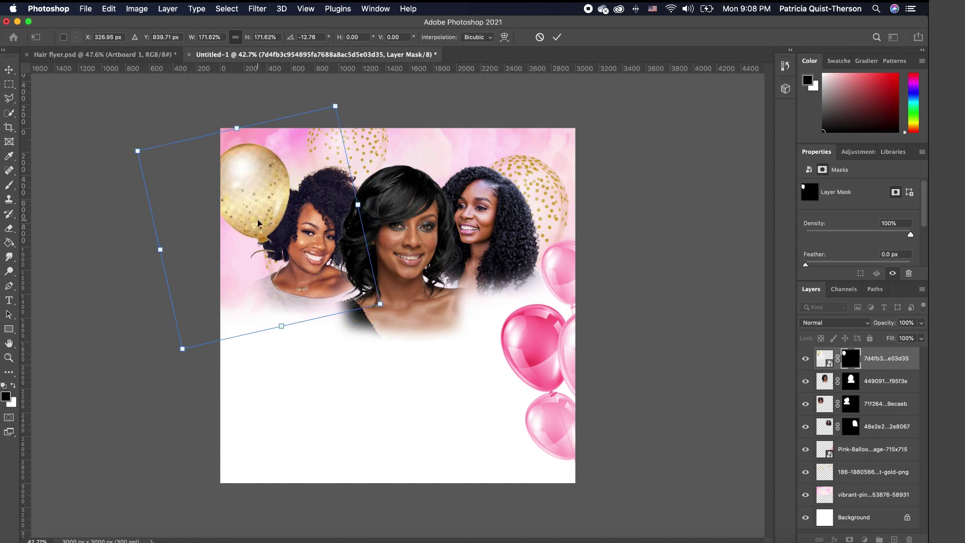
{"action": "left_click_drag", "start_coordinate": [258, 223], "coordinate": [267, 201]}
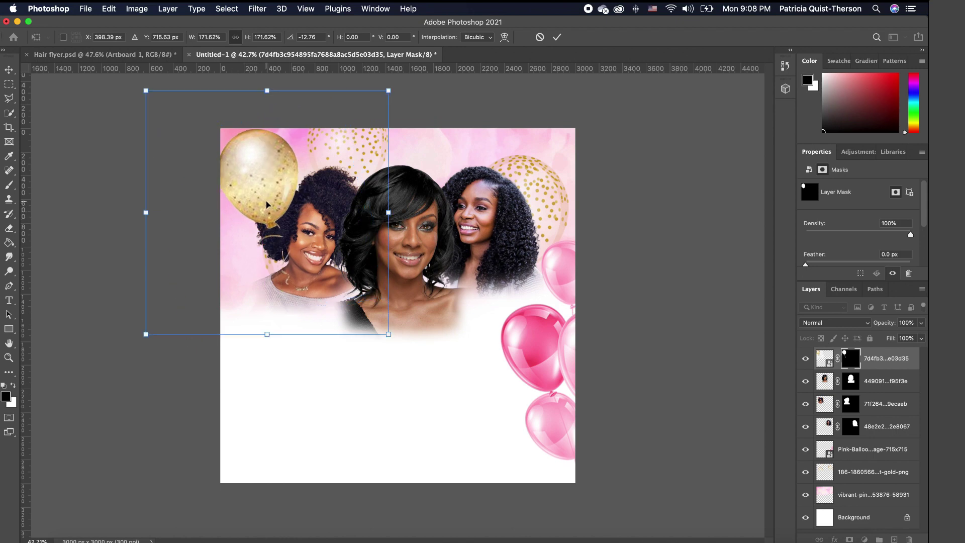
{"action": "key", "text": "Return"}
Step: Move the gold balloon layer beneath the three portraits and scale it to about 88.9%, positioned at about X 407, Y 666 px
{"action": "left_click_drag", "start_coordinate": [890, 358], "coordinate": [890, 437]}
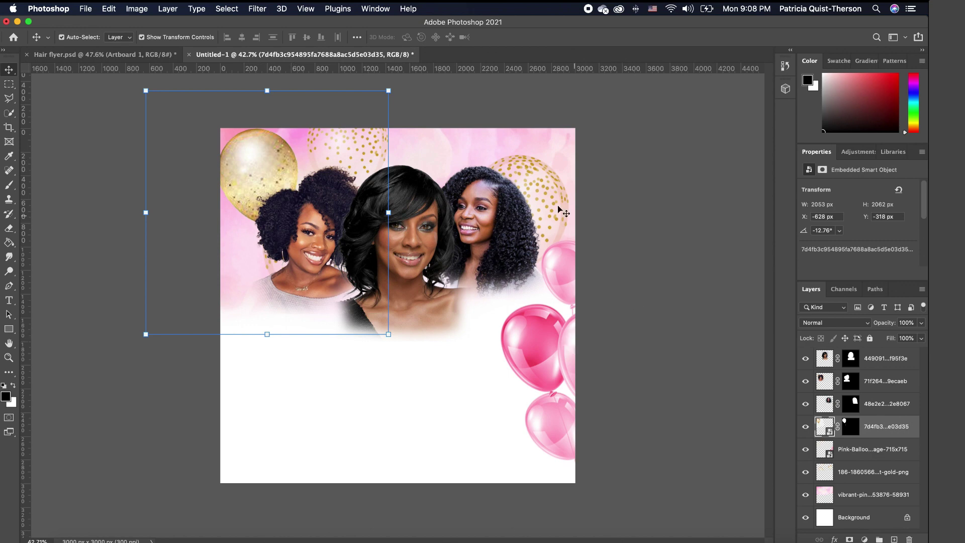
{"action": "left_click_drag", "start_coordinate": [388, 91], "coordinate": [362, 117]}
{"action": "left_click_drag", "start_coordinate": [289, 182], "coordinate": [303, 163]}
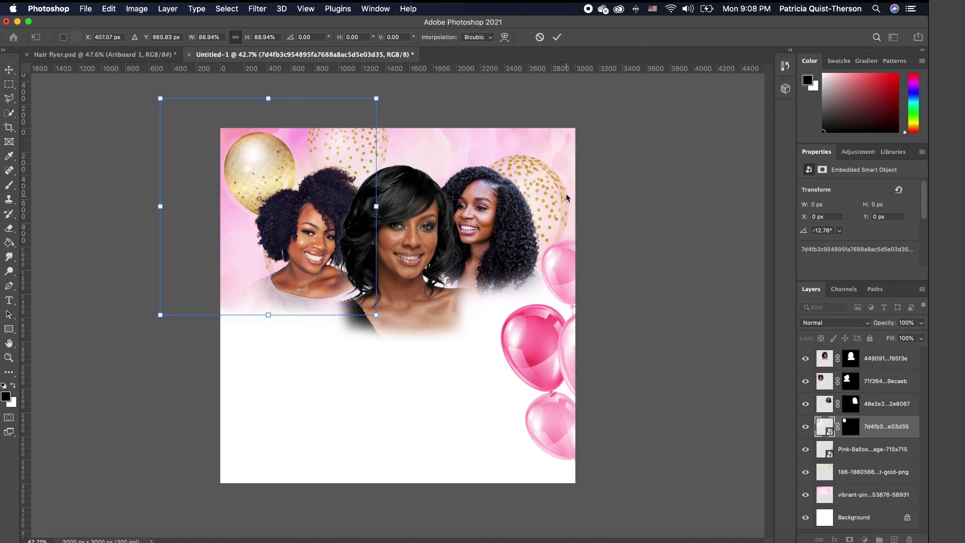
{"action": "left_click", "coordinate": [651, 222]}
{"action": "left_click", "coordinate": [538, 205]}
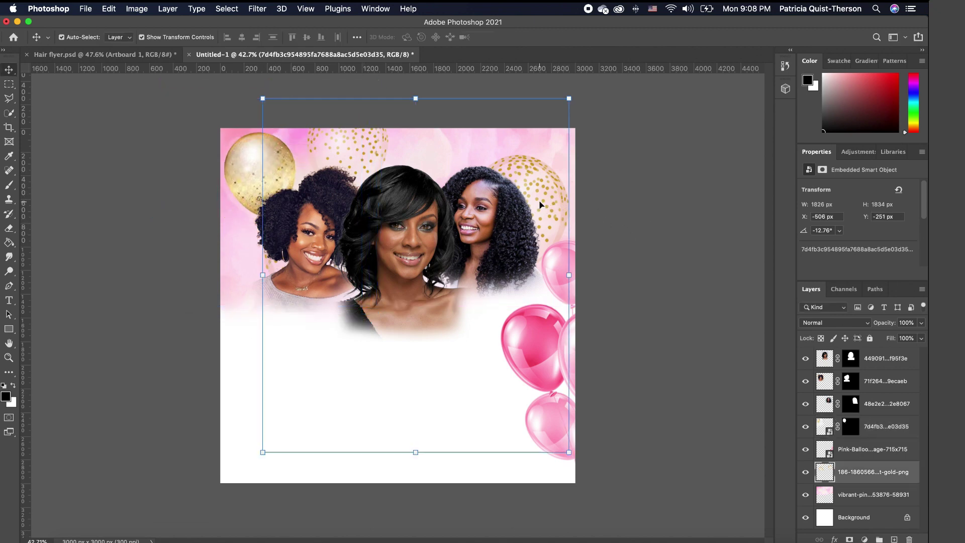
{"action": "left_click", "coordinate": [644, 215]}
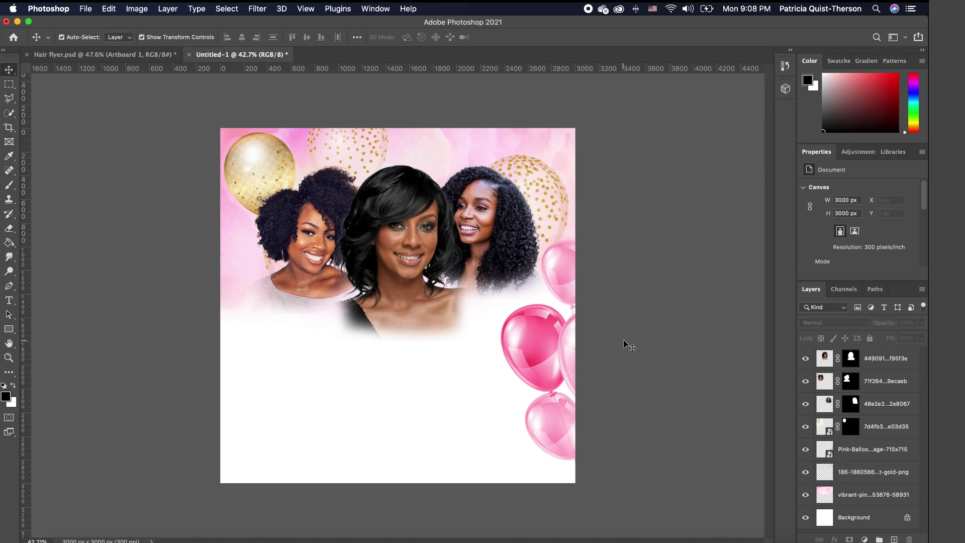
Step: Add the text "BIRTHDAY" in the white area below the portraits, using the Anzeigen Grotesk font
{"action": "scroll", "coordinate": [466, 300], "scroll_direction": "up", "scroll_amount": 1}
{"action": "scroll", "coordinate": [467, 303], "scroll_direction": "up", "scroll_amount": 3}
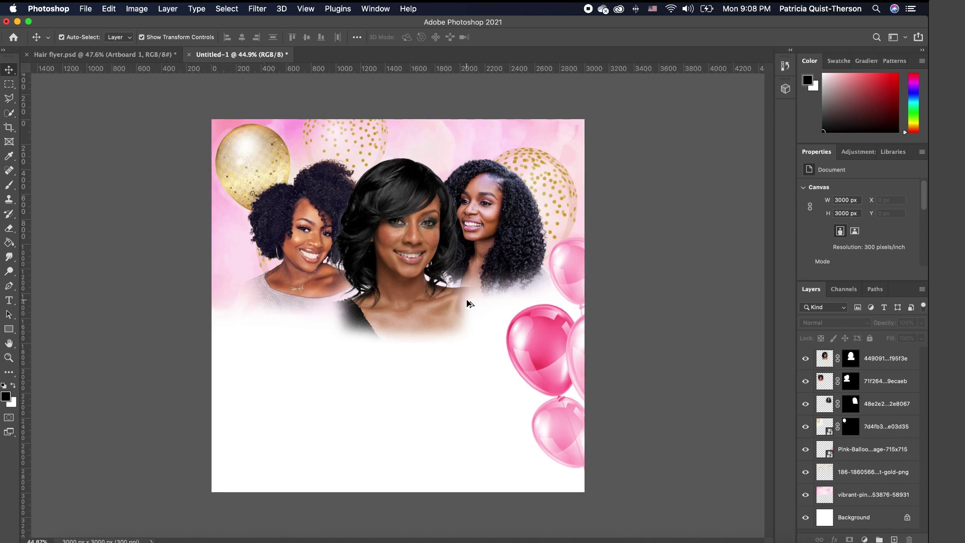
{"action": "scroll", "coordinate": [467, 303], "scroll_direction": "down", "scroll_amount": 1}
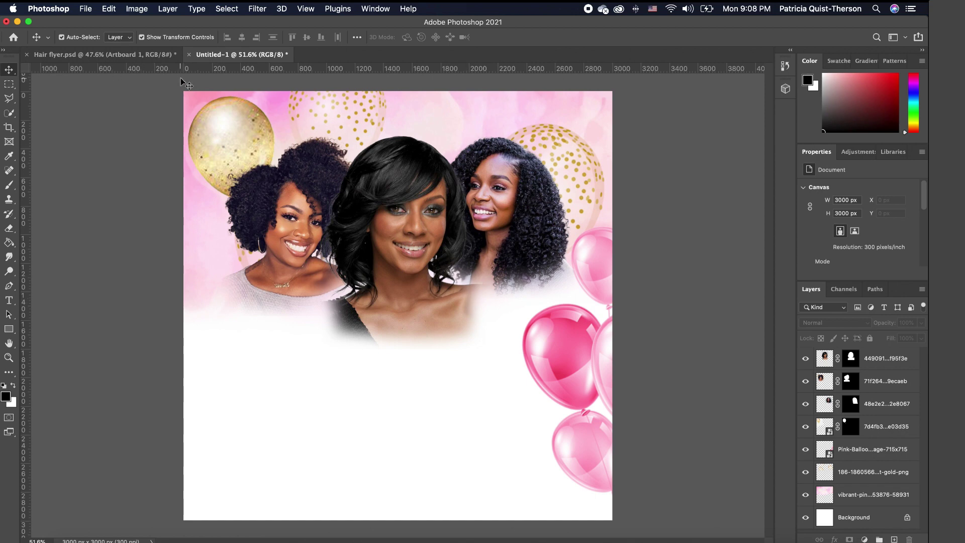
{"action": "left_click", "coordinate": [9, 303]}
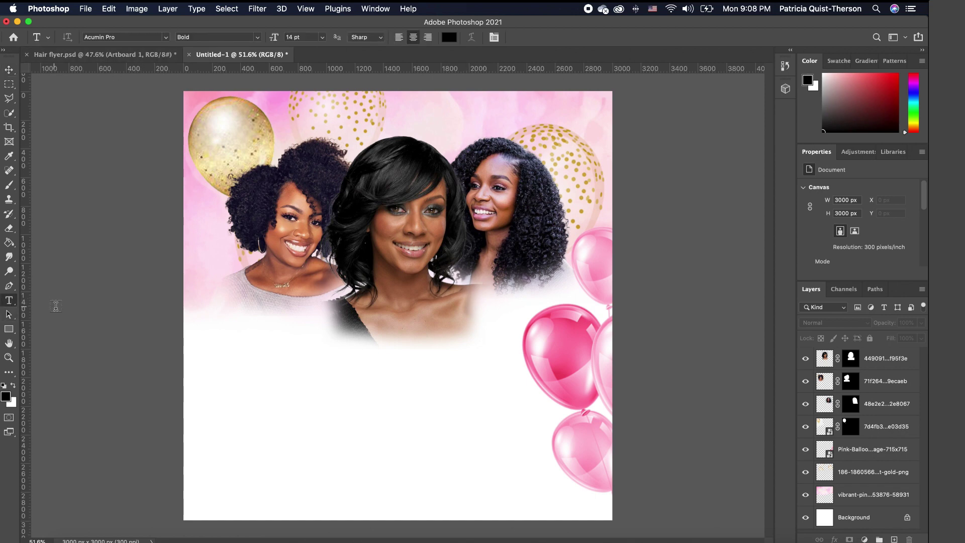
{"action": "left_click", "coordinate": [261, 425]}
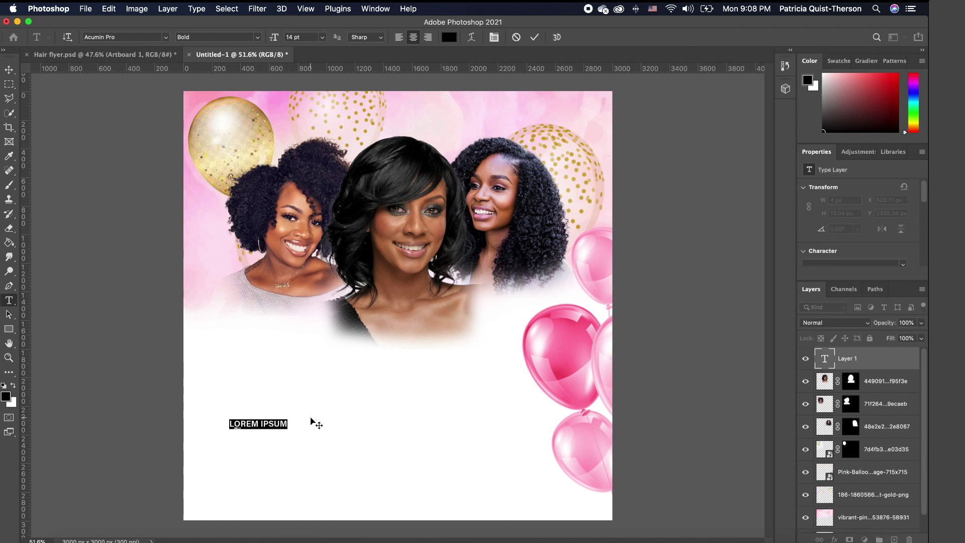
{"action": "type", "text": "BIRTHDAY"}
{"action": "key", "text": "super+a"}
{"action": "left_click", "coordinate": [166, 37]}
{"action": "left_click", "coordinate": [216, 113]}
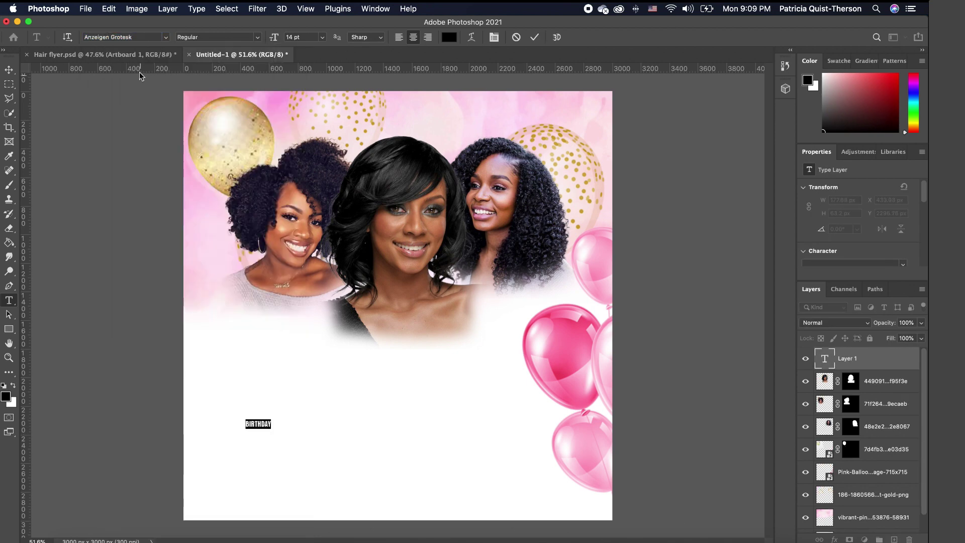
Step: Scale the BIRTHDAY text to about 863% and position it just below the centre portrait at about X 1560, Y 1856 px
{"action": "left_click", "coordinate": [9, 70]}
{"action": "left_click_drag", "start_coordinate": [270, 420], "coordinate": [510, 334]}
{"action": "left_click_drag", "start_coordinate": [402, 382], "coordinate": [422, 353]}
{"action": "left_click_drag", "start_coordinate": [531, 305], "coordinate": [492, 334]}
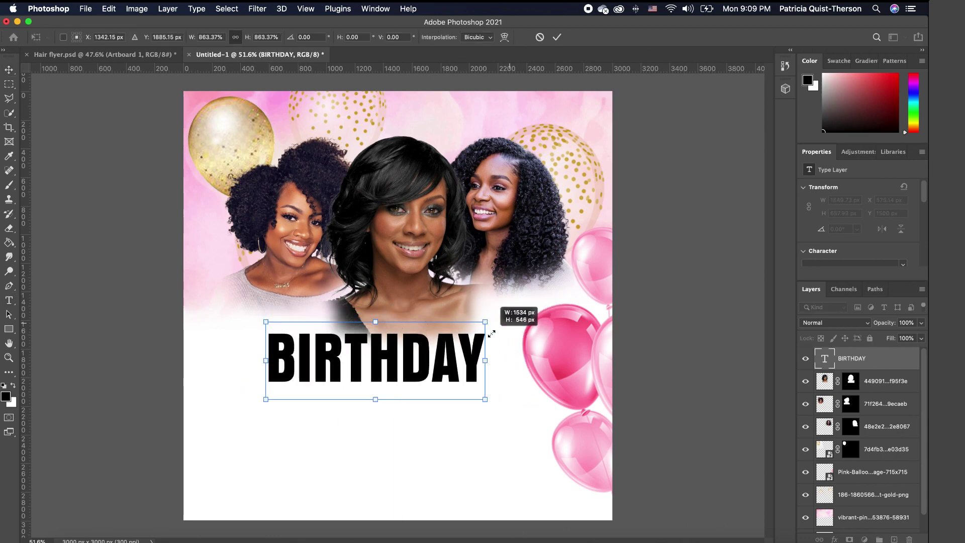
{"action": "left_click_drag", "start_coordinate": [444, 364], "coordinate": [469, 358]}
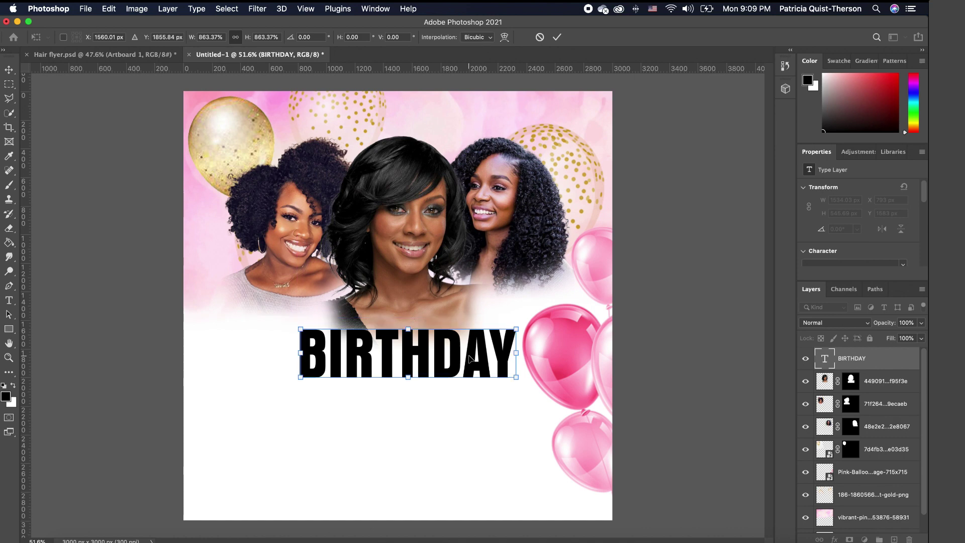
{"action": "key", "text": "Return"}
{"action": "left_click", "coordinate": [669, 362]}
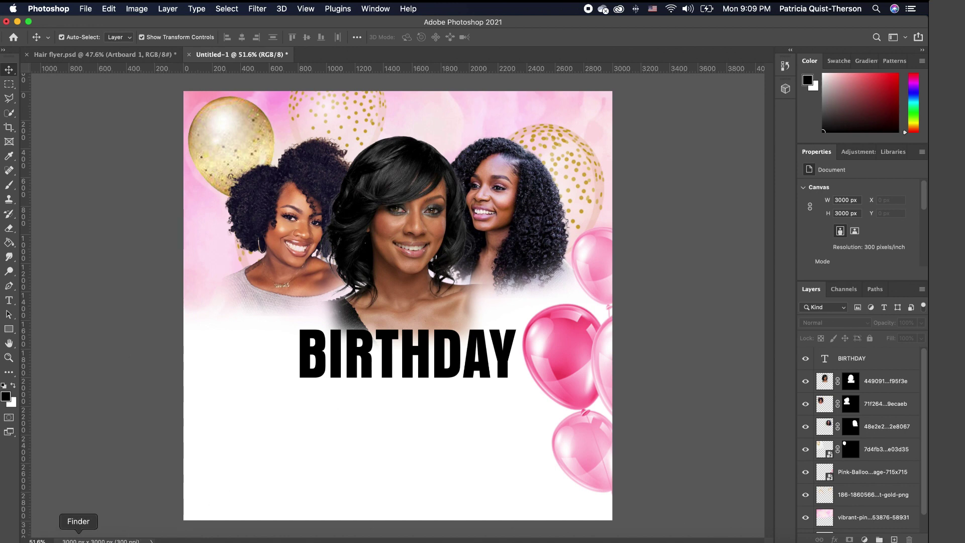
Step: Place the gold glitter image "unnamed (6)" over the BIRTHDAY text and clip it to the lettering
{"action": "left_click", "coordinate": [78, 537]}
{"action": "left_click_drag", "start_coordinate": [260, 147], "coordinate": [439, 453]}
{"action": "left_click_drag", "start_coordinate": [498, 322], "coordinate": [501, 357]}
{"action": "key", "text": "Return"}
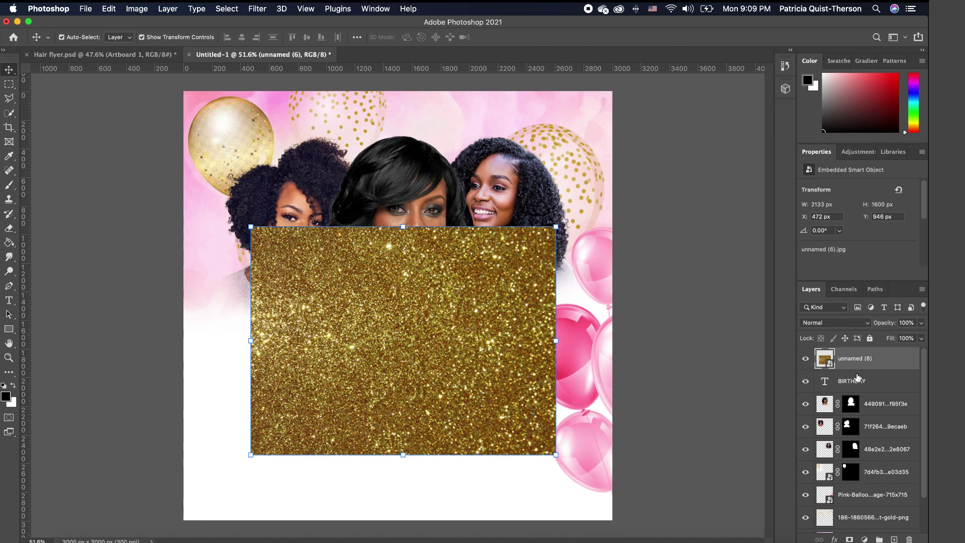
{"action": "left_click", "coordinate": [826, 367], "text": "alt"}
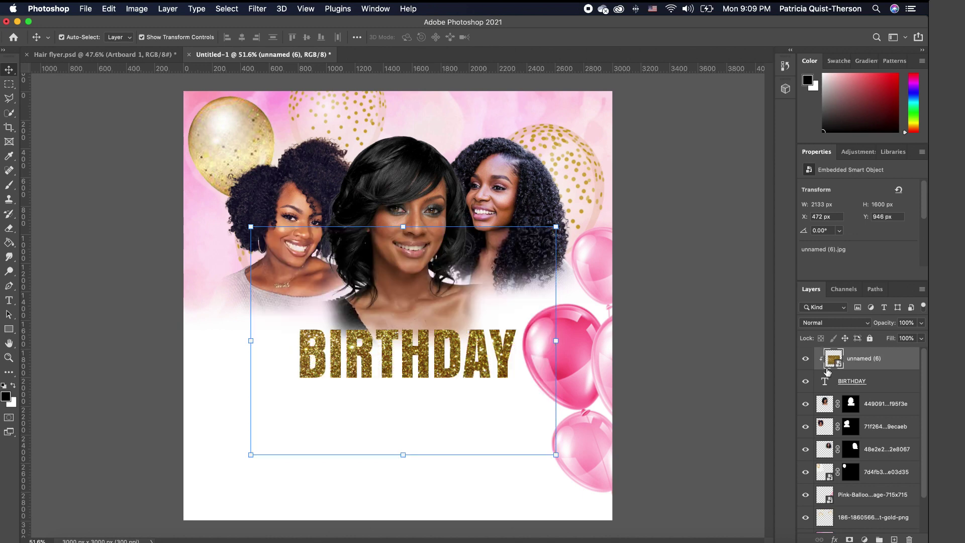
Step: Enlarge the BIRTHDAY text slightly so it spans up to the pink balloons, keeping it just below the centre portrait
{"action": "left_click", "coordinate": [892, 381]}
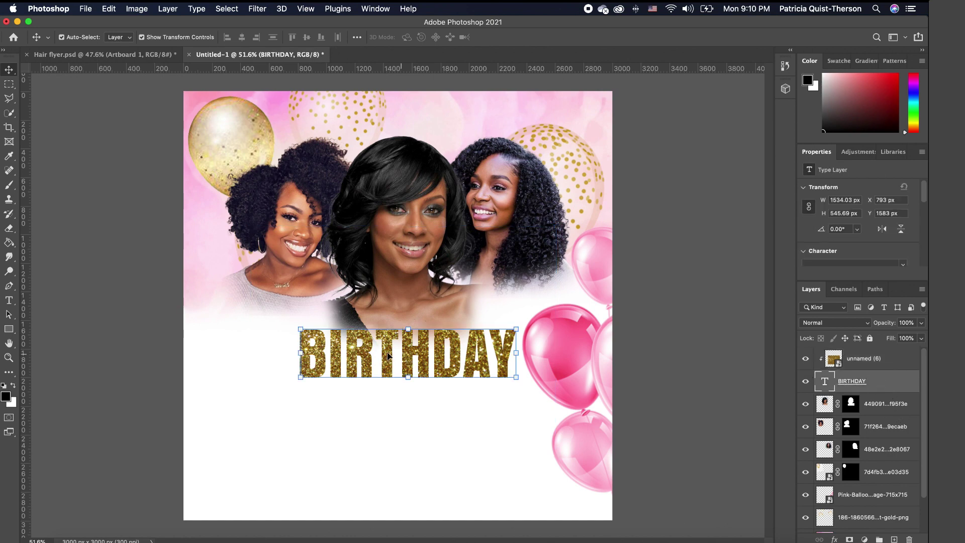
{"action": "left_click_drag", "start_coordinate": [301, 329], "coordinate": [276, 296]}
{"action": "left_click_drag", "start_coordinate": [416, 364], "coordinate": [428, 366]}
{"action": "key", "text": "Return"}
{"action": "left_click", "coordinate": [678, 378]}
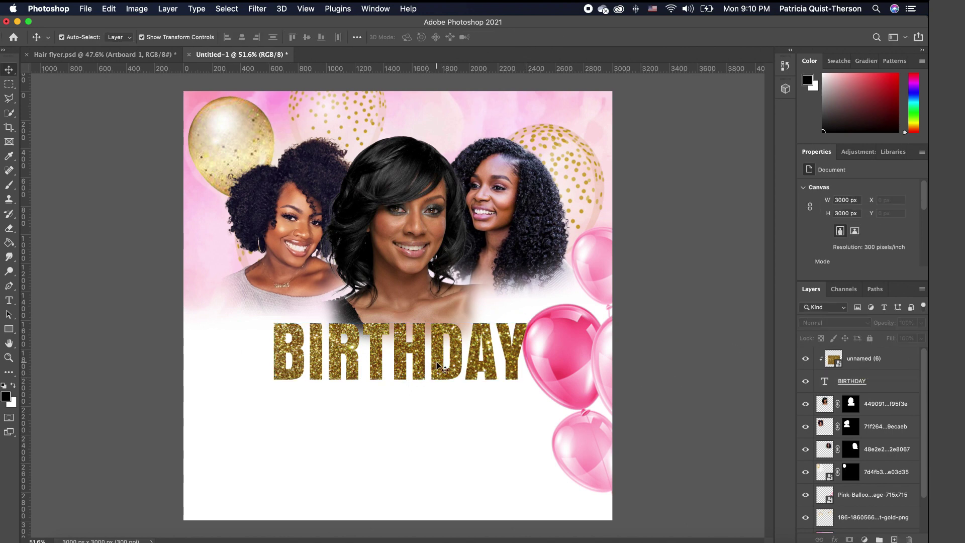
Step: Enlarge the clipped gold glitter image slightly so it extends further beyond both ends of the BIRTHDAY lettering
{"action": "left_click", "coordinate": [861, 358]}
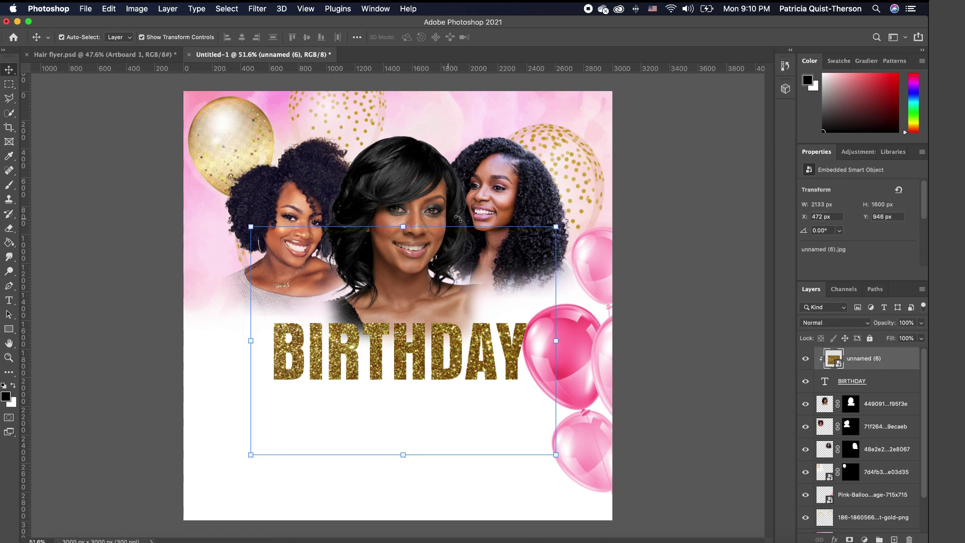
{"action": "key", "text": "super+t"}
{"action": "left_click_drag", "start_coordinate": [556, 227], "coordinate": [582, 236]}
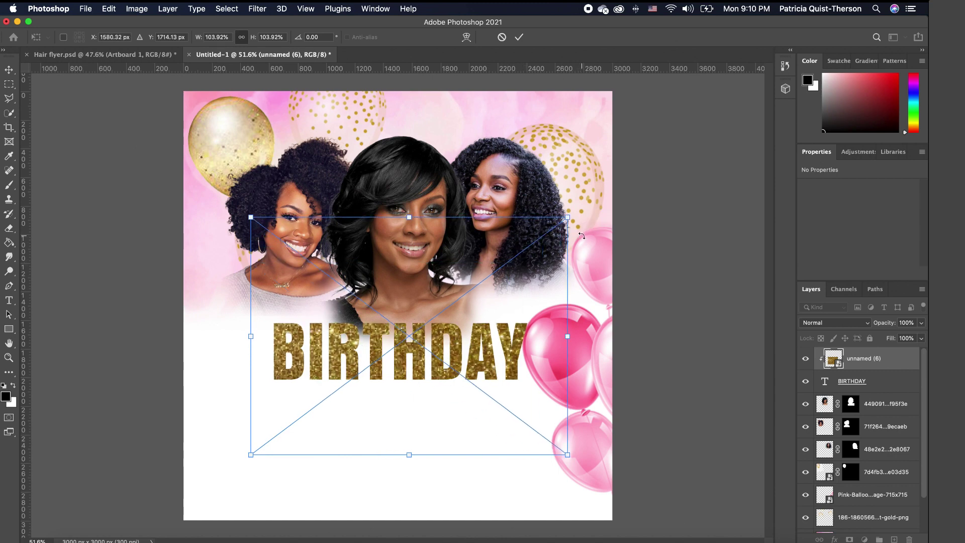
{"action": "left_click_drag", "start_coordinate": [251, 217], "coordinate": [242, 211]}
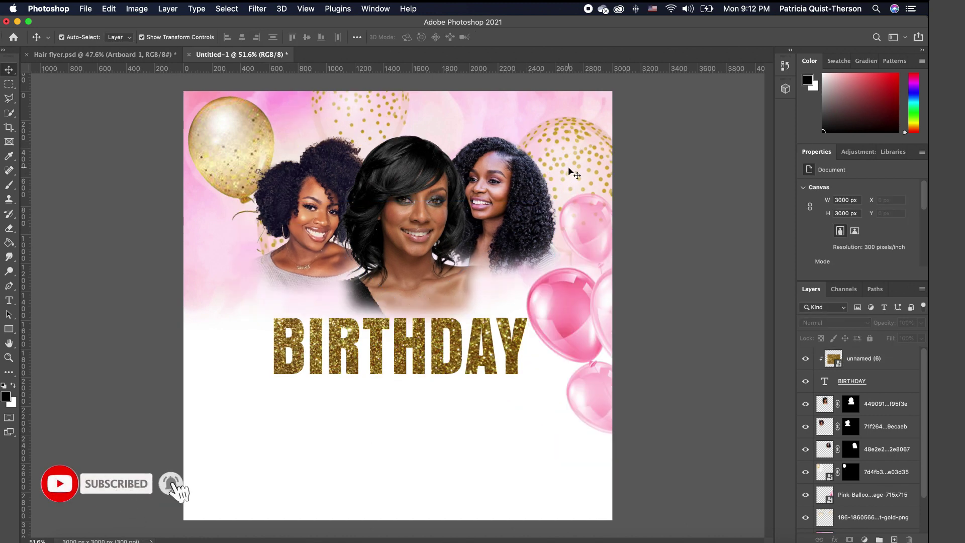
Step: Duplicate the dotted gold balloons layer and place the copy behind the upper-left gold balloon, rotated about -13.1°
{"action": "left_click", "coordinate": [573, 160]}
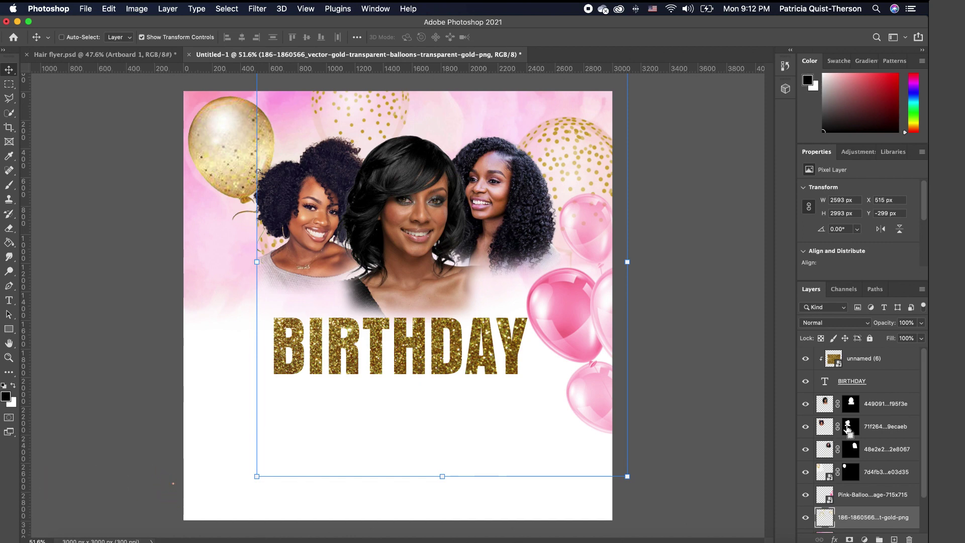
{"action": "key", "text": "ctrl+j"}
{"action": "left_click_drag", "start_coordinate": [562, 168], "coordinate": [200, 182]}
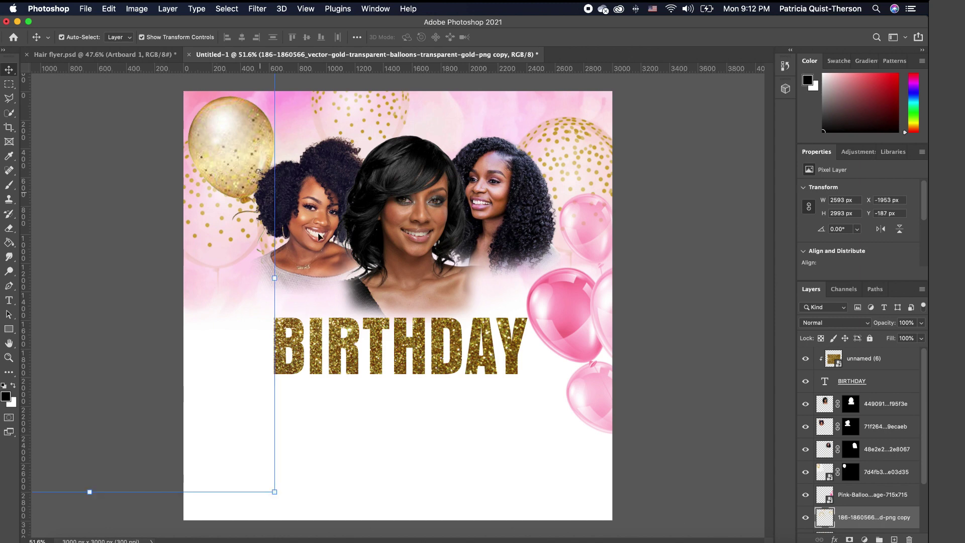
{"action": "left_click_drag", "start_coordinate": [279, 503], "coordinate": [356, 476]}
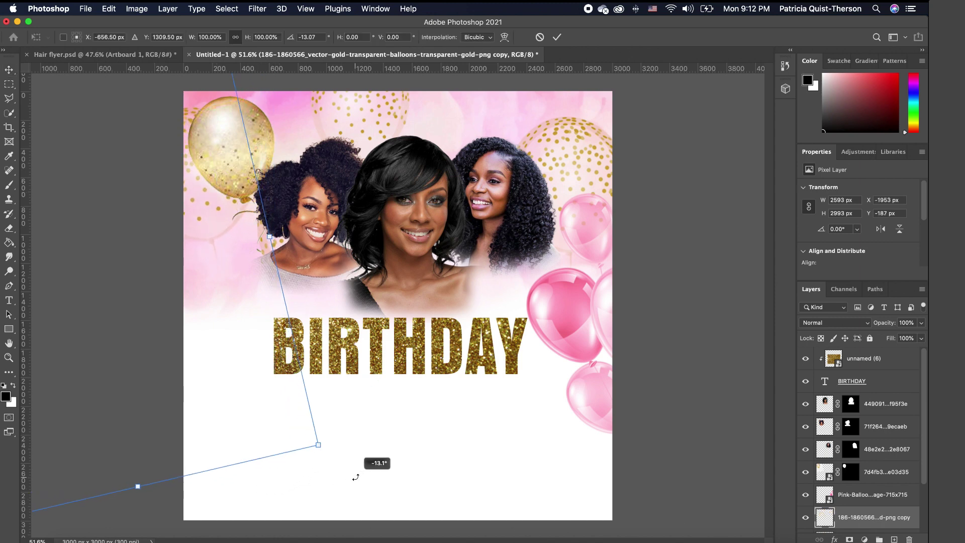
{"action": "left_click_drag", "start_coordinate": [217, 213], "coordinate": [260, 239]}
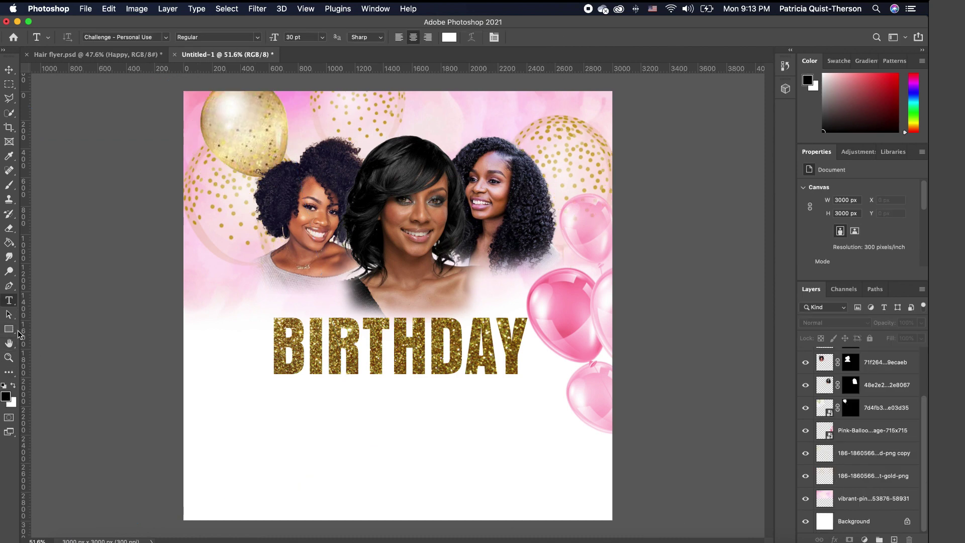
Step: Add the text "Happy" below BIRTHDAY in black, using the Challenge - Personal Use font at 30 pt
{"action": "left_click", "coordinate": [283, 465]}
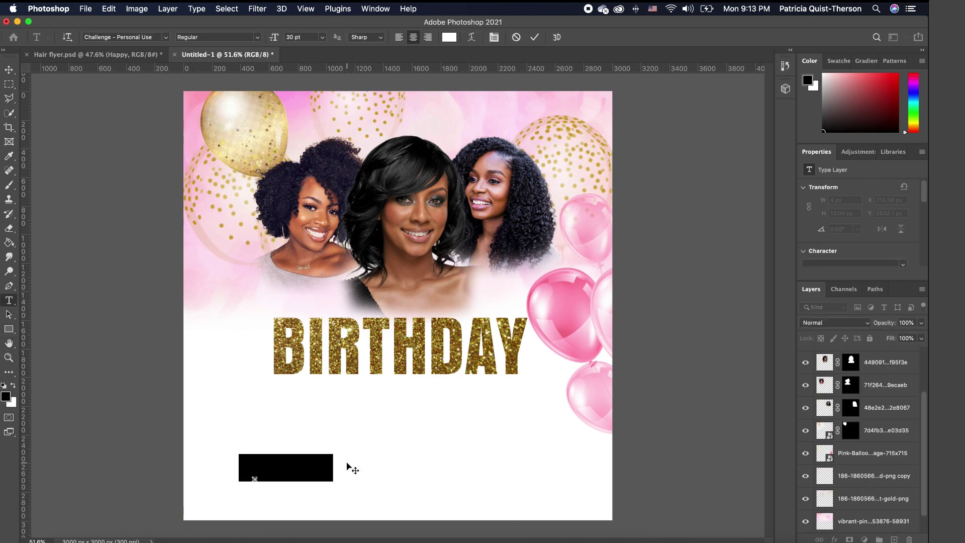
{"action": "key", "text": "BackSpace"}
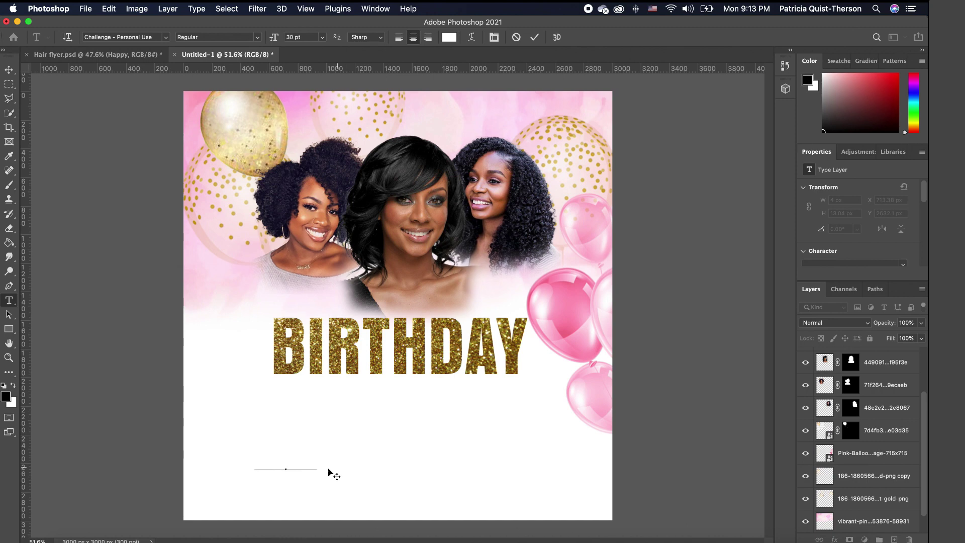
{"action": "left_click_drag", "start_coordinate": [319, 461], "coordinate": [96, 446]}
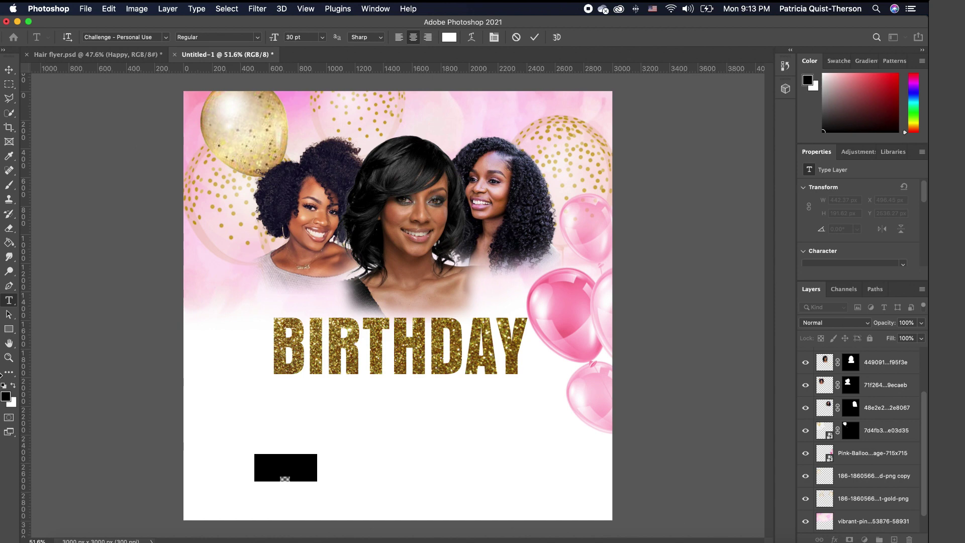
{"action": "left_click", "coordinate": [13, 386]}
{"action": "left_click", "coordinate": [13, 386]}
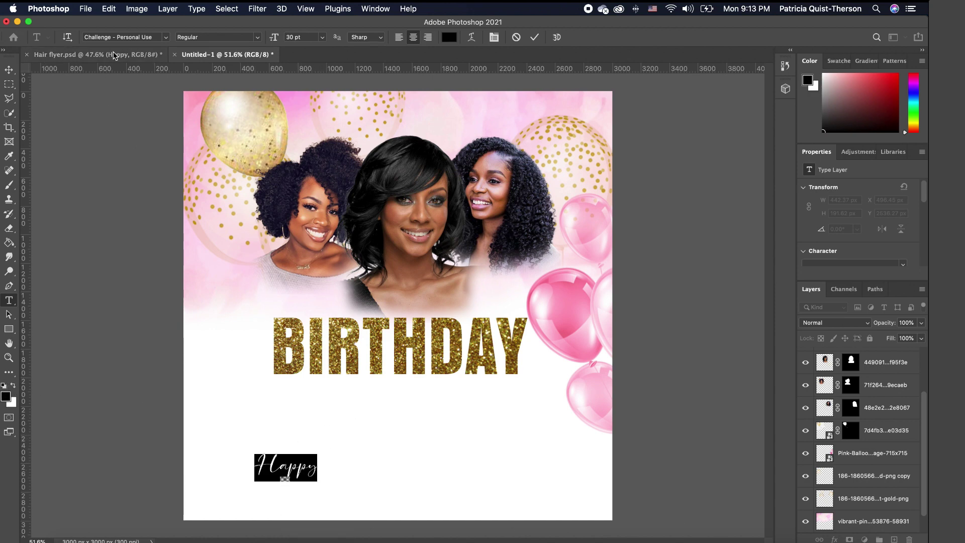
Step: Enlarge the "Happy" text to about 246% and move it above BIRTHDAY, overlapping the bottom of the centre portrait
{"action": "left_click", "coordinate": [9, 70]}
{"action": "left_click_drag", "start_coordinate": [320, 456], "coordinate": [417, 429]}
{"action": "left_click_drag", "start_coordinate": [362, 461], "coordinate": [425, 327]}
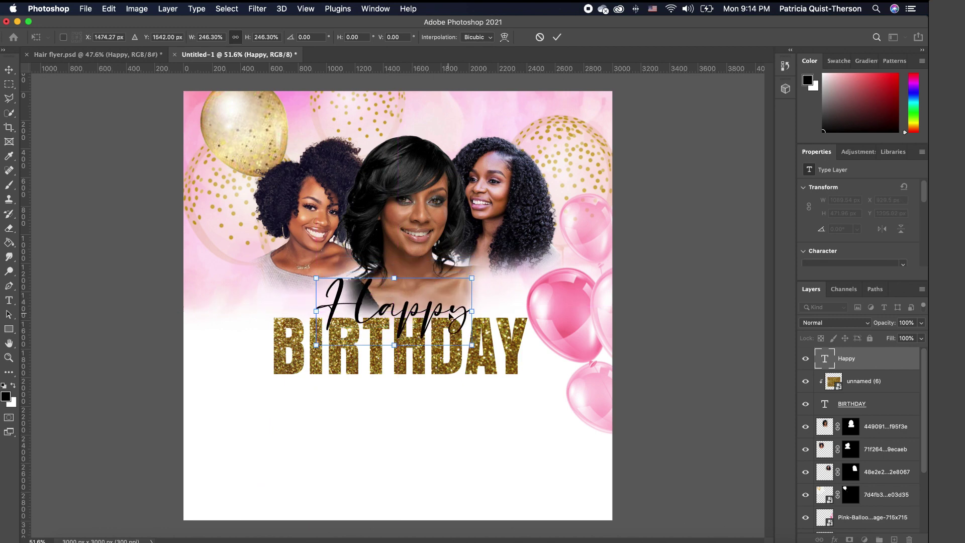
{"action": "key", "text": "Return"}
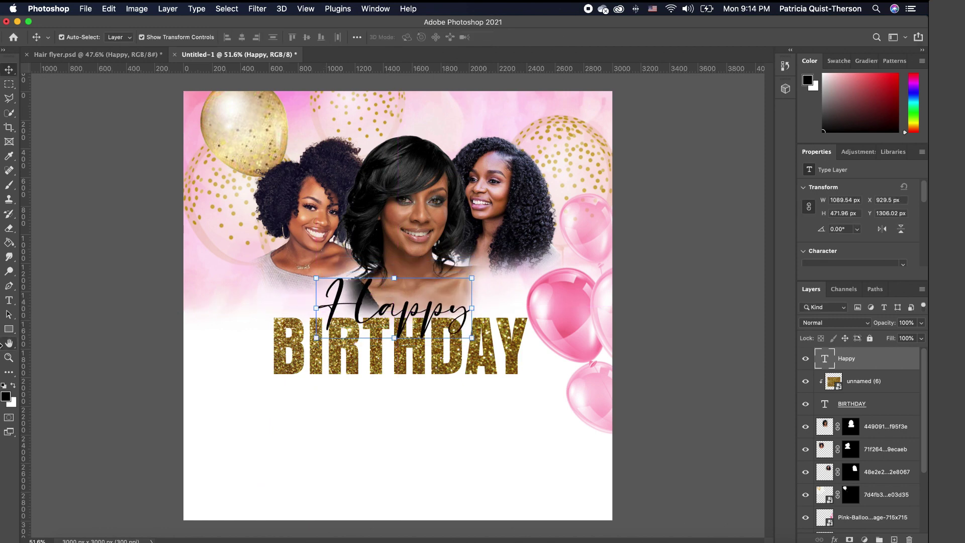
Step: Change the colour of the "Happy" text to white
{"action": "left_click_drag", "start_coordinate": [467, 312], "coordinate": [145, 406]}
{"action": "left_click", "coordinate": [14, 386]}
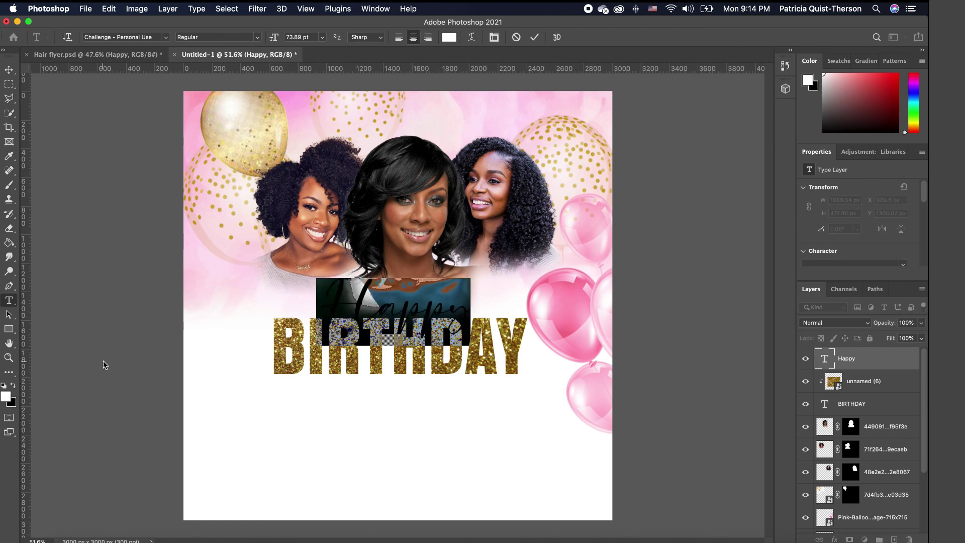
{"action": "key", "text": "Escape"}
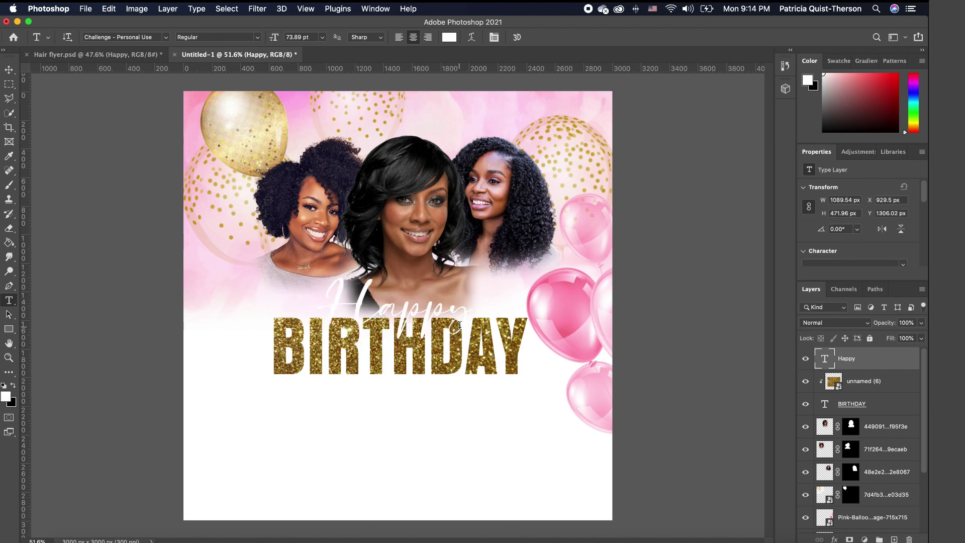
Step: Add an Outer Glow to "Happy" with Pin Light blending, 49% opacity, colour #9c0236, size 24 px and range 38%
{"action": "double_click", "coordinate": [912, 358]}
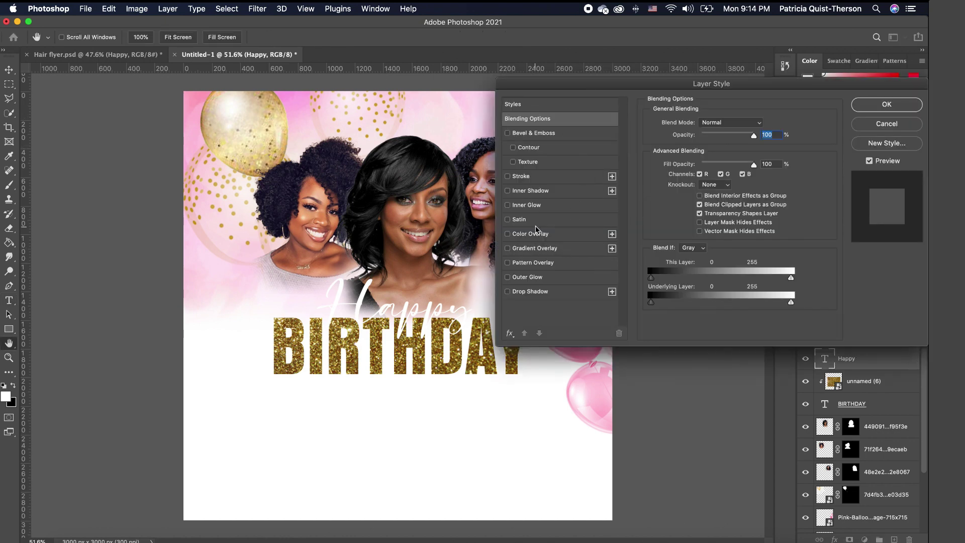
{"action": "left_click", "coordinate": [508, 277]}
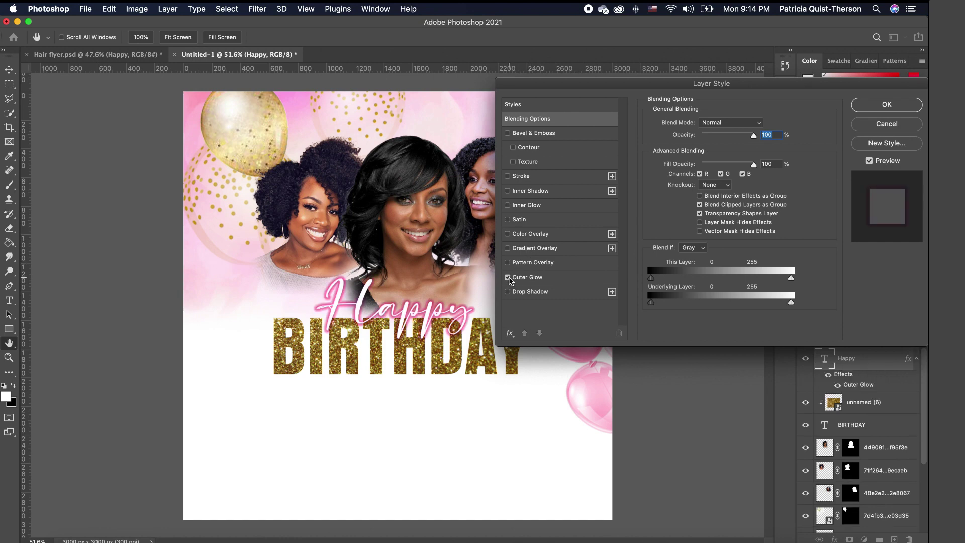
{"action": "left_click", "coordinate": [586, 281]}
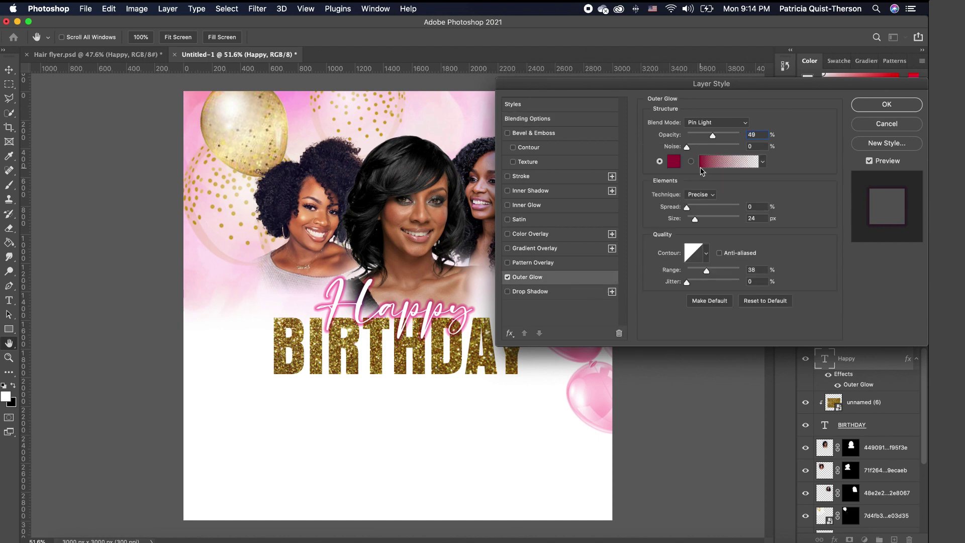
{"action": "left_click", "coordinate": [673, 165]}
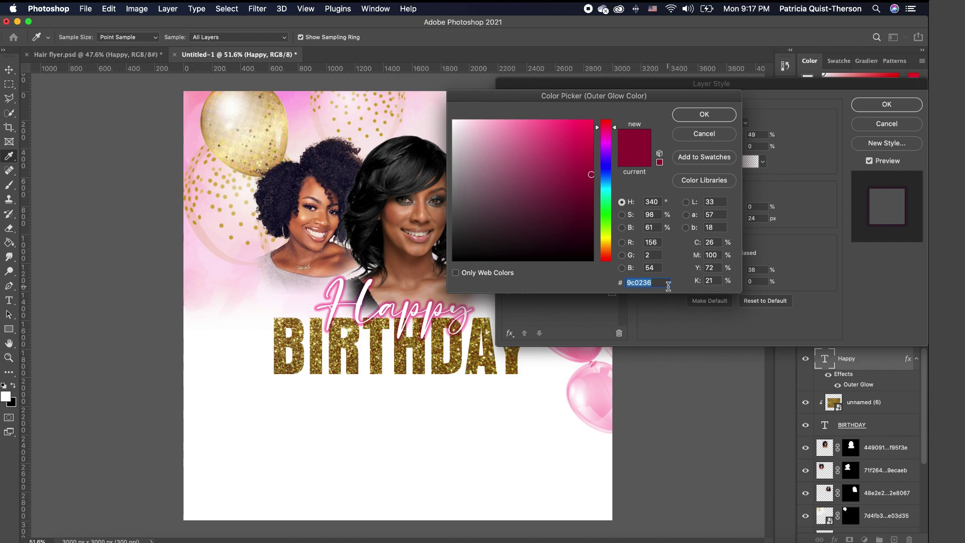
{"action": "left_click", "coordinate": [716, 114]}
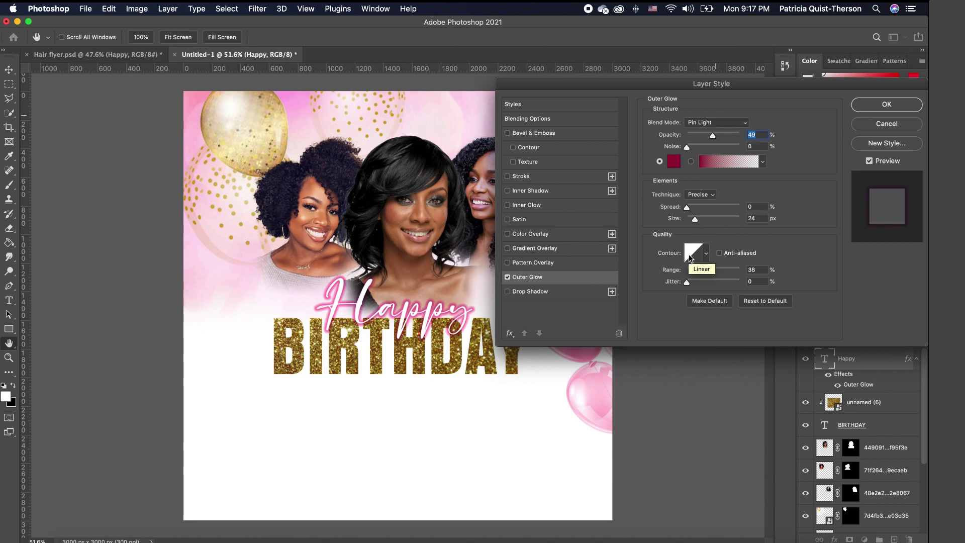
{"action": "left_click", "coordinate": [888, 105]}
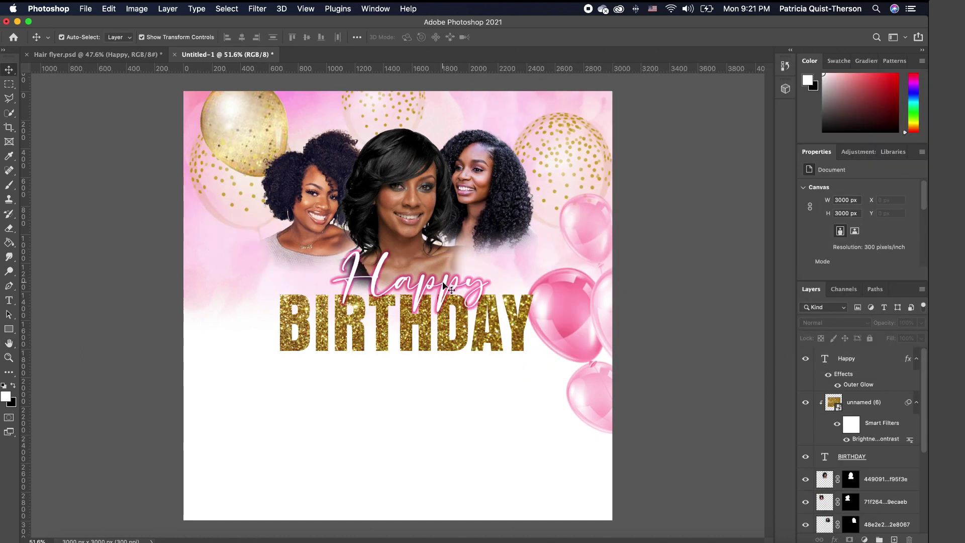
Step: Duplicate the glowing "Happy" text below BIRTHDAY and replace the copy's wording with "to our ceo"
{"action": "left_click", "coordinate": [442, 283]}
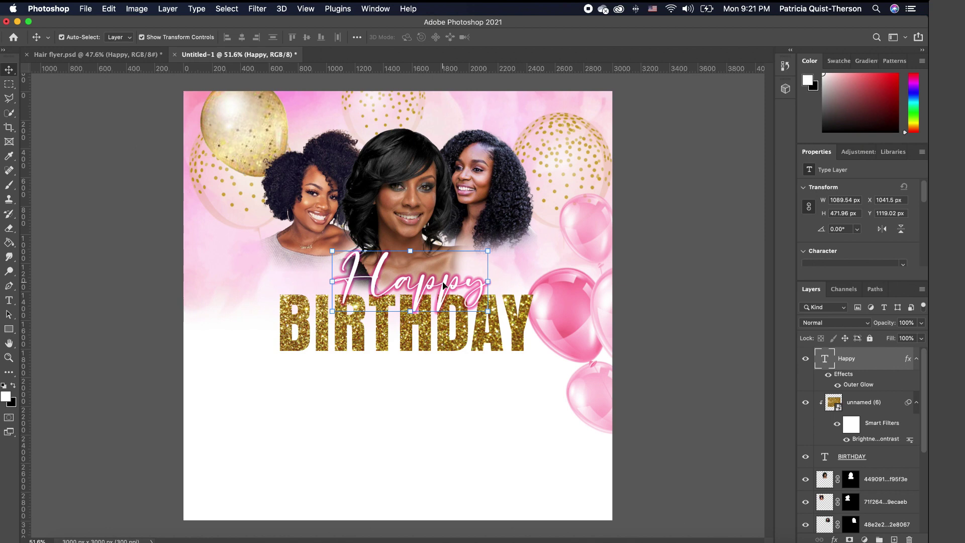
{"action": "key", "text": "super"}
{"action": "left_click_drag", "start_coordinate": [443, 285], "coordinate": [456, 420]}
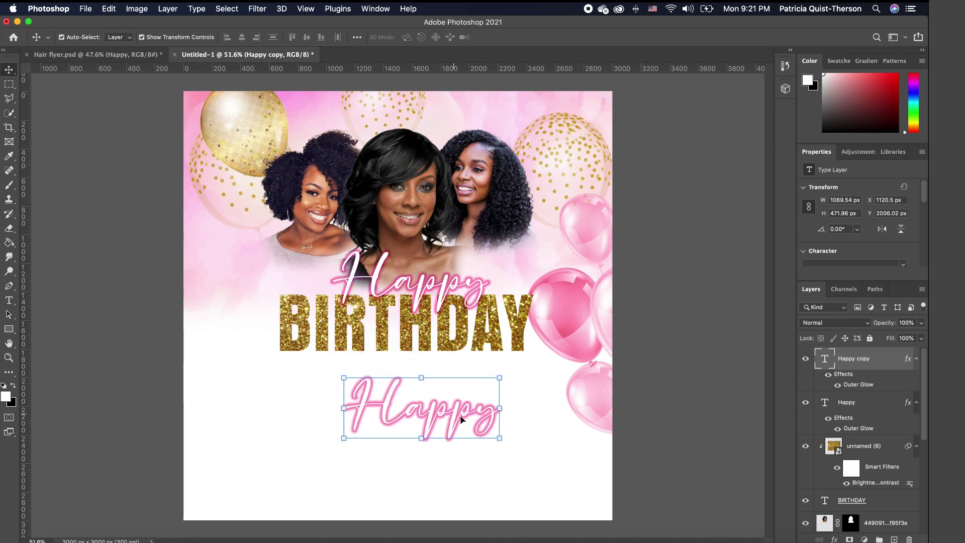
{"action": "double_click", "coordinate": [466, 408]}
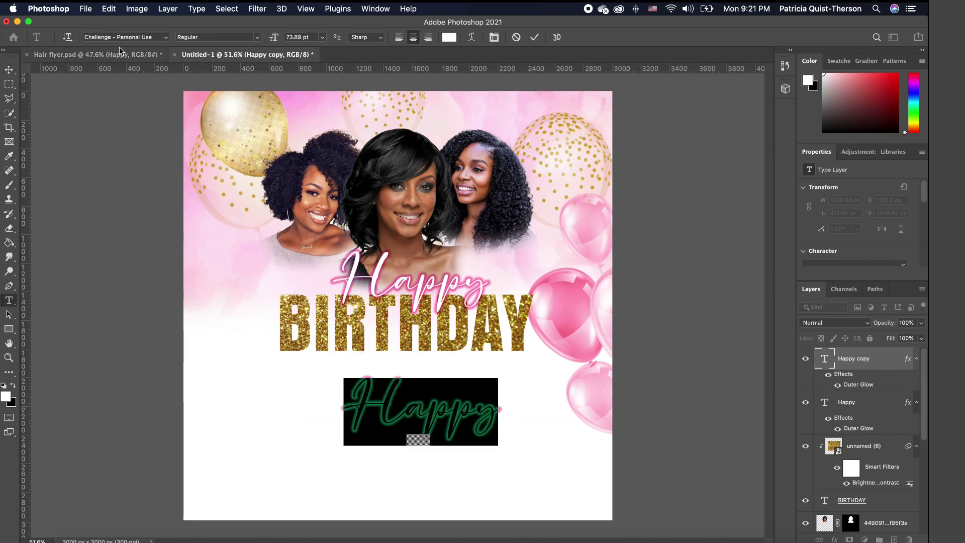
{"action": "left_click", "coordinate": [9, 70]}
{"action": "double_click", "coordinate": [432, 408]}
{"action": "type", "text": "to our ceo"}
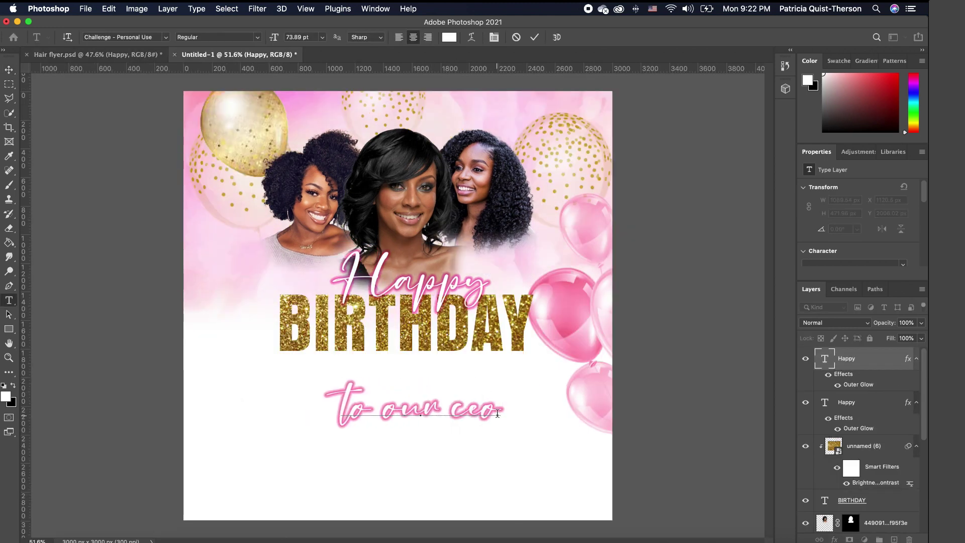
Step: Set the "to our ceo" text in Acumin Pro Regular with All Caps
{"action": "left_click_drag", "start_coordinate": [497, 413], "coordinate": [300, 406]}
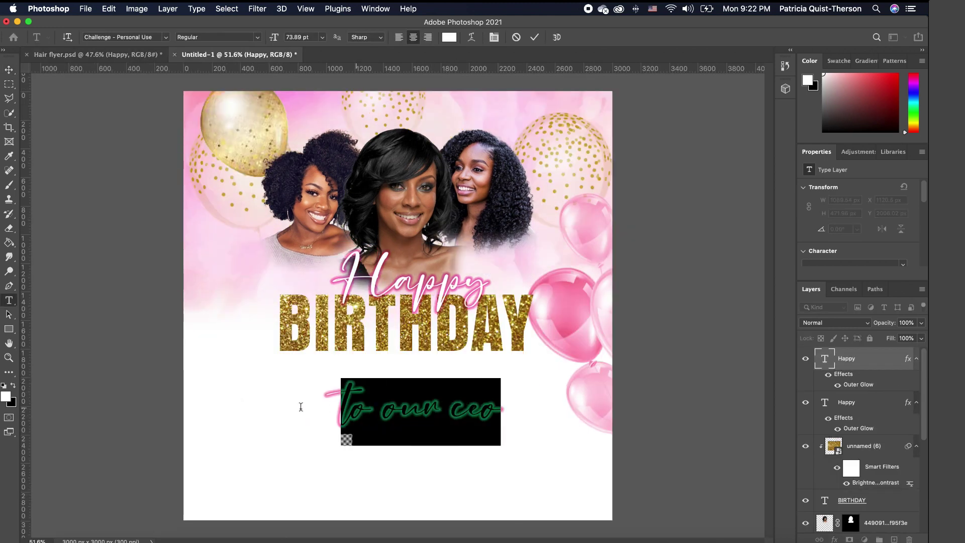
{"action": "left_click", "coordinate": [165, 37]}
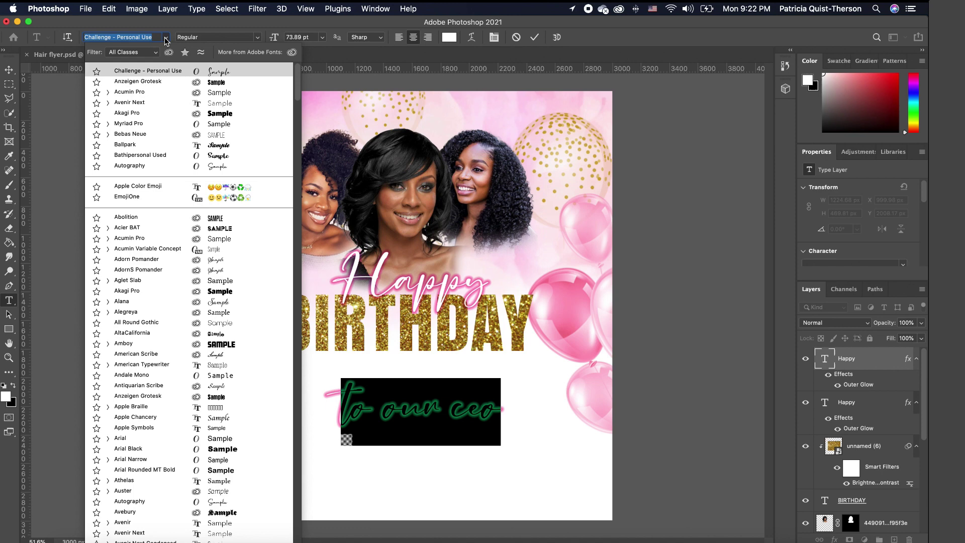
{"action": "left_click", "coordinate": [222, 93]}
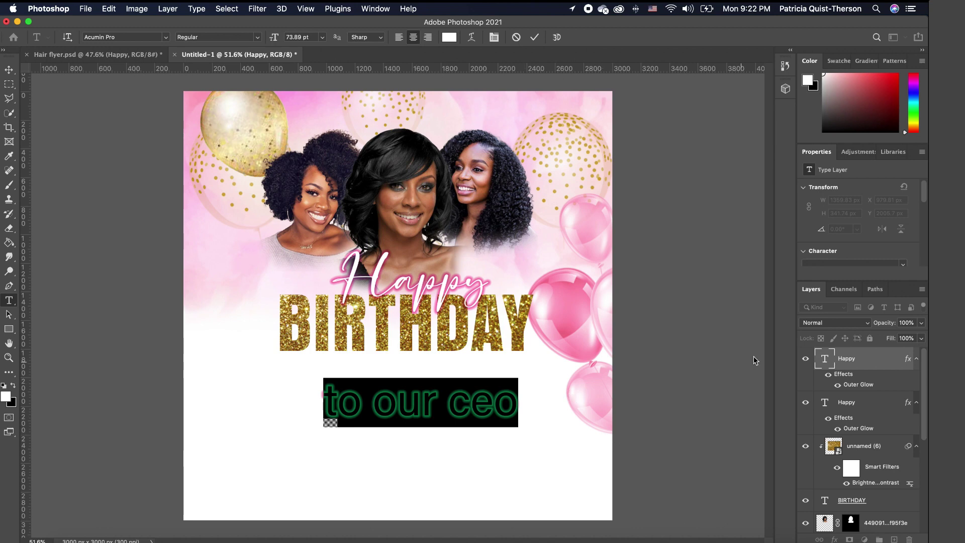
{"action": "left_click_drag", "start_coordinate": [923, 201], "coordinate": [926, 258]}
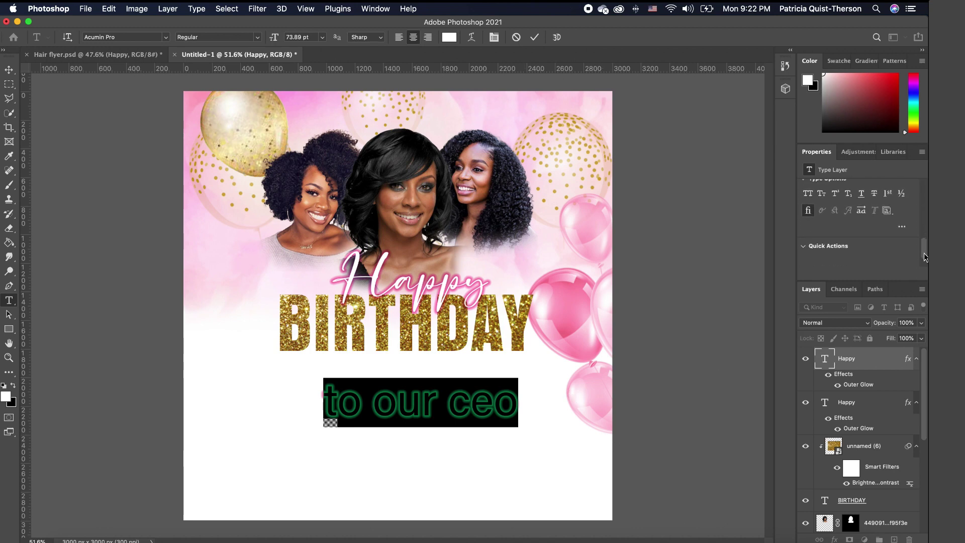
{"action": "left_click", "coordinate": [809, 195]}
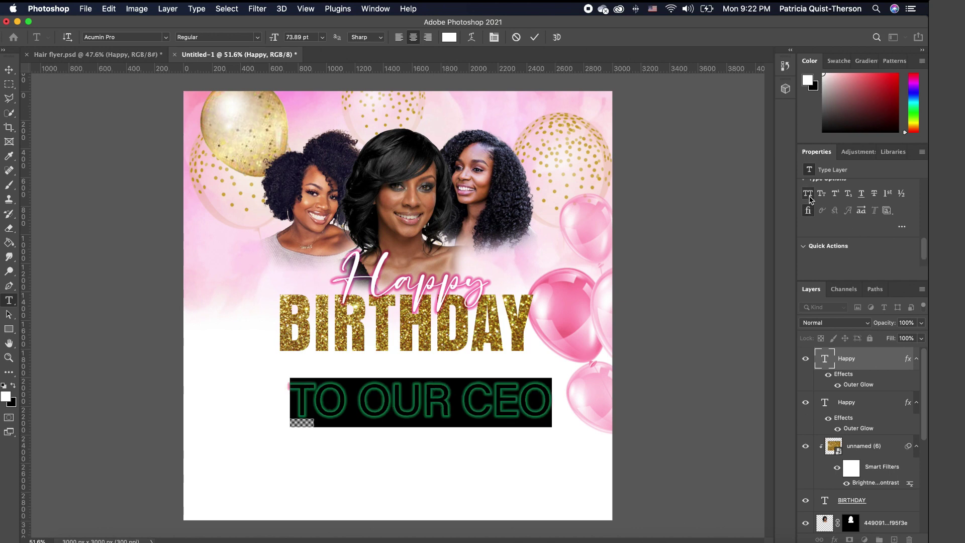
Step: Shrink the "TO OUR CEO" line and centre it directly beneath the BIRTHDAY lettering
{"action": "left_click", "coordinate": [9, 69]}
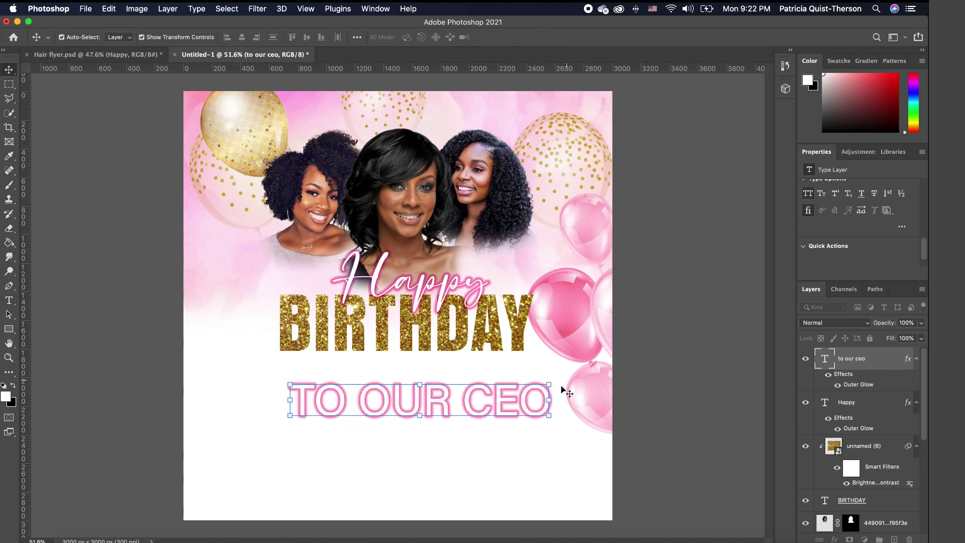
{"action": "left_click_drag", "start_coordinate": [546, 383], "coordinate": [479, 380]}
{"action": "key", "text": "Return"}
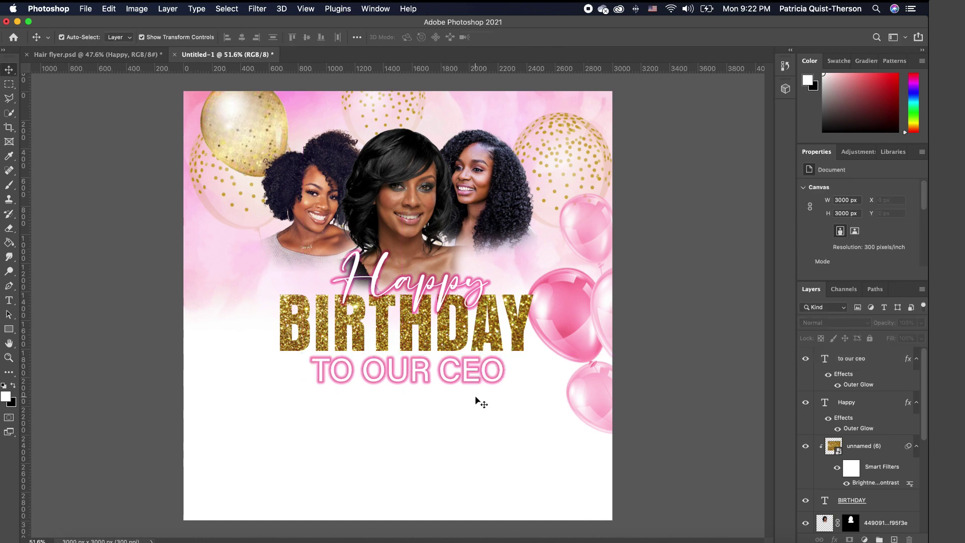
Step: Place the gold balloon image unnamed (2).png from the Flyer 28 folder over the pink balloons
{"action": "left_click", "coordinate": [131, 58]}
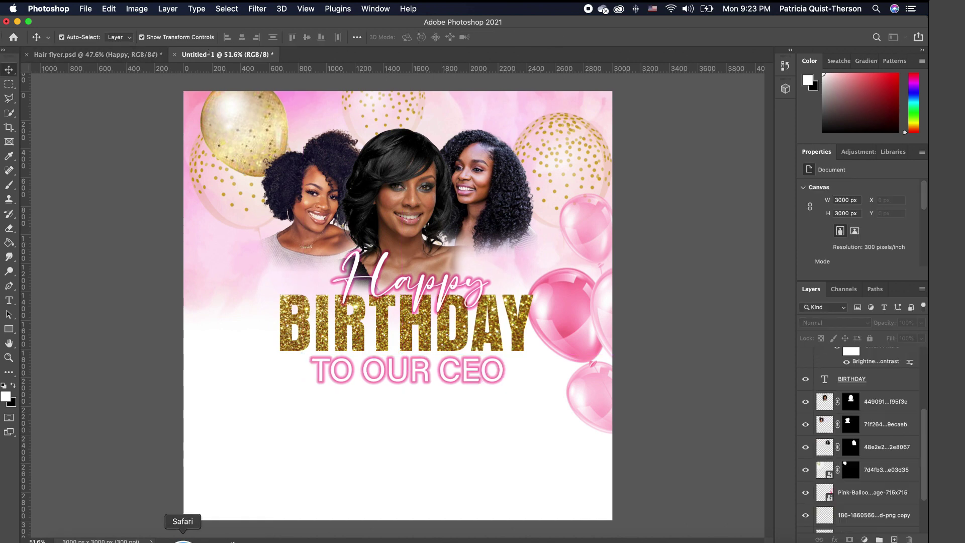
{"action": "left_click", "coordinate": [86, 540]}
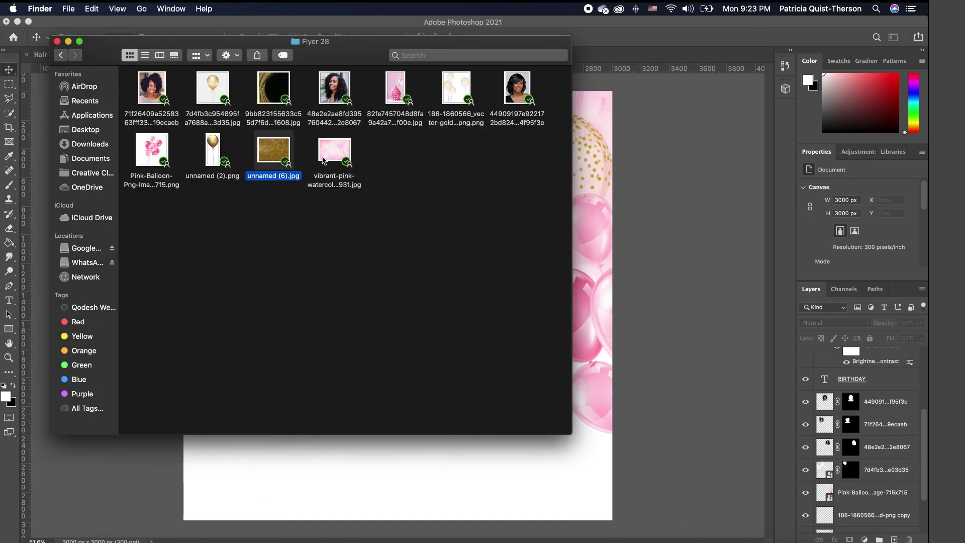
{"action": "left_click_drag", "start_coordinate": [221, 147], "coordinate": [533, 470]}
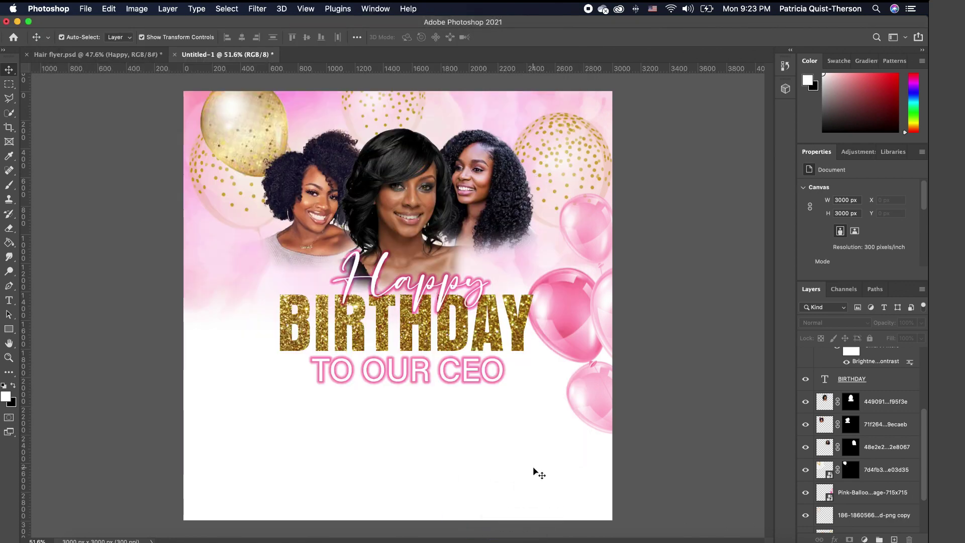
{"action": "left_click_drag", "start_coordinate": [392, 212], "coordinate": [526, 242]}
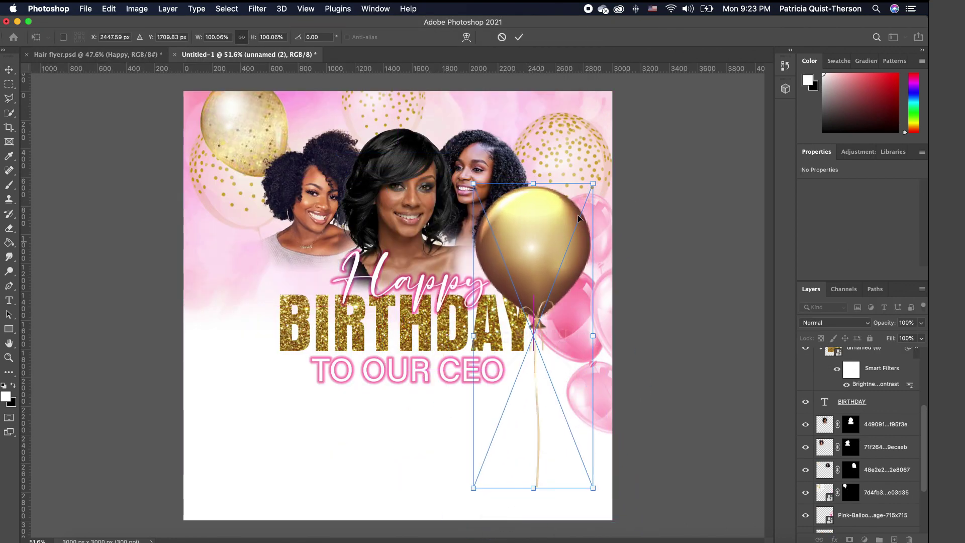
Step: Scale the gold balloon to 64.27%, rotate it -22.65° and position it partly off the canvas's right edge between the lower pink balloons
{"action": "left_click_drag", "start_coordinate": [595, 182], "coordinate": [542, 272]}
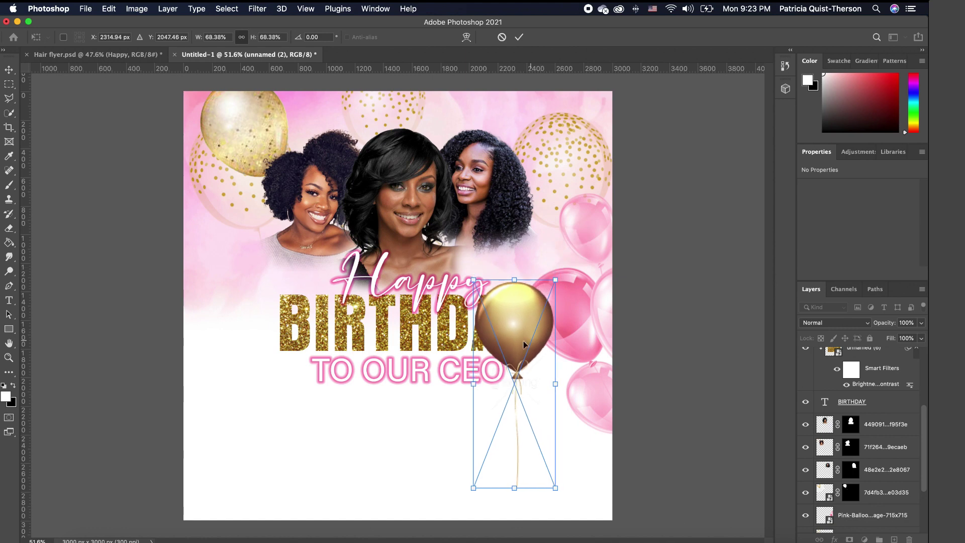
{"action": "left_click_drag", "start_coordinate": [523, 341], "coordinate": [644, 344]}
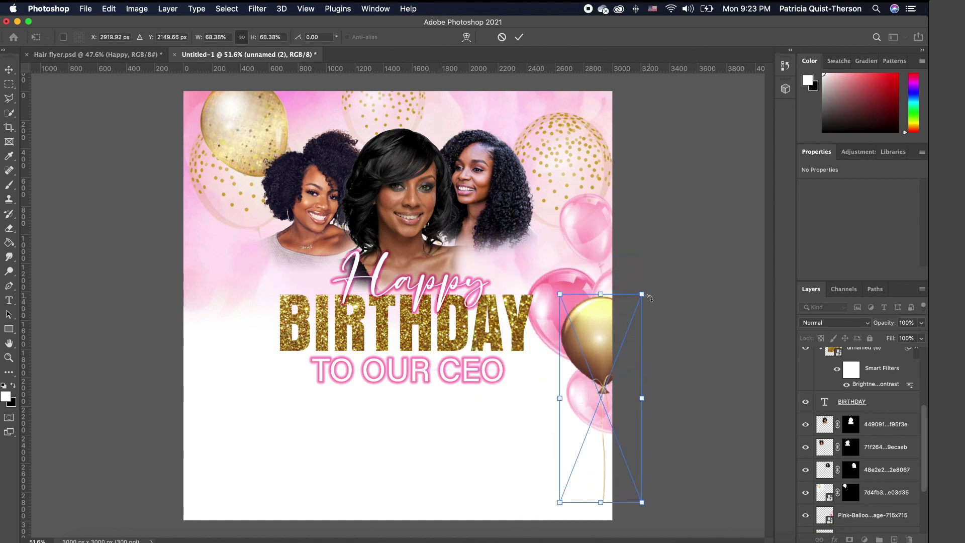
{"action": "left_click_drag", "start_coordinate": [644, 295], "coordinate": [636, 306]}
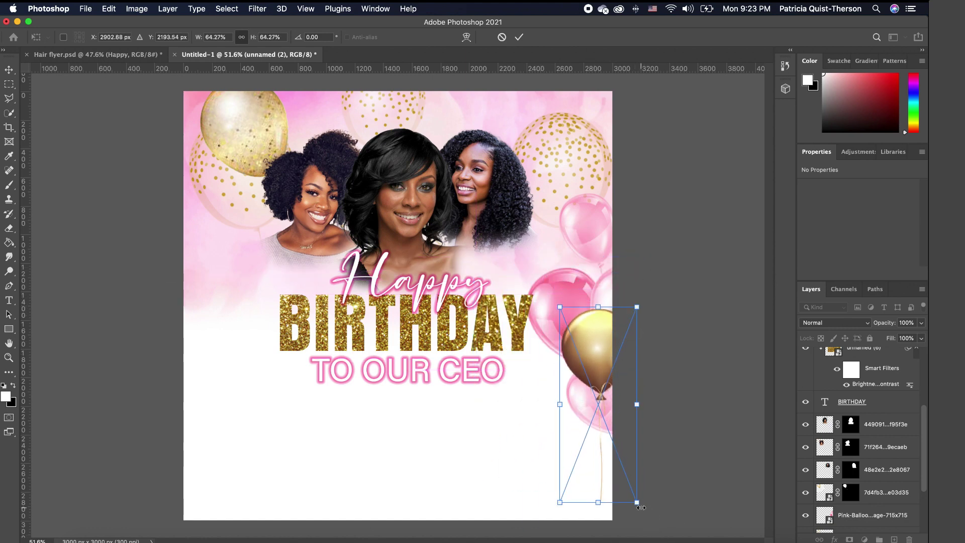
{"action": "left_click_drag", "start_coordinate": [640, 508], "coordinate": [670, 478]}
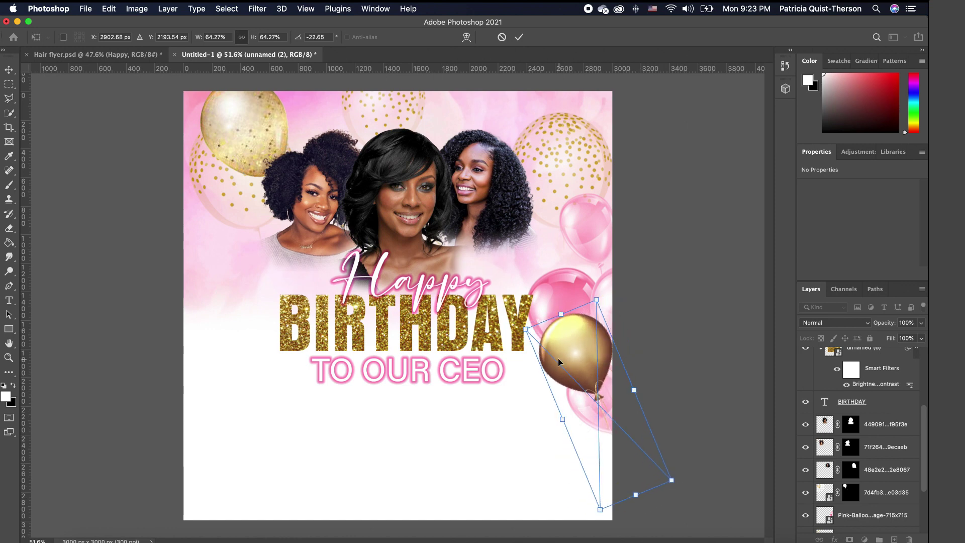
{"action": "left_click_drag", "start_coordinate": [582, 354], "coordinate": [604, 358]}
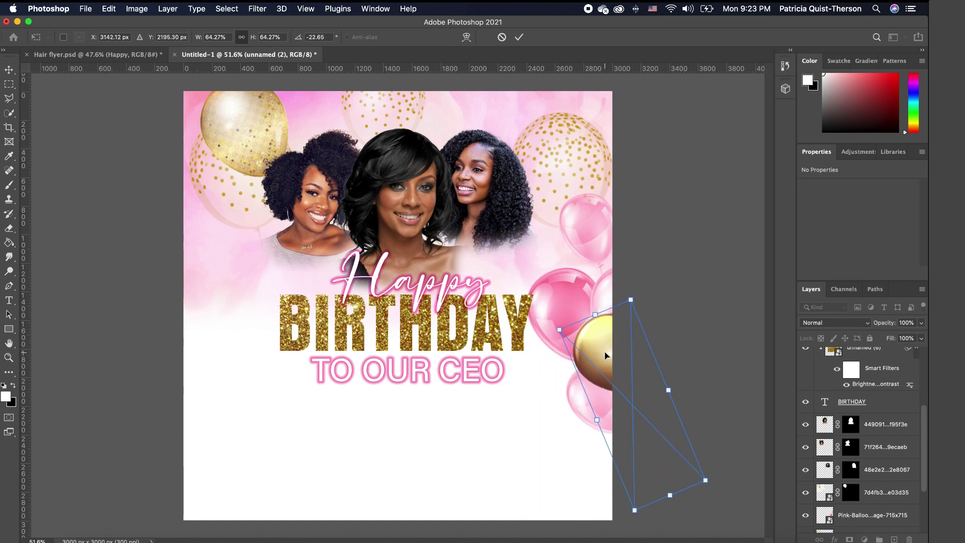
{"action": "key", "text": "Return"}
{"action": "left_click", "coordinate": [696, 258]}
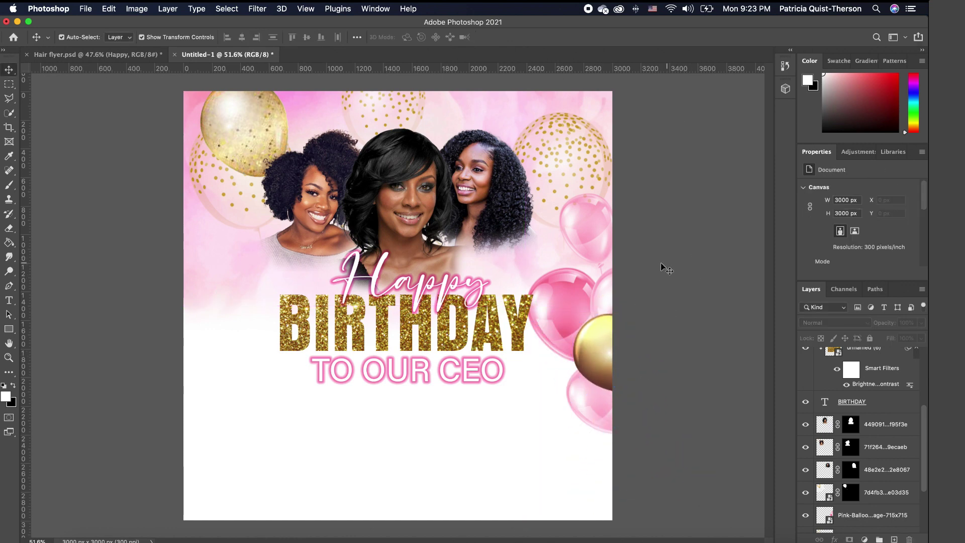
Step: Place the pink cupcake image with the sparkler from the Flyer 28 folder at full canvas height
{"action": "left_click", "coordinate": [92, 533]}
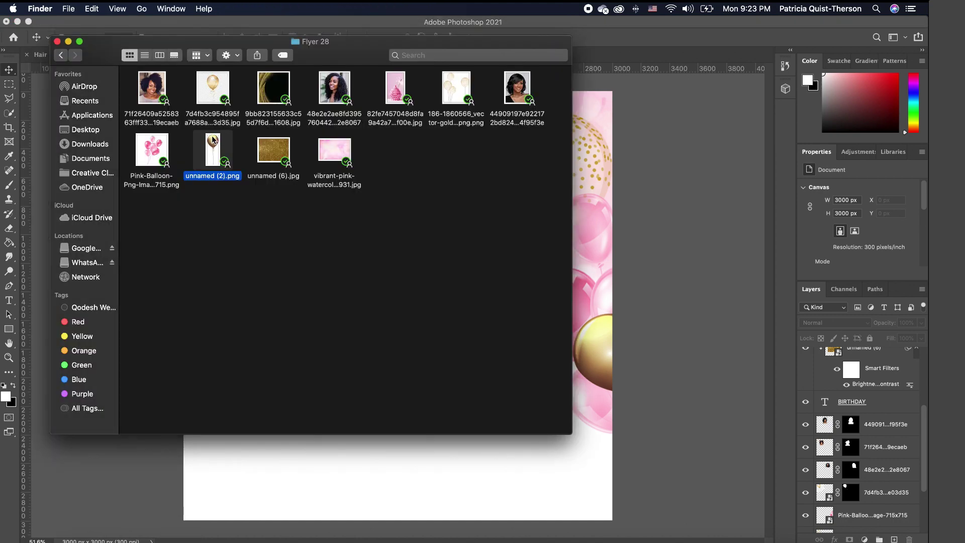
{"action": "left_click_drag", "start_coordinate": [396, 87], "coordinate": [459, 466]}
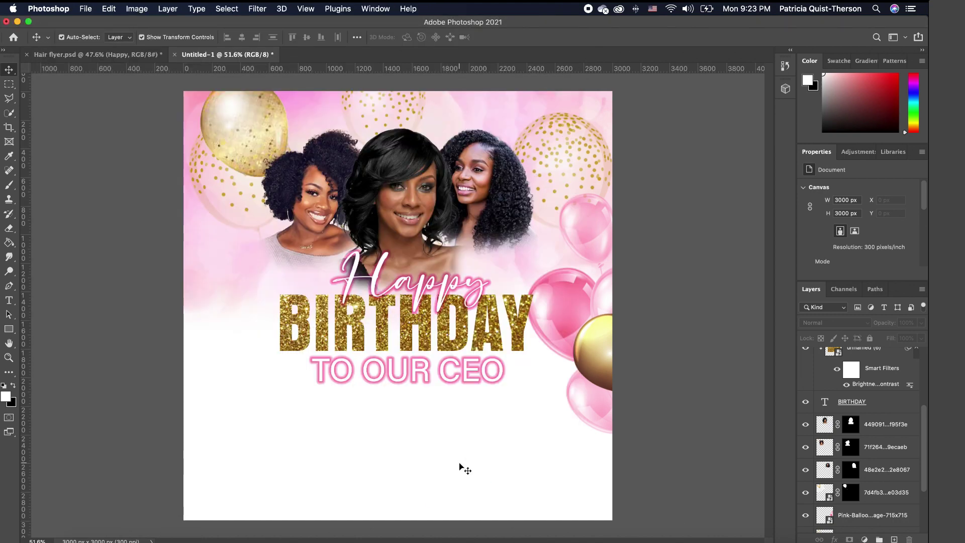
{"action": "key", "text": "Return"}
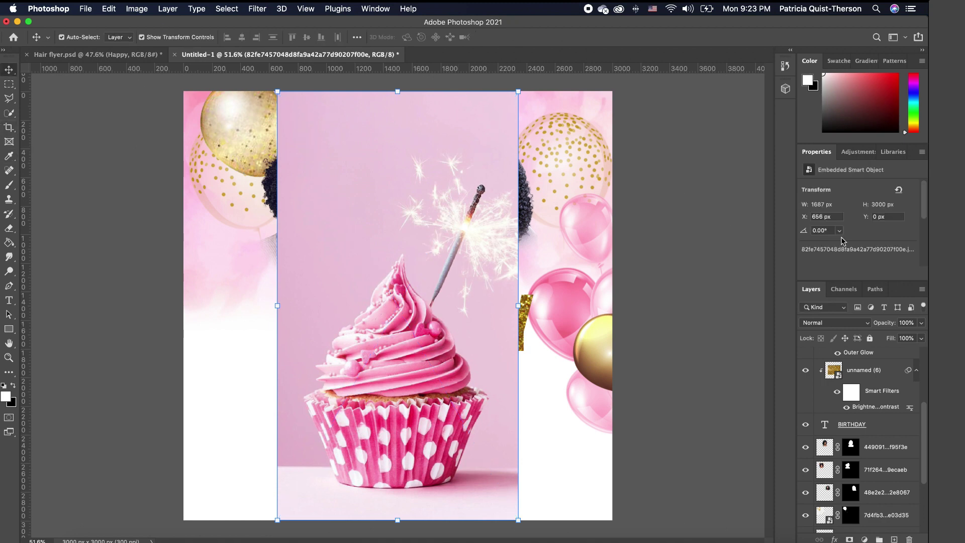
{"action": "left_click_drag", "start_coordinate": [924, 212], "coordinate": [924, 250]}
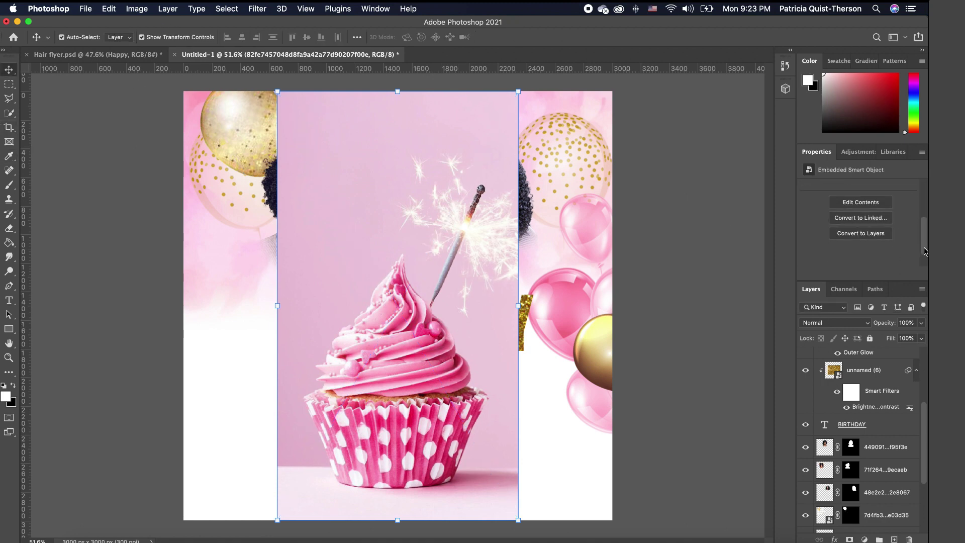
Step: Convert the cupcake smart object to layers, retaining its transforms, and remove the pink background around the cupcake
{"action": "left_click", "coordinate": [873, 236]}
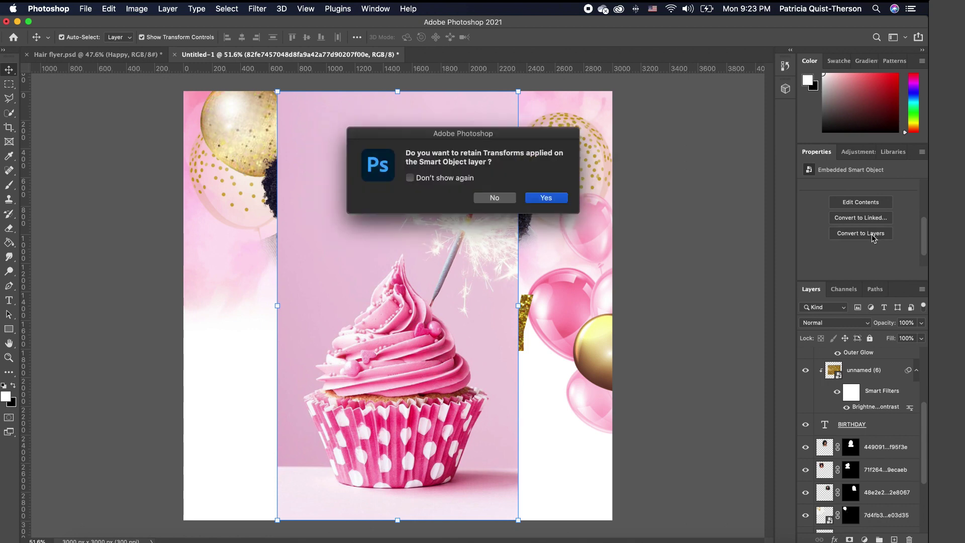
{"action": "left_click", "coordinate": [562, 200]}
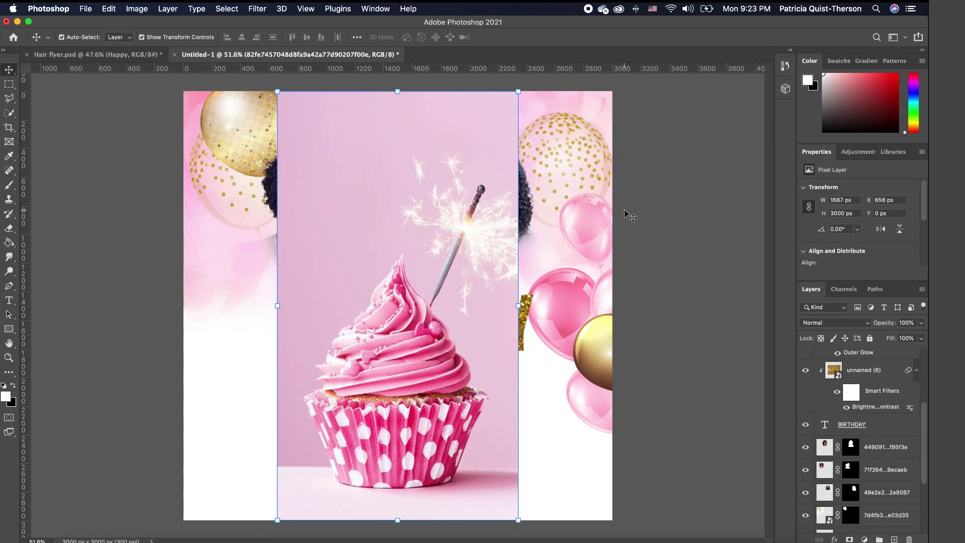
{"action": "left_click_drag", "start_coordinate": [927, 206], "coordinate": [925, 250]}
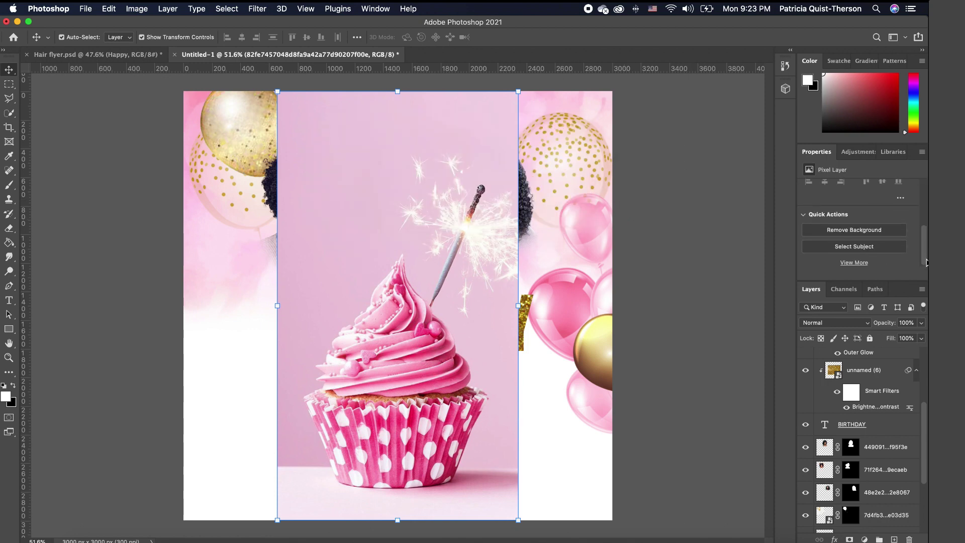
{"action": "left_click", "coordinate": [872, 234]}
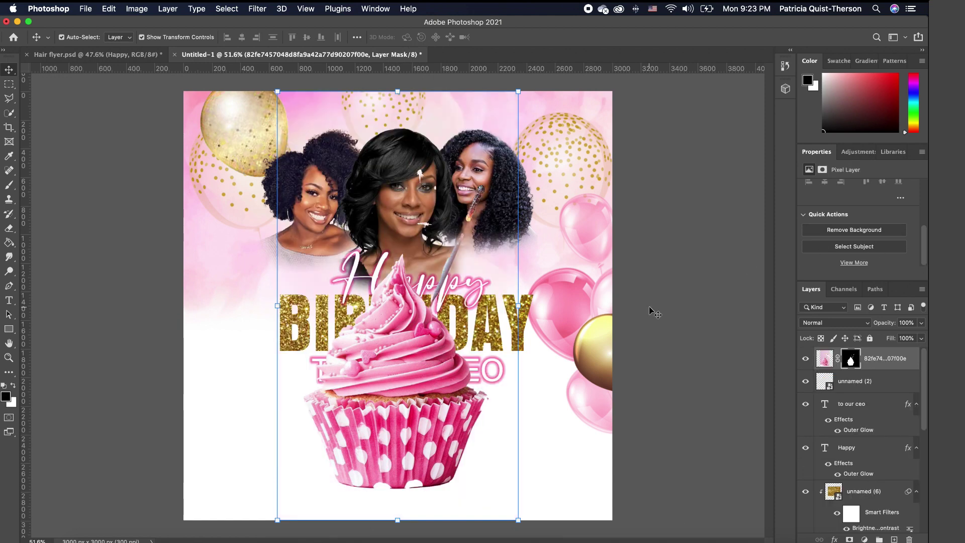
Step: Scale the cupcake to 57.38% and position it in the flyer's lower-right corner, partly off the canvas
{"action": "left_click_drag", "start_coordinate": [413, 440], "coordinate": [568, 527]}
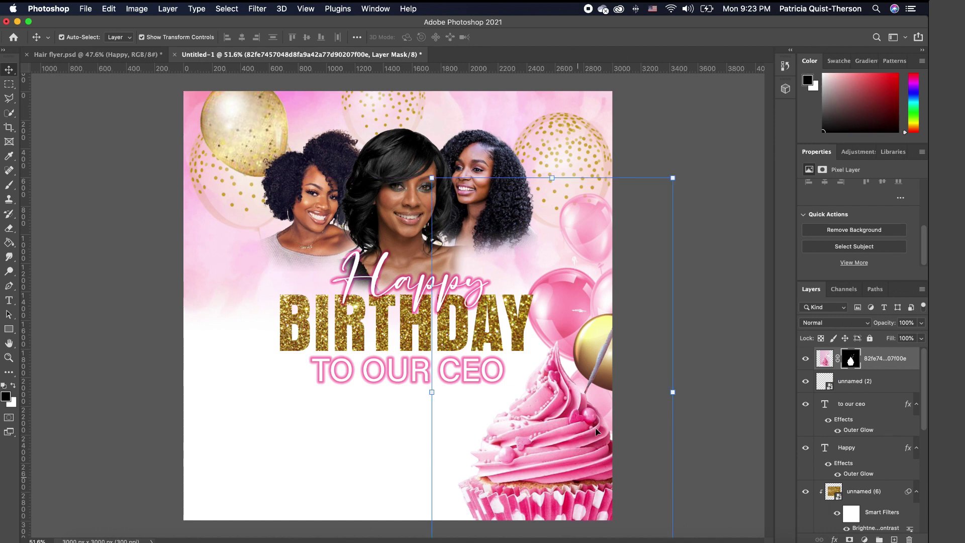
{"action": "left_click_drag", "start_coordinate": [673, 179], "coordinate": [570, 361]}
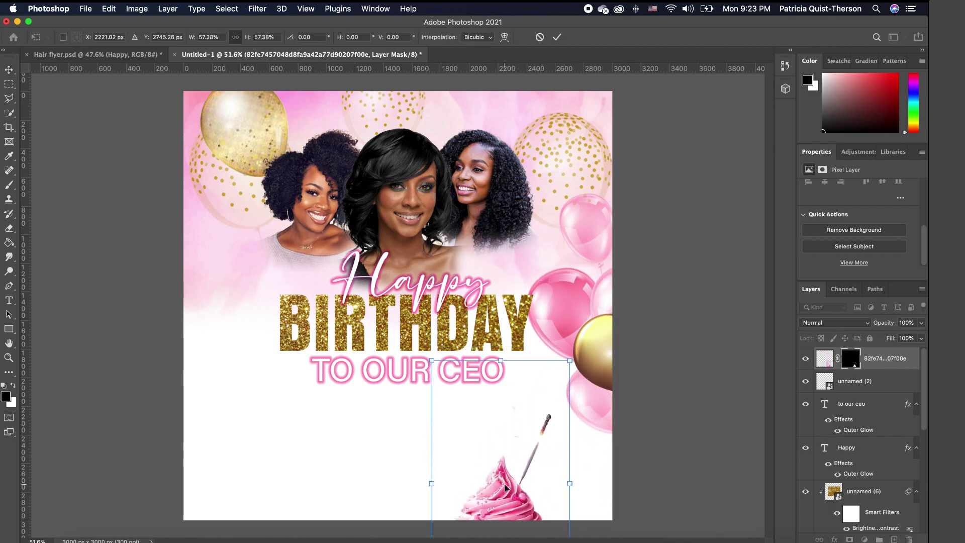
{"action": "left_click_drag", "start_coordinate": [505, 486], "coordinate": [595, 443]}
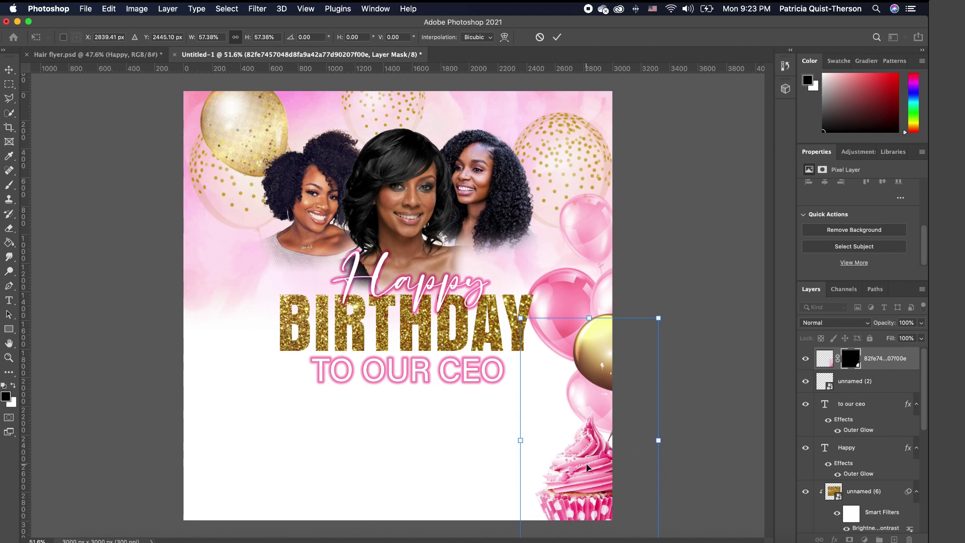
{"action": "key", "text": "Return"}
Step: Flip the cupcake horizontally so its sparkler leans inward, and nudge it slightly upward in the corner
{"action": "left_click", "coordinate": [107, 9]}
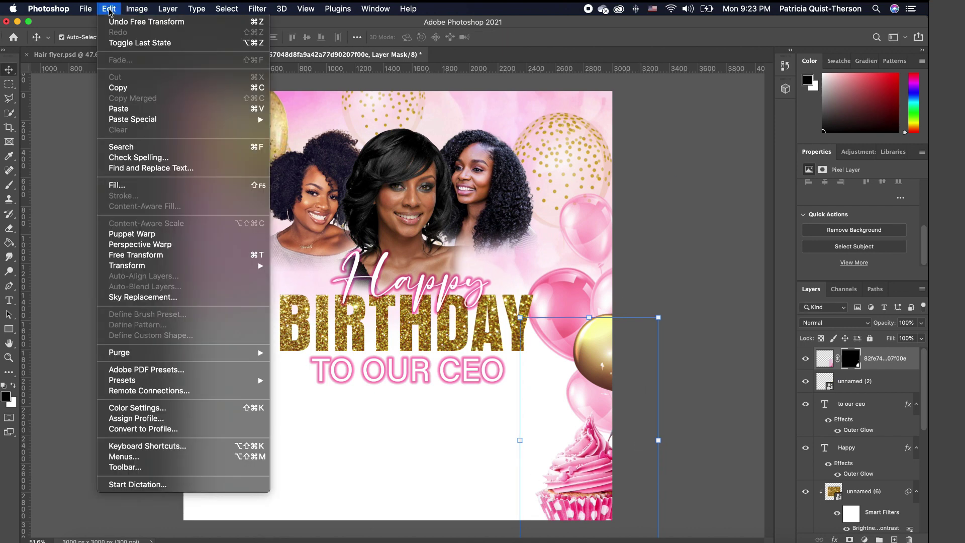
{"action": "mouse_move", "coordinate": [171, 266]}
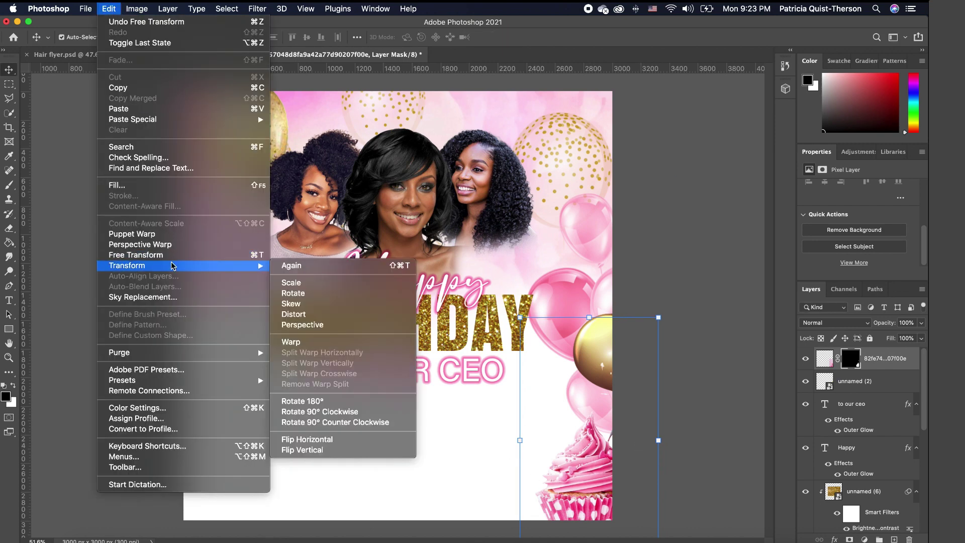
{"action": "left_click", "coordinate": [327, 440]}
{"action": "left_click_drag", "start_coordinate": [594, 495], "coordinate": [594, 488]}
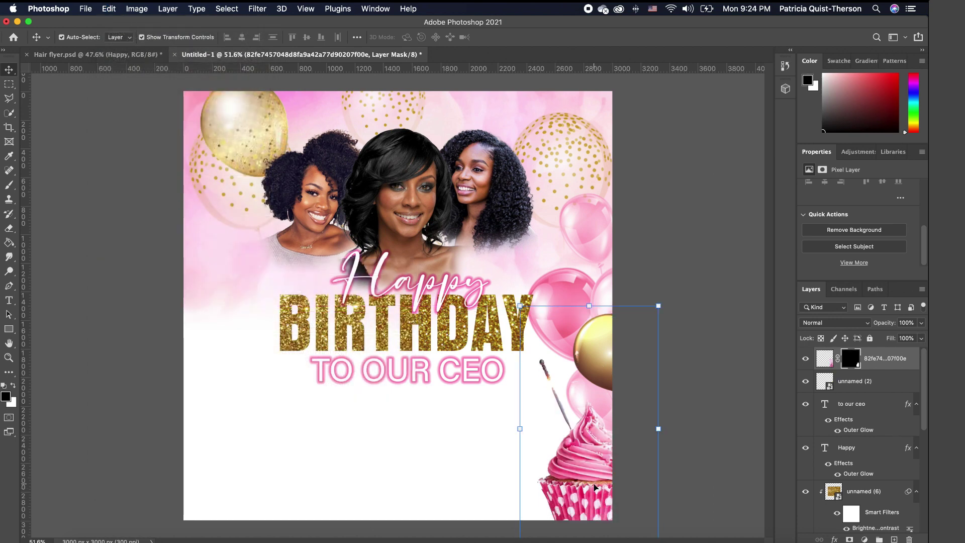
{"action": "left_click", "coordinate": [643, 224]}
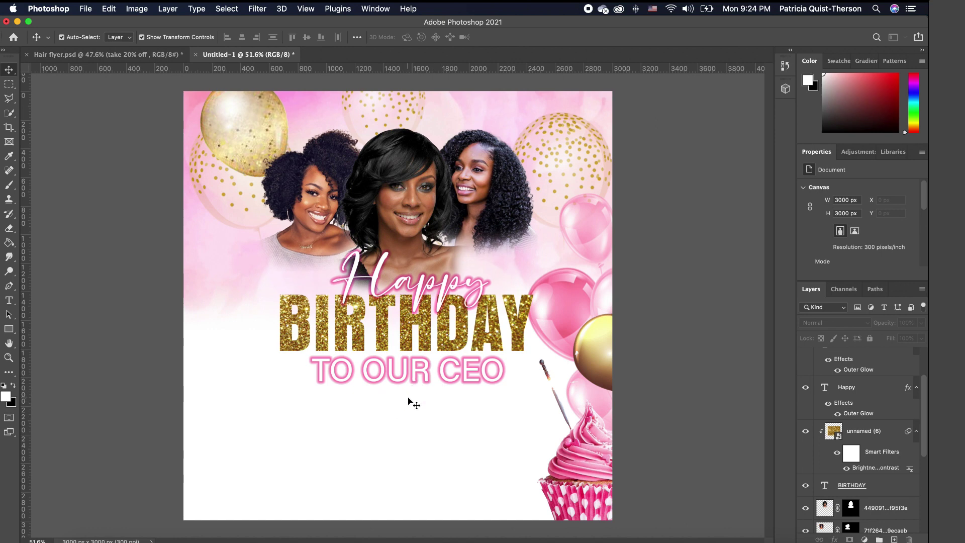
Step: Add a black "BLESSED BEAUTY SALON" text line in the blank area beneath "TO OUR CEO"
{"action": "left_click", "coordinate": [9, 300]}
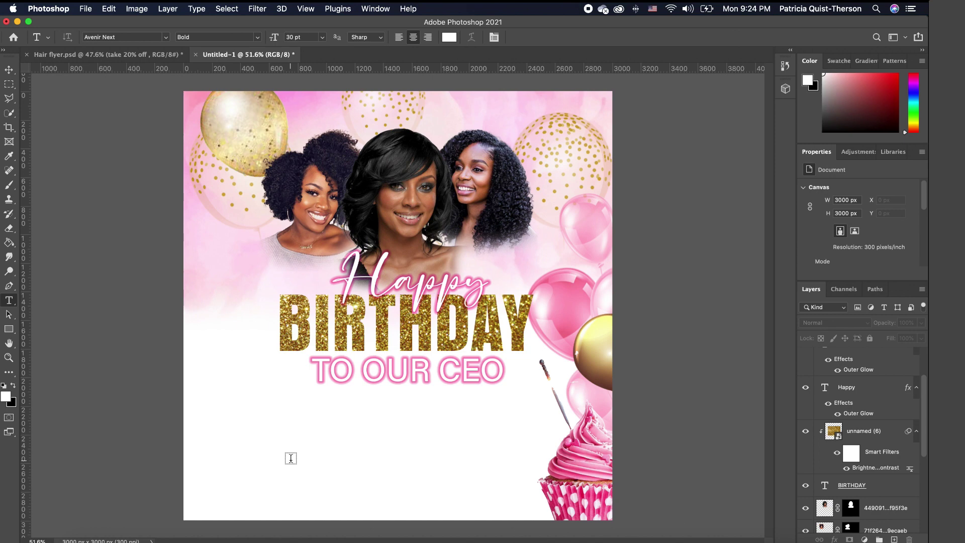
{"action": "left_click", "coordinate": [290, 458]}
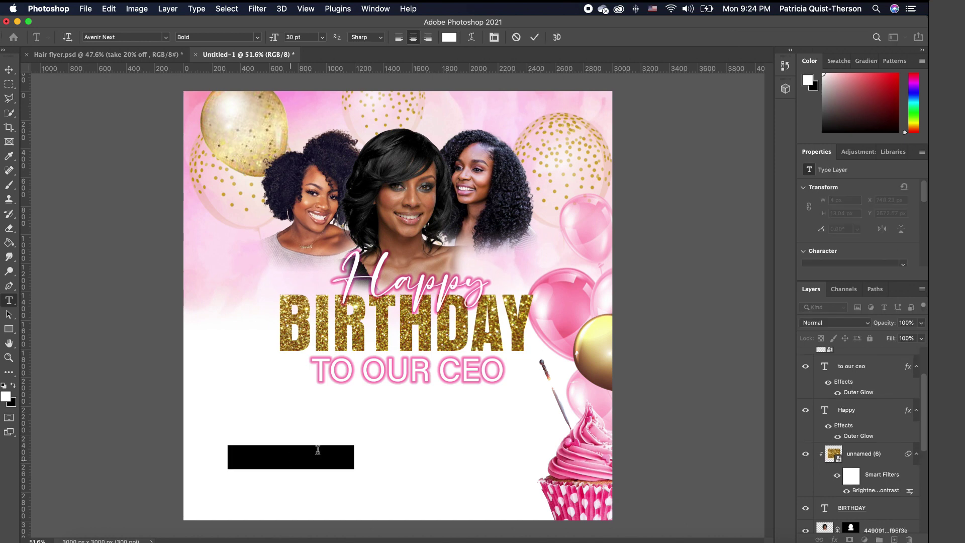
{"action": "left_click", "coordinate": [5, 384]}
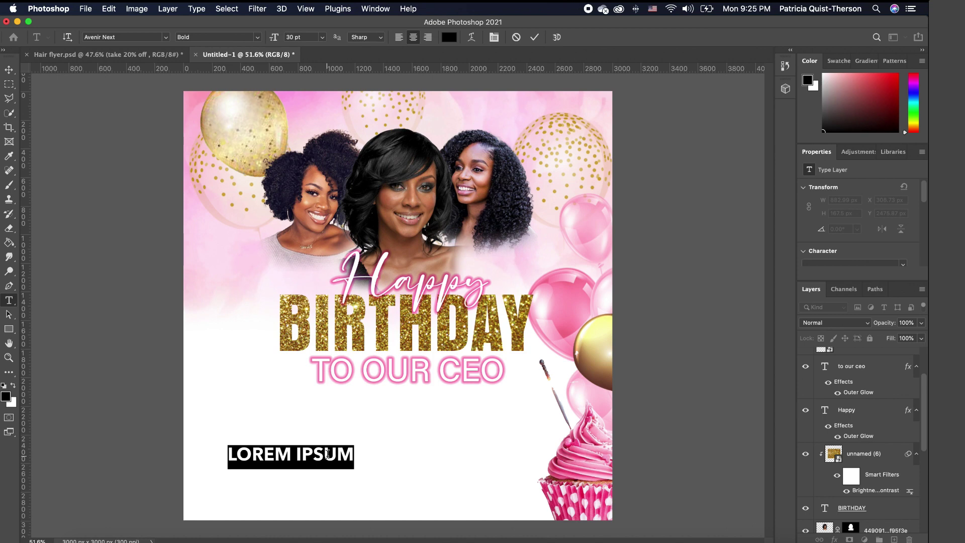
{"action": "type", "text": "BLESSED BE"}
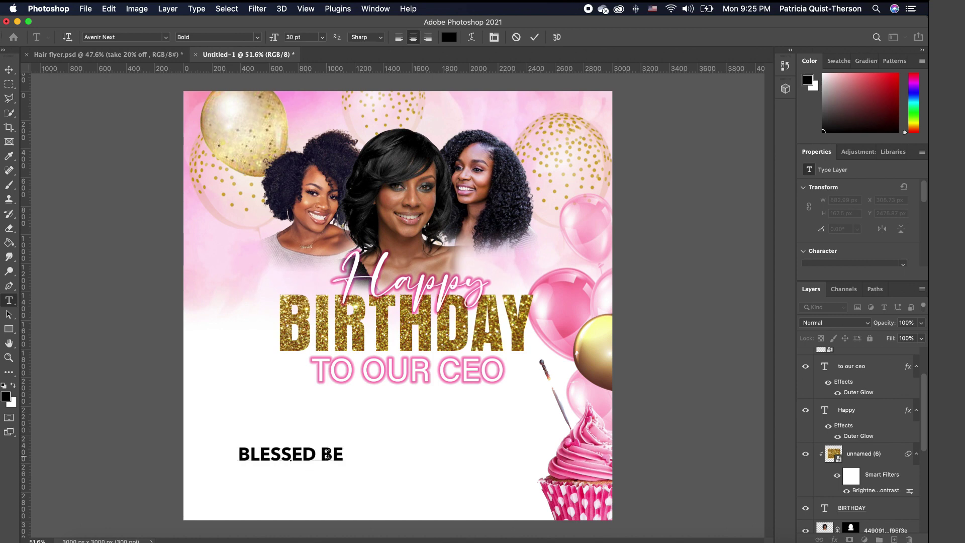
{"action": "type", "text": "AUTY SALON"}
Step: Set the whole salon name text to the Medium weight of Avenir Next
{"action": "key", "text": "super+a"}
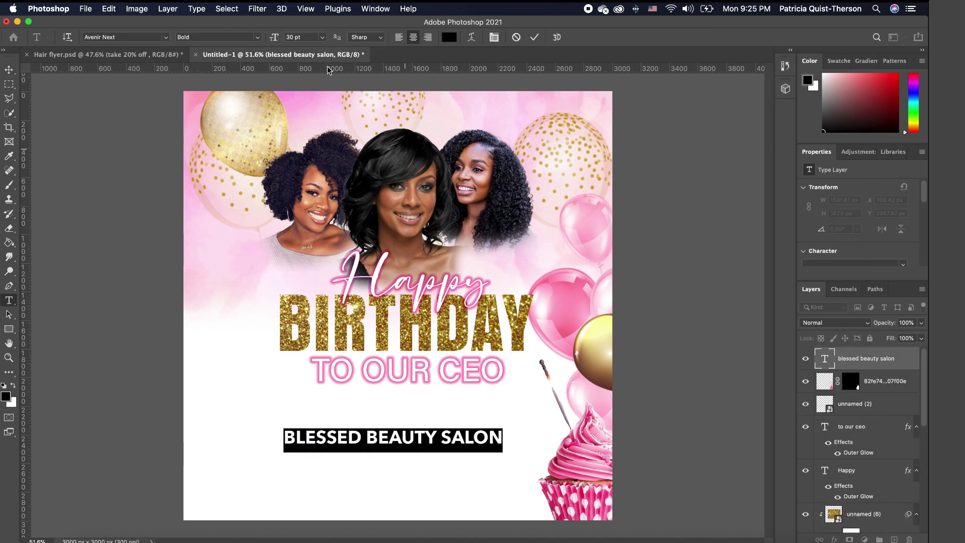
{"action": "left_click", "coordinate": [216, 36]}
{"action": "left_click", "coordinate": [226, 51]}
{"action": "left_click", "coordinate": [216, 37]}
{"action": "left_click", "coordinate": [226, 69]}
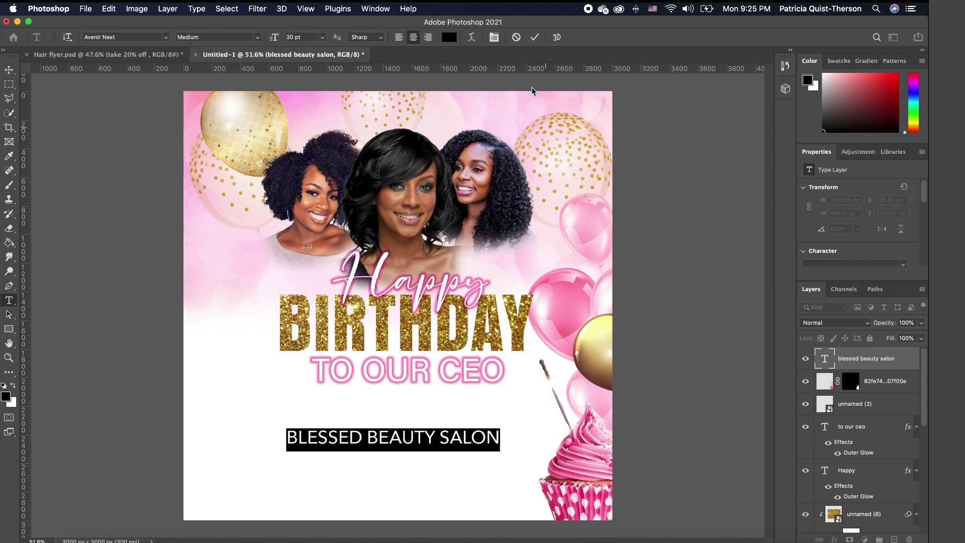
Step: Scale the salon name to 48.79% and centre it beneath the "TO OUR CEO" line
{"action": "left_click", "coordinate": [8, 68]}
{"action": "left_click_drag", "start_coordinate": [498, 431], "coordinate": [442, 438]}
{"action": "double_click", "coordinate": [441, 438]}
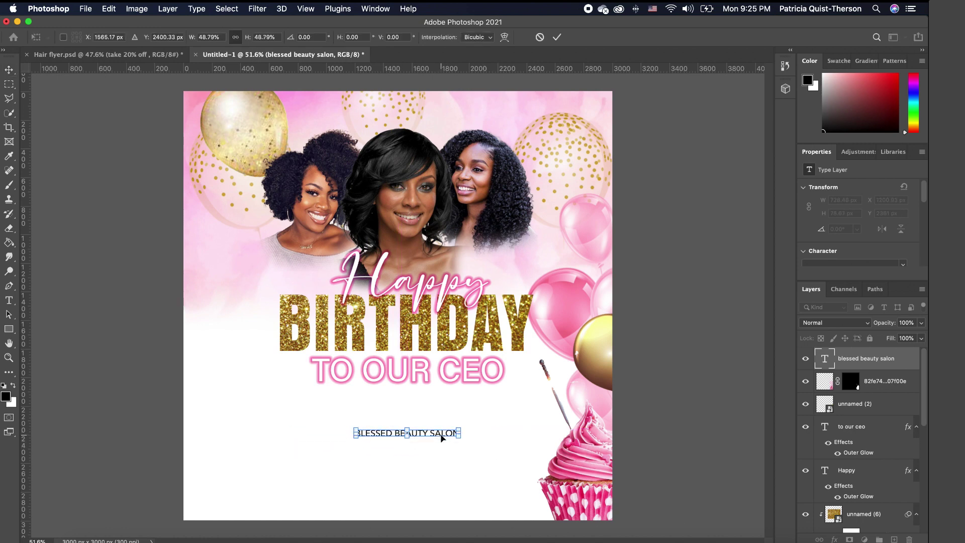
Step: Recolour the "BLESSED BEAUTY SALON" text deep crimson pink, starting from a pink sampled off the cupcake wrapper
{"action": "double_click", "coordinate": [441, 435]}
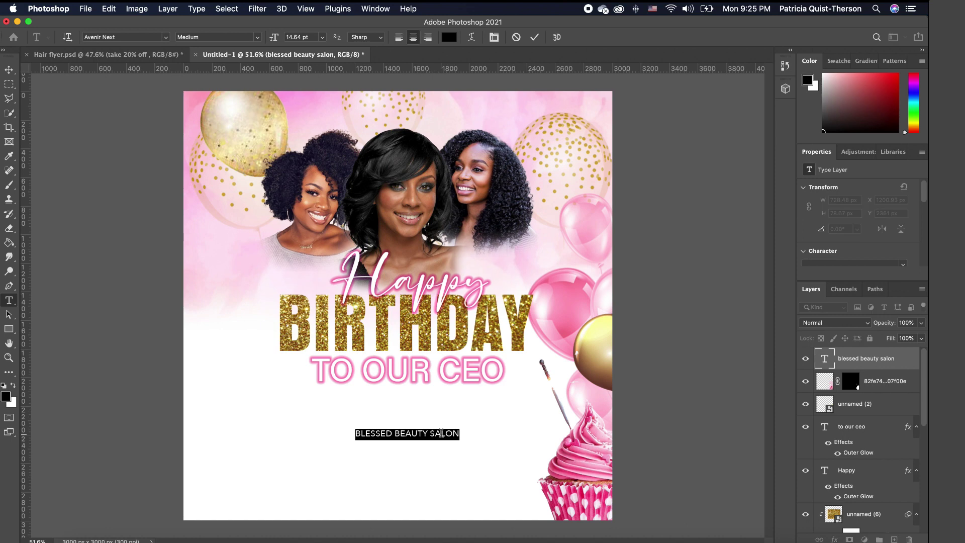
{"action": "left_click", "coordinate": [7, 397]}
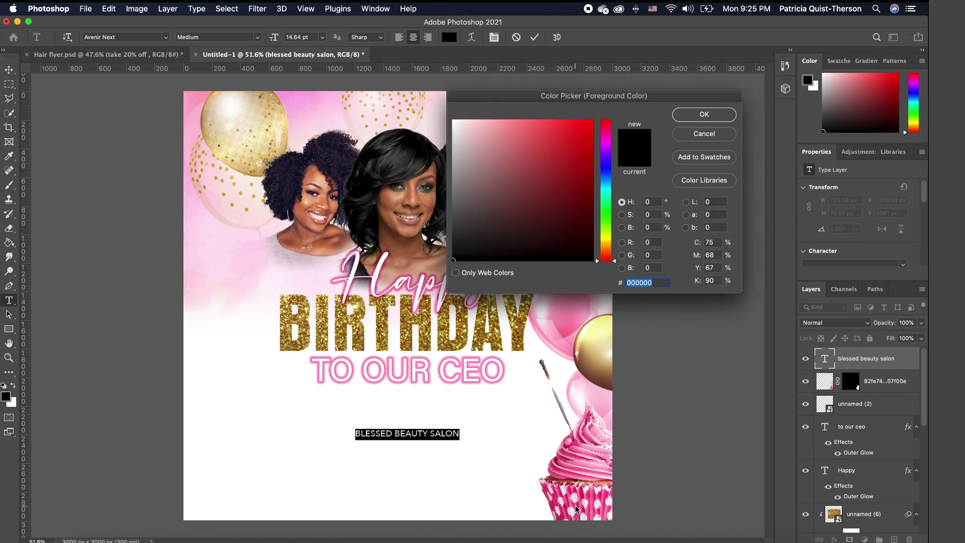
{"action": "left_click", "coordinate": [576, 508]}
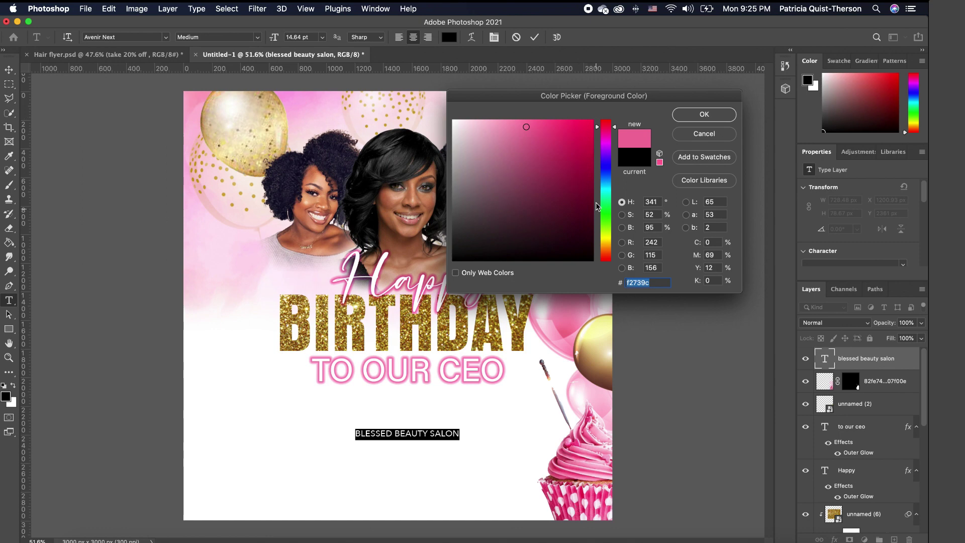
{"action": "left_click", "coordinate": [562, 483]}
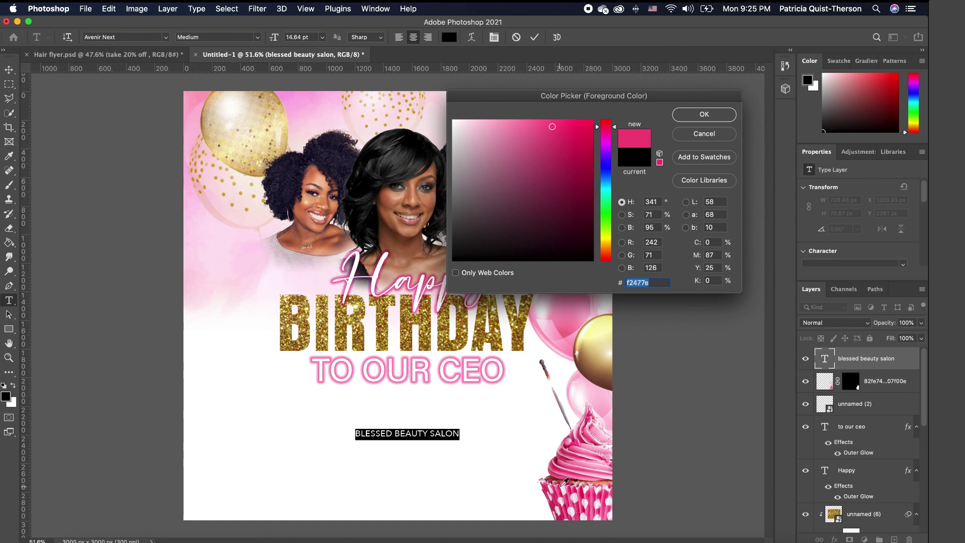
{"action": "left_click_drag", "start_coordinate": [587, 145], "coordinate": [592, 146]}
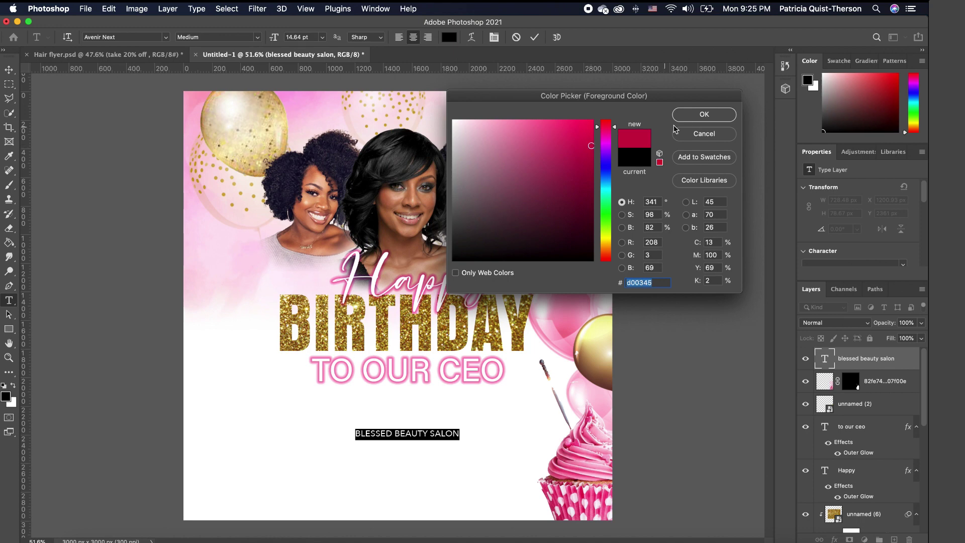
{"action": "left_click", "coordinate": [588, 136]}
{"action": "left_click", "coordinate": [577, 144]}
{"action": "left_click", "coordinate": [718, 113]}
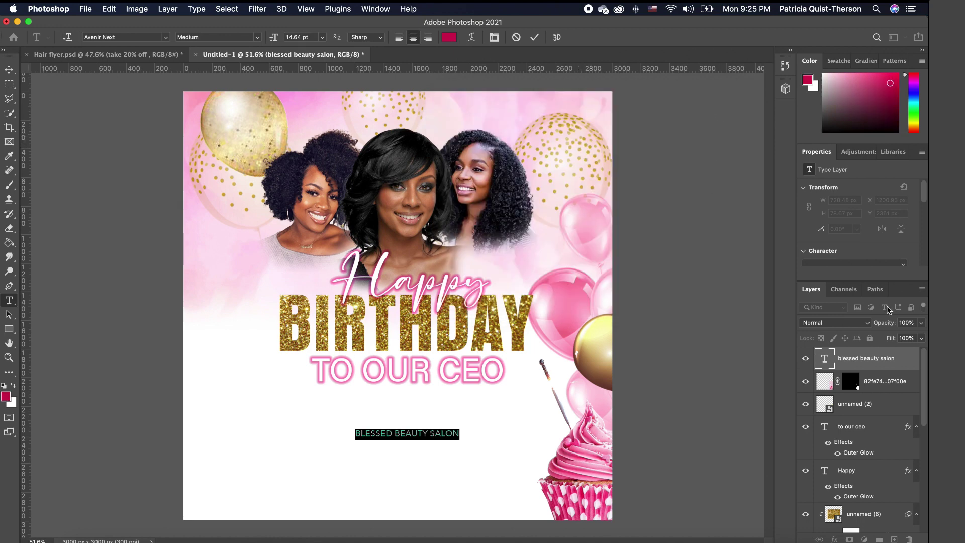
Step: Set the tracking of the "BLESSED BEAUTY SALON" text to 700
{"action": "left_click", "coordinate": [10, 71]}
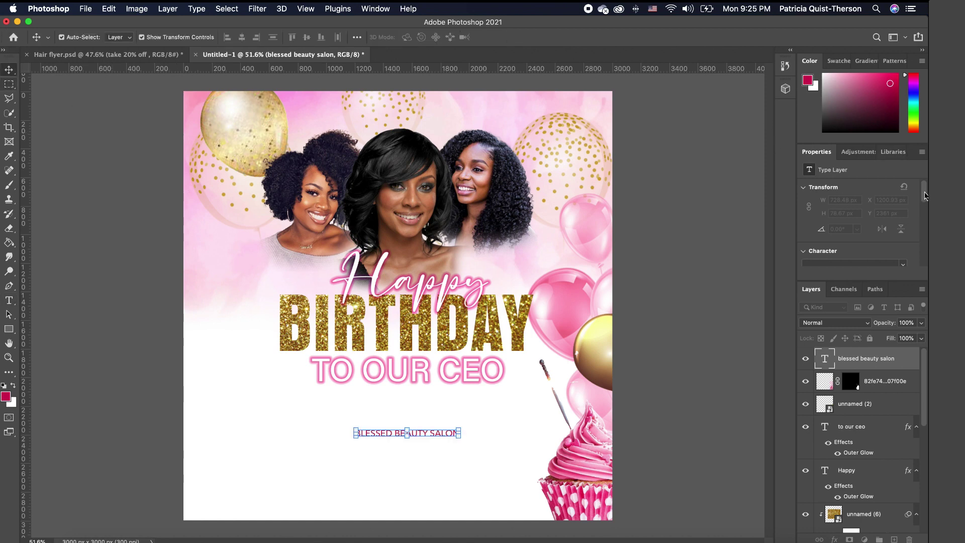
{"action": "left_click_drag", "start_coordinate": [925, 197], "coordinate": [926, 229]}
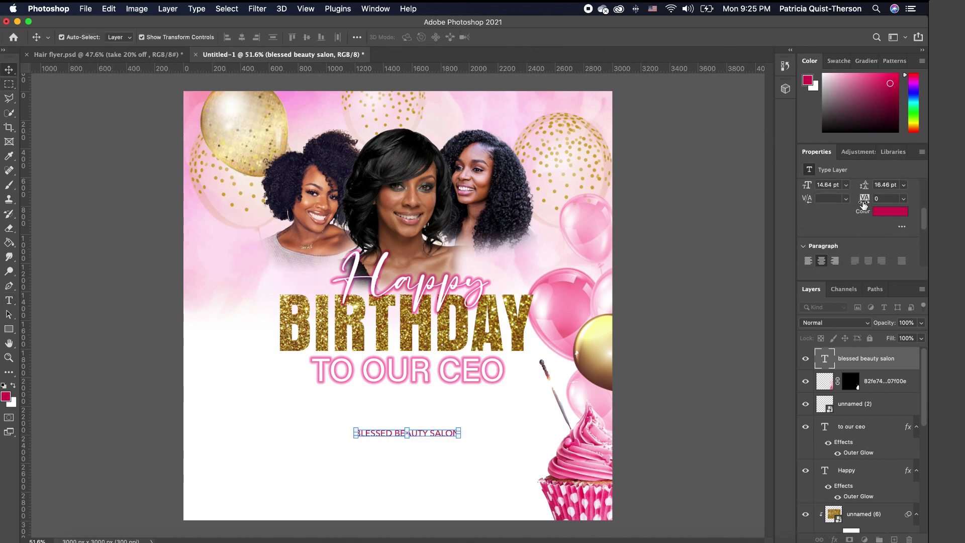
{"action": "left_click_drag", "start_coordinate": [865, 199], "coordinate": [884, 203]}
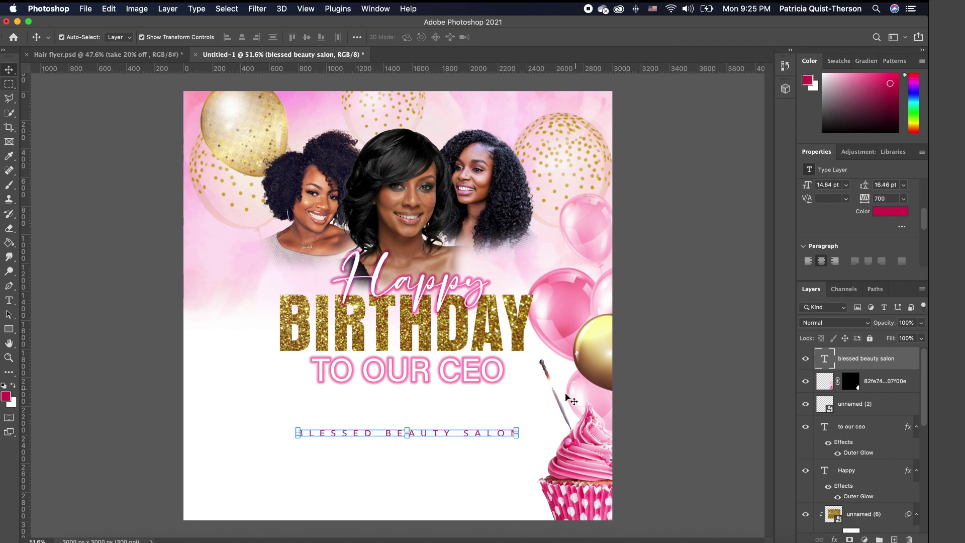
{"action": "double_click", "coordinate": [489, 438]}
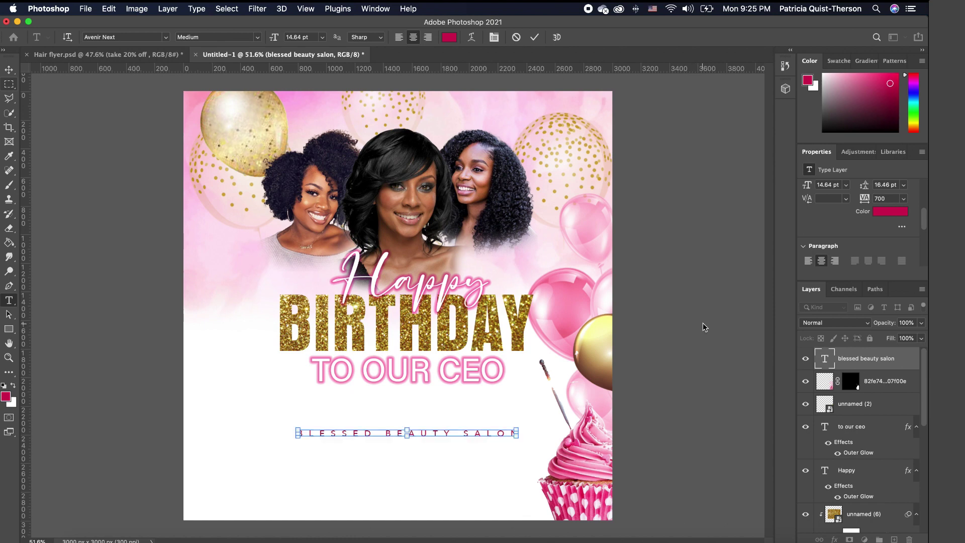
Step: Add a 30 pt "TAKE20% OFF" text line and place it directly beneath the salon name
{"action": "left_click", "coordinate": [10, 304]}
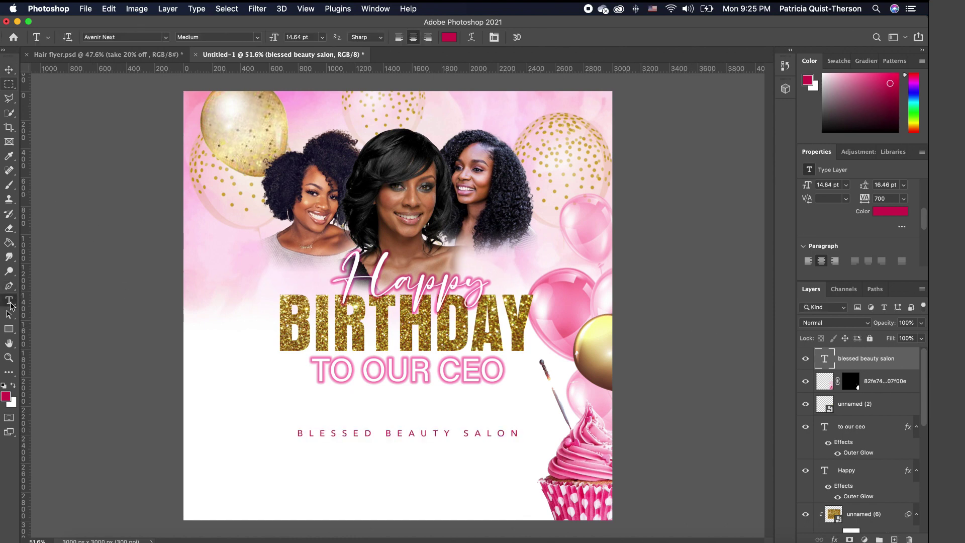
{"action": "left_click", "coordinate": [245, 483]}
{"action": "type", "text": "TAKE O"}
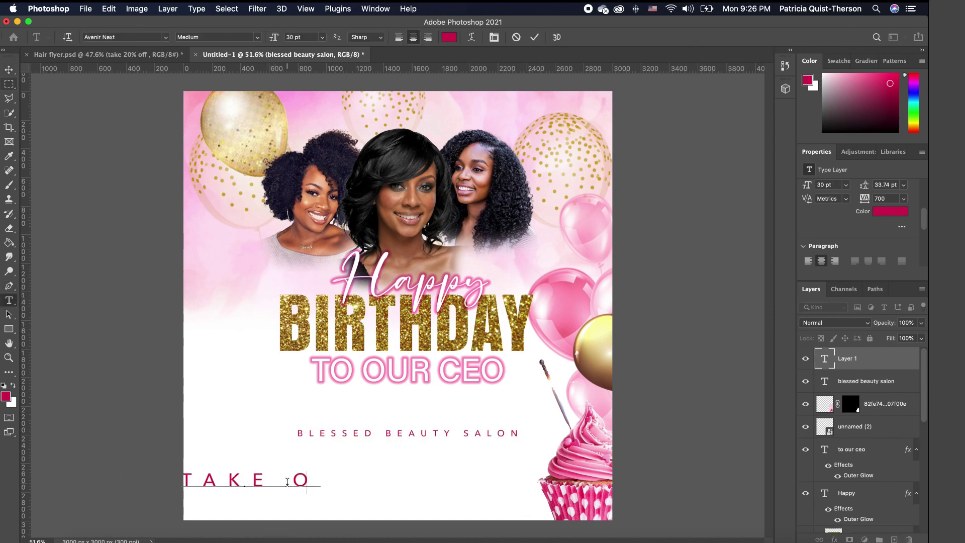
{"action": "key", "text": "BackSpace"}
{"action": "key", "text": "BackSpace"}
{"action": "type", "text": "20% off"}
{"action": "left_click", "coordinate": [9, 69]}
{"action": "left_click_drag", "start_coordinate": [289, 480], "coordinate": [425, 456]}
Step: Recolour the discount line black and set its tracking to 20
{"action": "double_click", "coordinate": [425, 455]}
{"action": "left_click", "coordinate": [4, 386]}
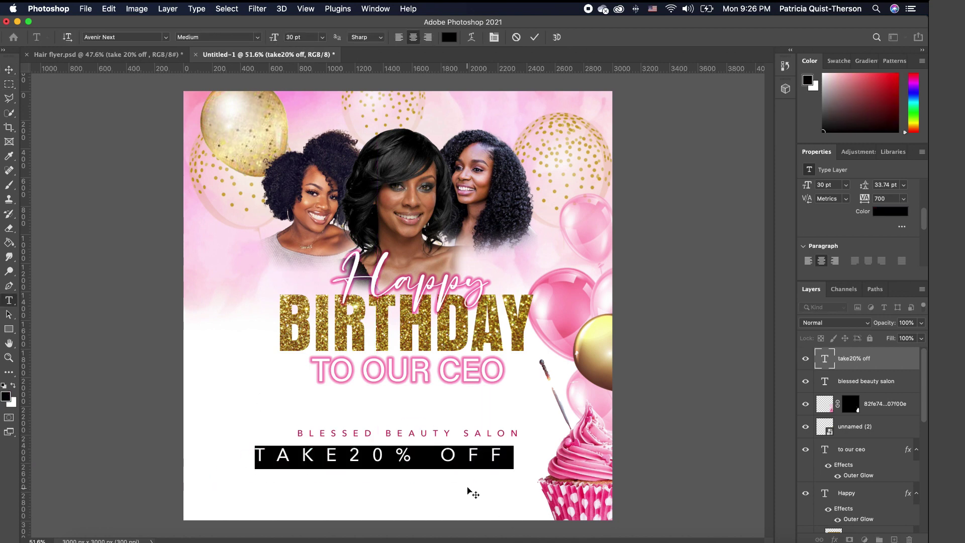
{"action": "left_click_drag", "start_coordinate": [866, 200], "coordinate": [848, 208]}
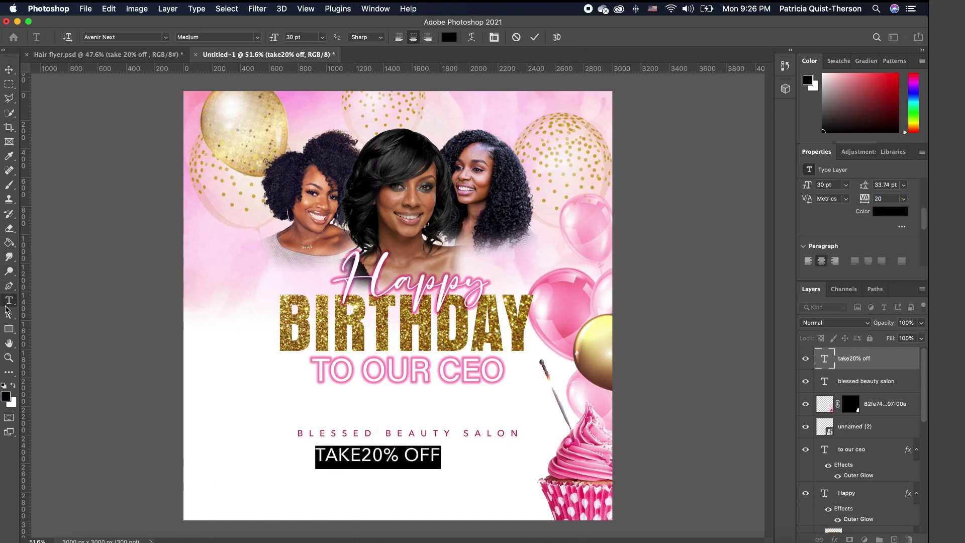
Step: Insert a space between "TAKE" and "20%" in the discount line and select its whole text for editing
{"action": "left_click", "coordinate": [371, 458]}
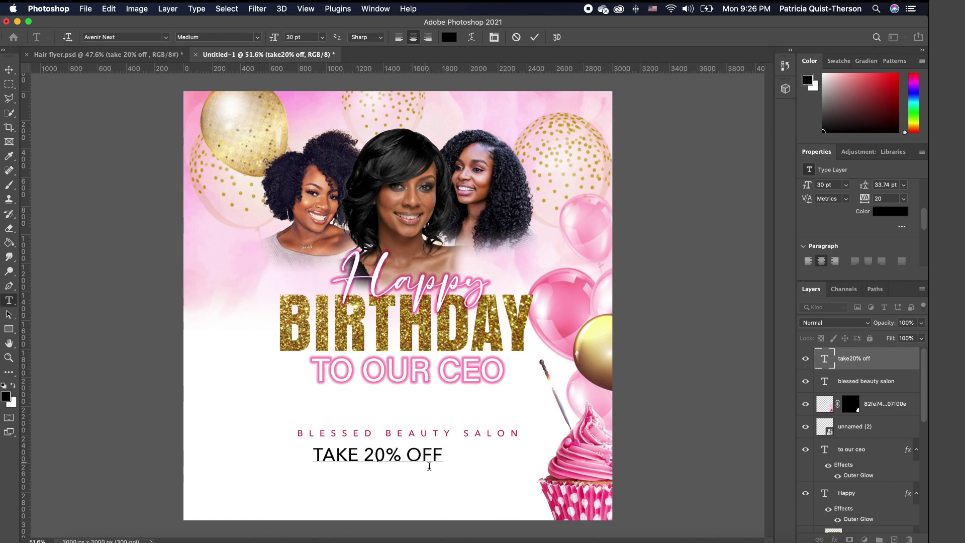
{"action": "left_click", "coordinate": [9, 70]}
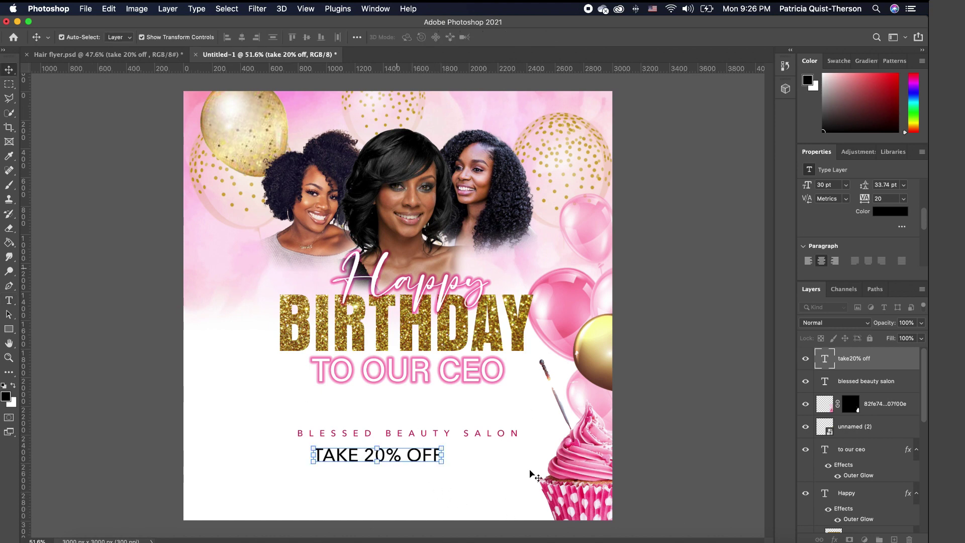
{"action": "double_click", "coordinate": [430, 456]}
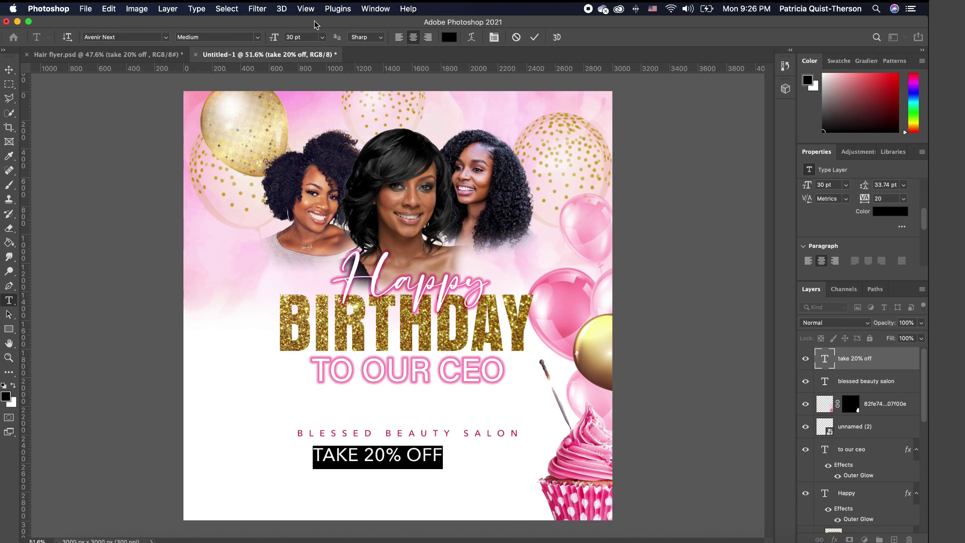
Step: Set the discount line's font style to Bold and enlarge the text to about 131%
{"action": "left_click", "coordinate": [258, 37]}
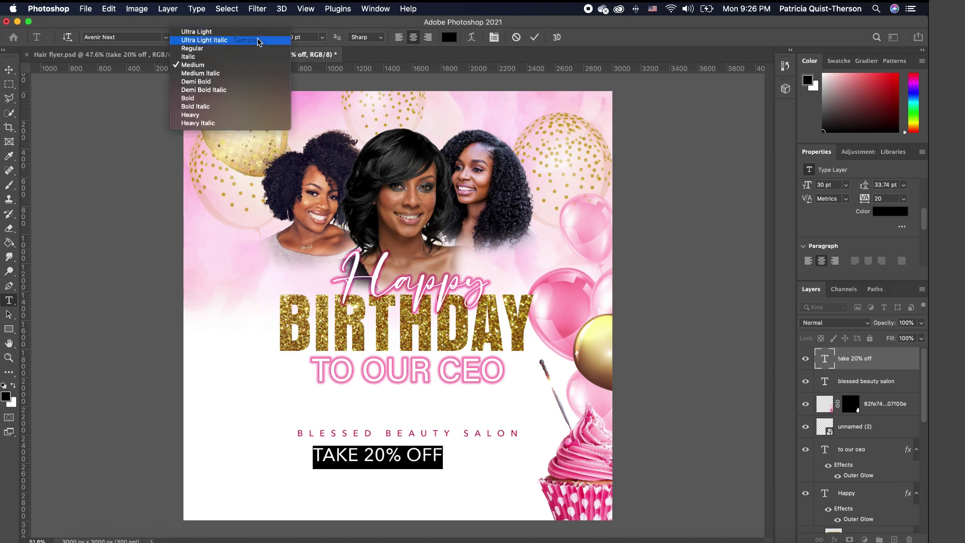
{"action": "left_click", "coordinate": [201, 99]}
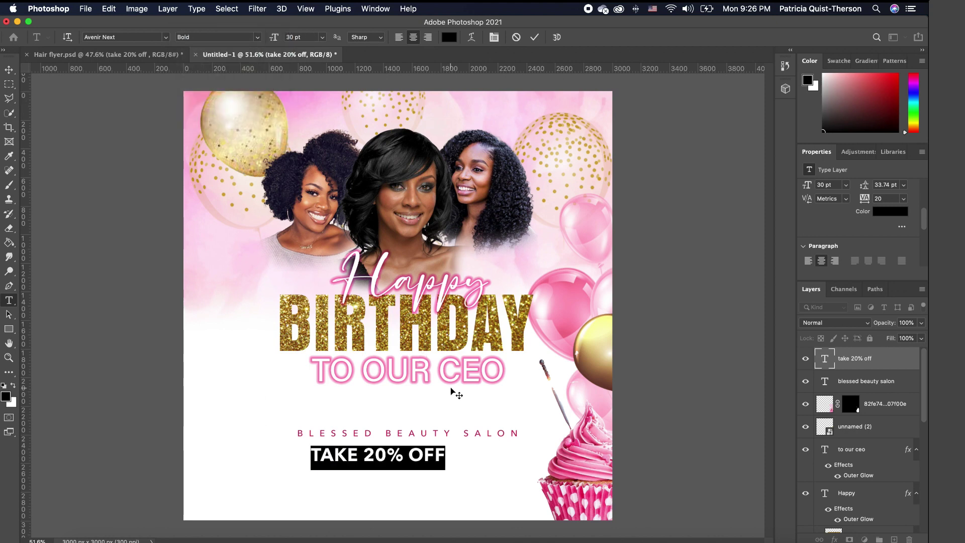
{"action": "left_click", "coordinate": [9, 69]}
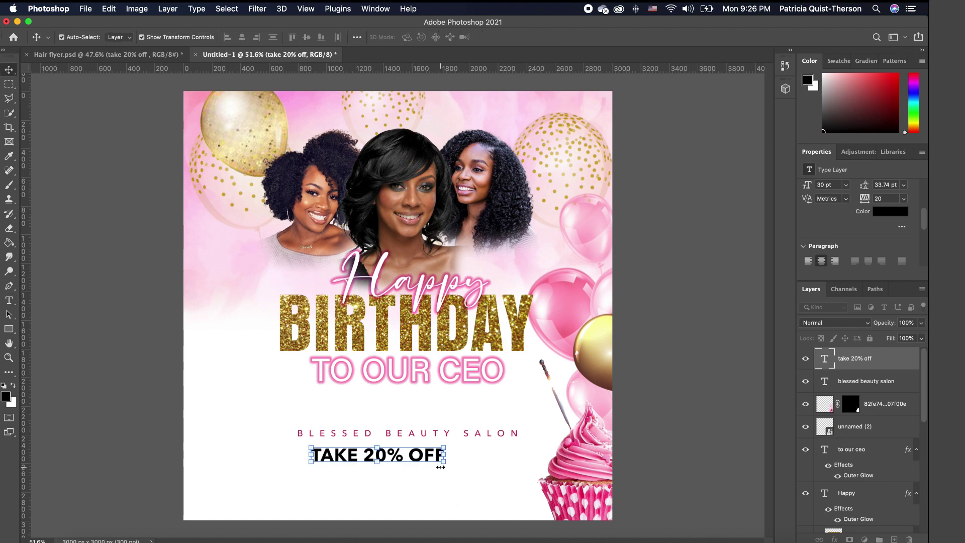
{"action": "mouse_move", "coordinate": [443, 461]}
{"action": "left_mouse_down"}
{"action": "mouse_move", "coordinate": [482, 476]}
{"action": "mouse_move", "coordinate": [452, 449]}
{"action": "left_mouse_up"}
{"action": "key", "text": "Return"}
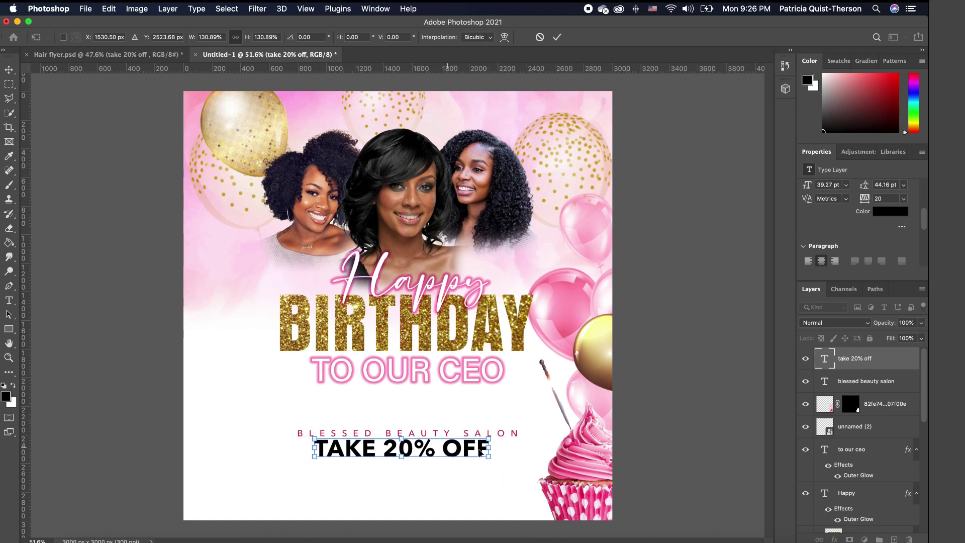
Step: Shift the "BLESSED BEAUTY SALON" line slightly left so it is centred above the discount line
{"action": "left_click", "coordinate": [501, 455]}
{"action": "left_click", "coordinate": [504, 437]}
{"action": "left_click_drag", "start_coordinate": [503, 436], "coordinate": [475, 454]}
{"action": "left_click", "coordinate": [477, 453]}
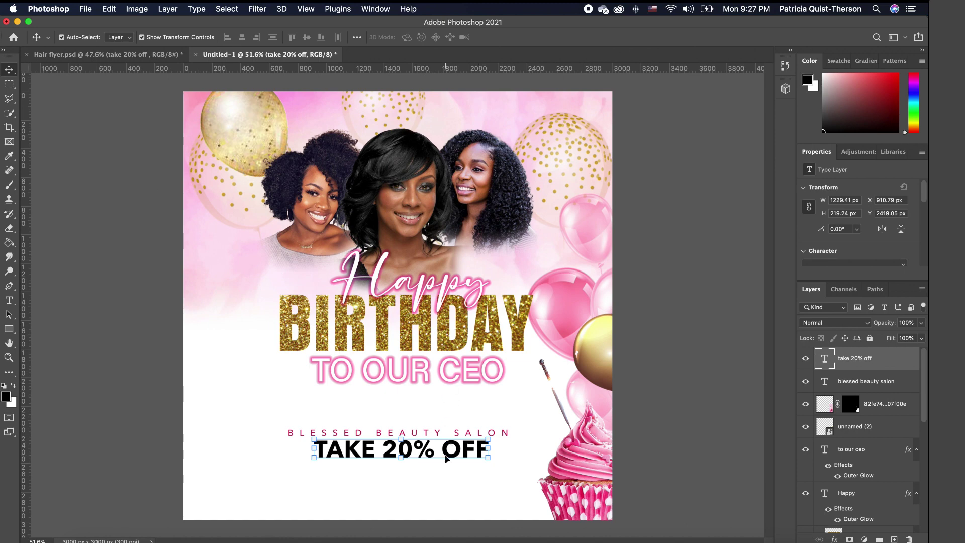
Step: Turn off snapping and deselect the discount line
{"action": "left_click", "coordinate": [307, 11]}
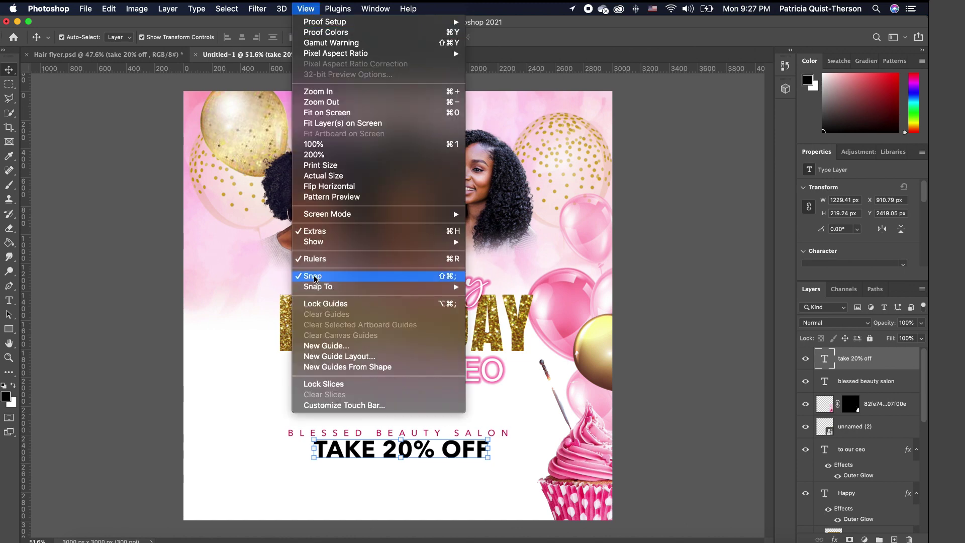
{"action": "left_click", "coordinate": [330, 277]}
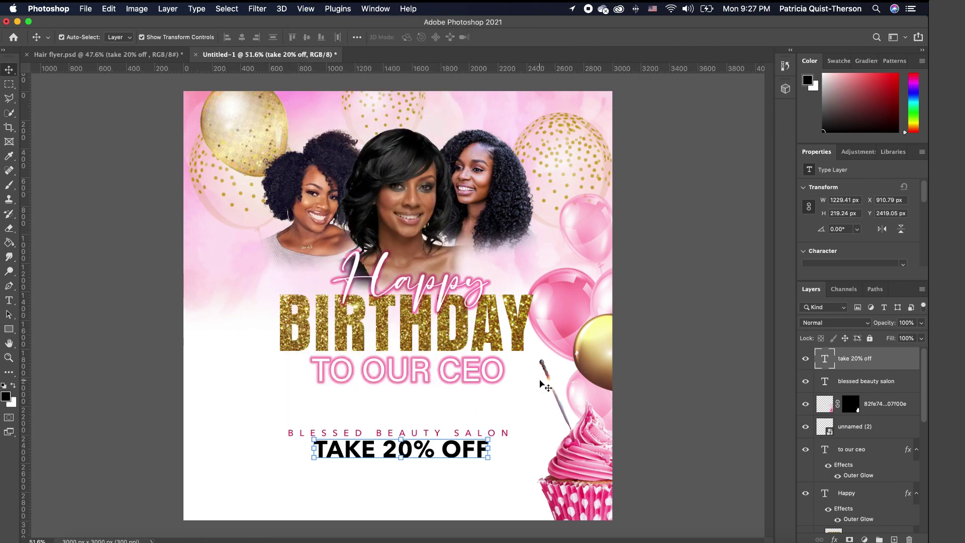
{"action": "left_click", "coordinate": [535, 404]}
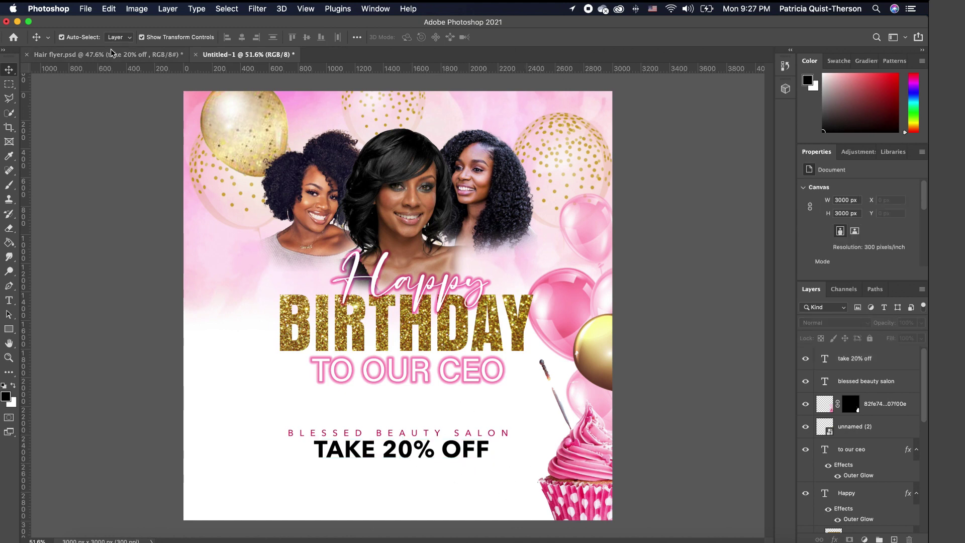
Step: Duplicate the "TAKE 20% OFF" line, scale the copy to about 37% and place it below the original
{"action": "left_click", "coordinate": [486, 449]}
{"action": "key", "text": "super+j"}
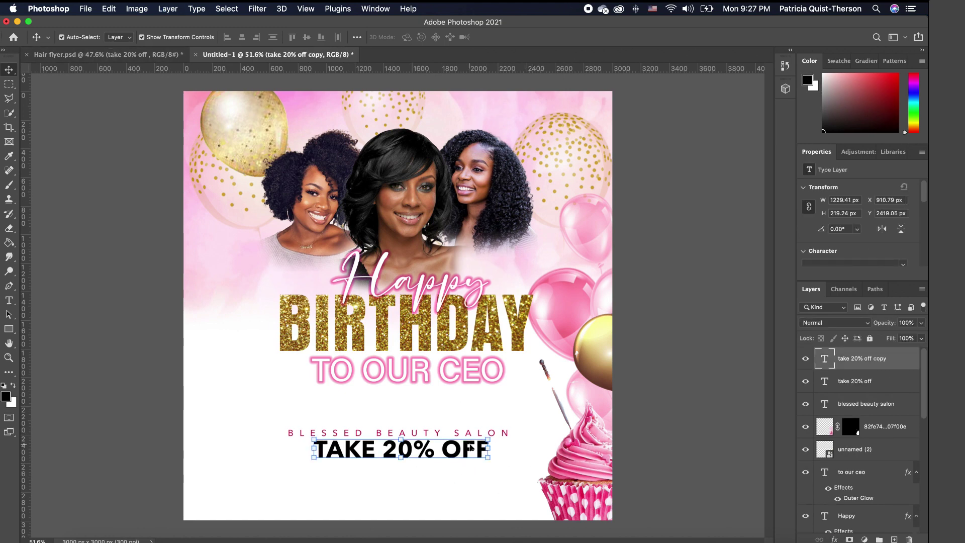
{"action": "left_click_drag", "start_coordinate": [469, 451], "coordinate": [370, 493]}
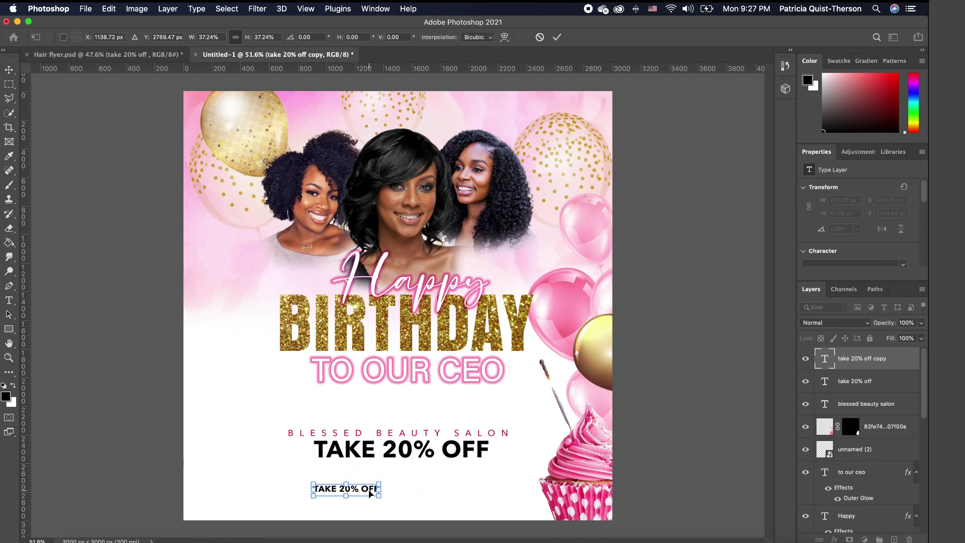
{"action": "key", "text": "Return"}
Step: Replace the small copy's text with "SITEWIDE"
{"action": "double_click", "coordinate": [358, 489]}
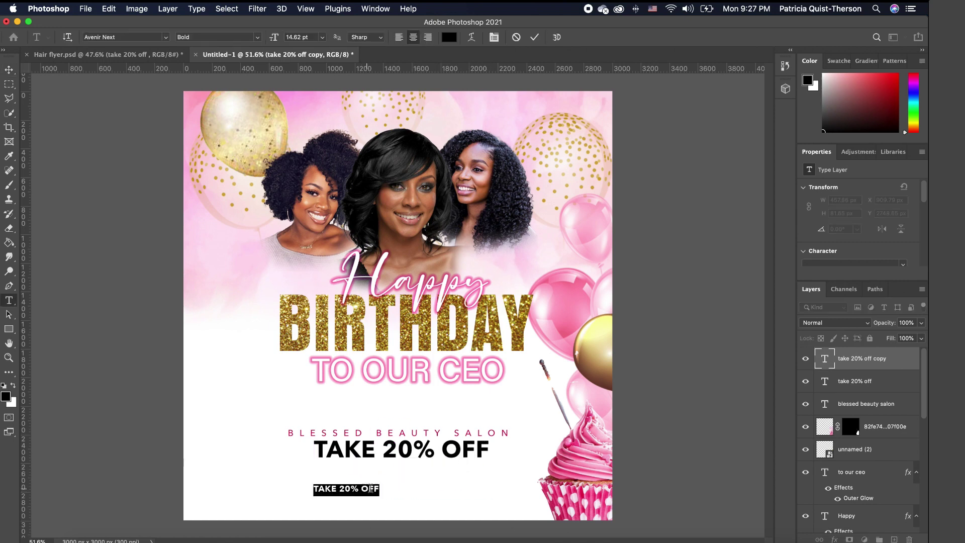
{"action": "type", "text": "SI"}
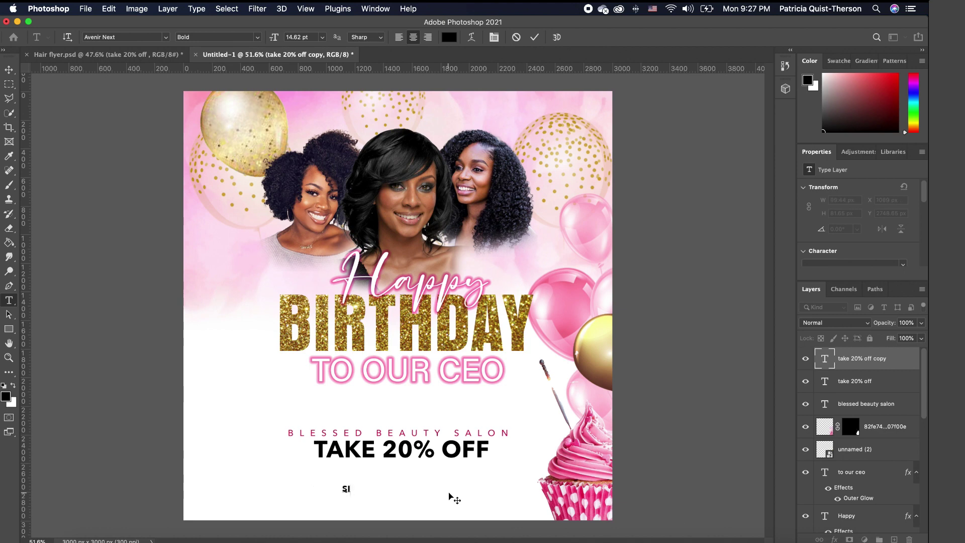
{"action": "type", "text": "Rtewide"}
{"action": "left_click", "coordinate": [150, 57]}
{"action": "left_click", "coordinate": [242, 54]}
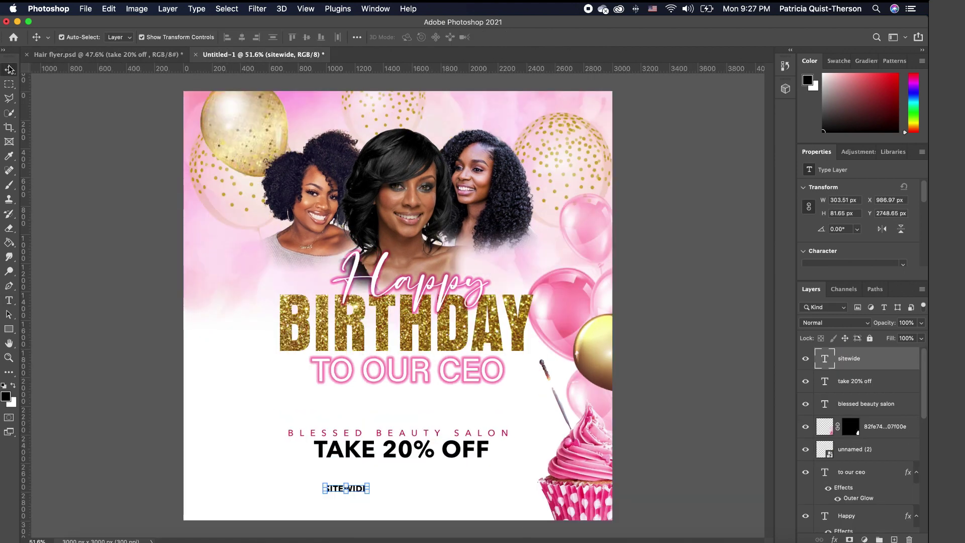
{"action": "left_click", "coordinate": [131, 261]}
Step: Move the "SITEWIDE" text directly beneath the discount line, centred under it, and deselect it
{"action": "left_click_drag", "start_coordinate": [356, 488], "coordinate": [408, 464]}
{"action": "left_click_drag", "start_coordinate": [421, 470], "coordinate": [430, 472]}
{"action": "key", "text": "Return"}
{"action": "left_click", "coordinate": [130, 282]}
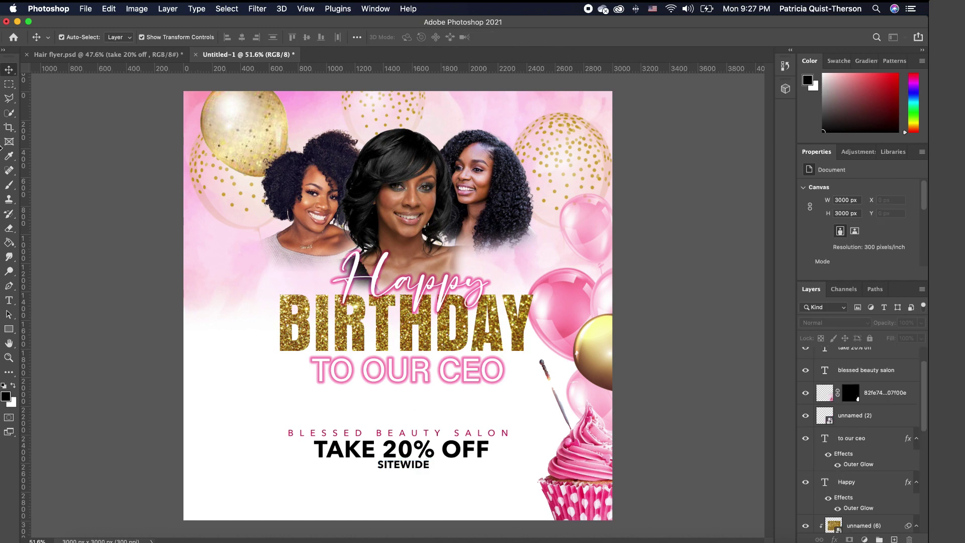
Step: Draw a wide rectangle shape about 1882 by 138 px beneath the "SITEWIDE" text
{"action": "left_click", "coordinate": [10, 333]}
{"action": "left_click", "coordinate": [49, 331]}
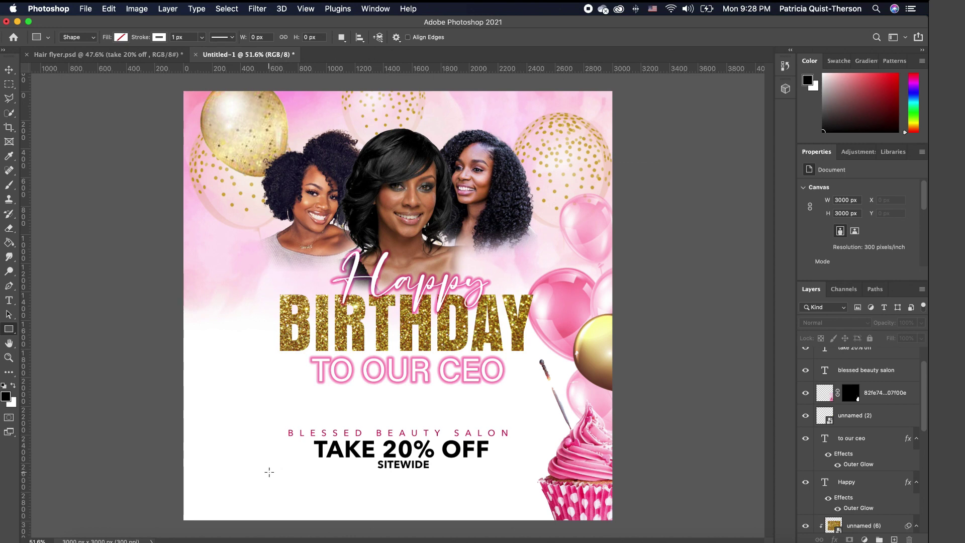
{"action": "left_click_drag", "start_coordinate": [269, 472], "coordinate": [538, 492]}
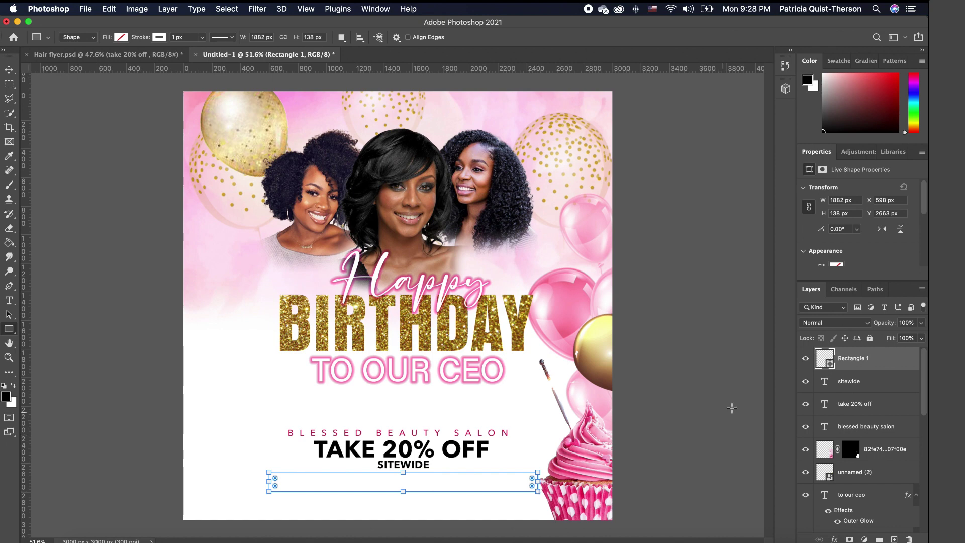
Step: Keep the rectangle unfilled and set its stroke width to about 21 px
{"action": "left_click_drag", "start_coordinate": [923, 207], "coordinate": [923, 230]}
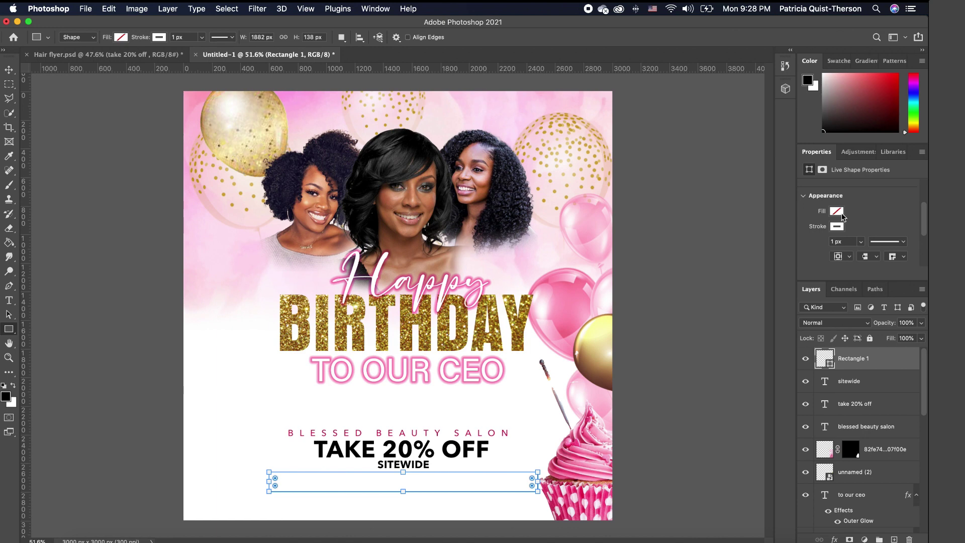
{"action": "left_click", "coordinate": [837, 212]}
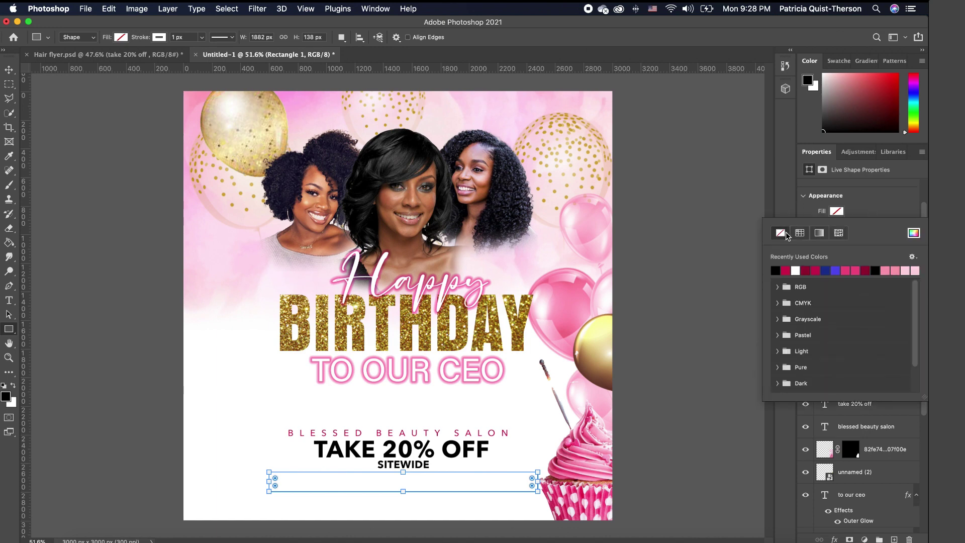
{"action": "left_click", "coordinate": [888, 209]}
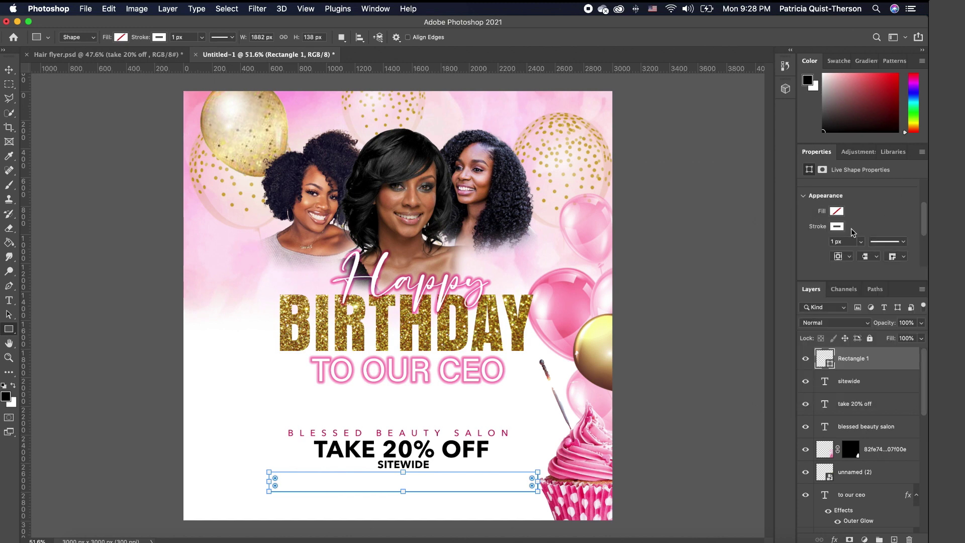
{"action": "left_click", "coordinate": [860, 242]}
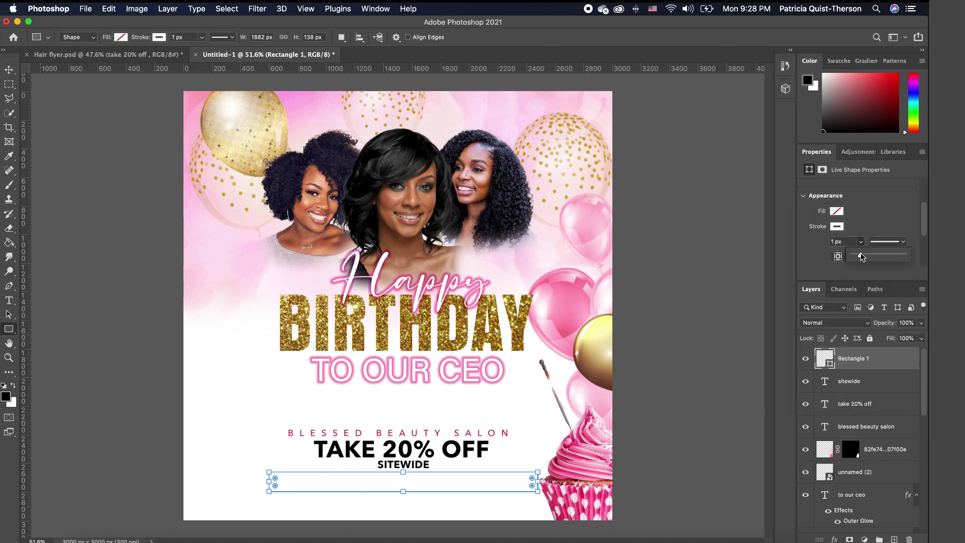
{"action": "left_click_drag", "start_coordinate": [861, 257], "coordinate": [870, 249]}
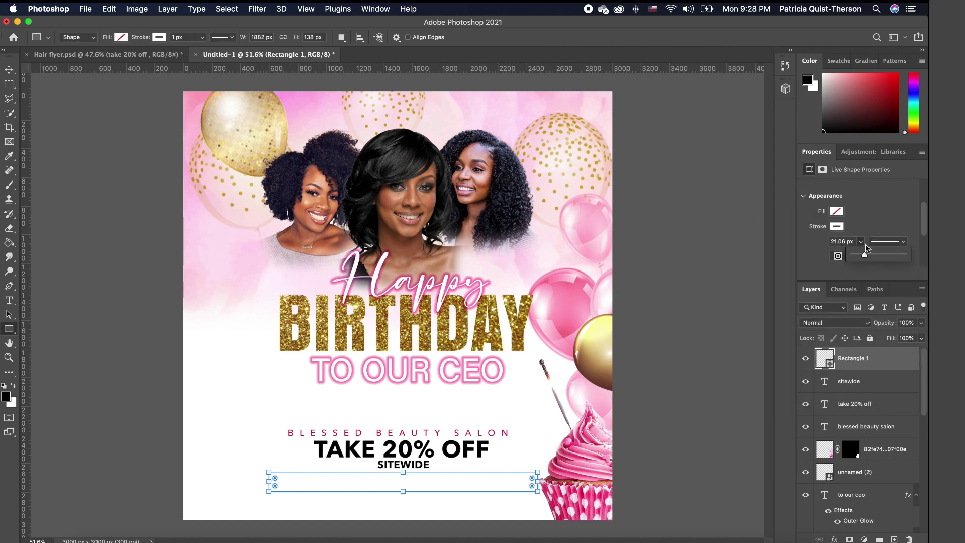
Step: Colour the rectangle's stroke pink (ff98c2), sampled from the glow around "TO OUR CEO"
{"action": "left_click", "coordinate": [837, 226]}
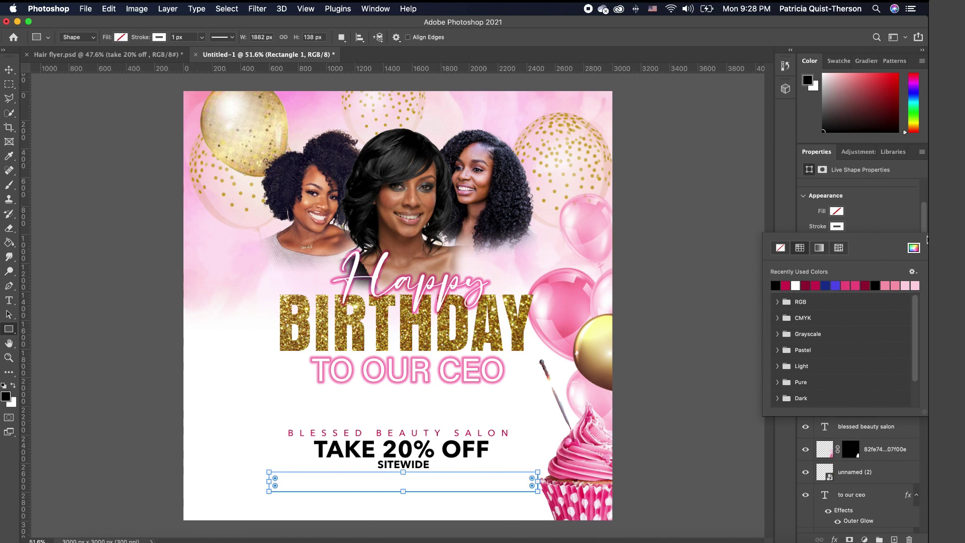
{"action": "left_click", "coordinate": [913, 247]}
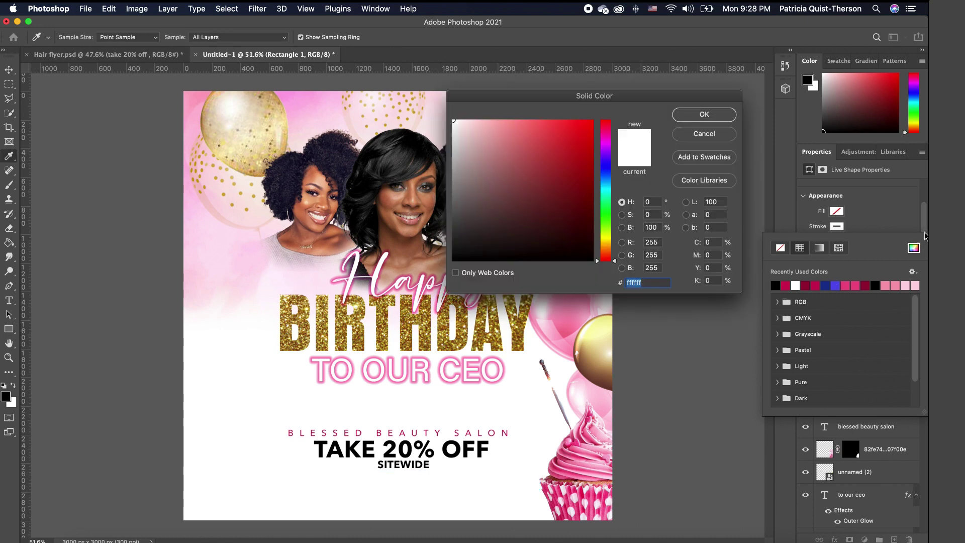
{"action": "left_click", "coordinate": [474, 361]}
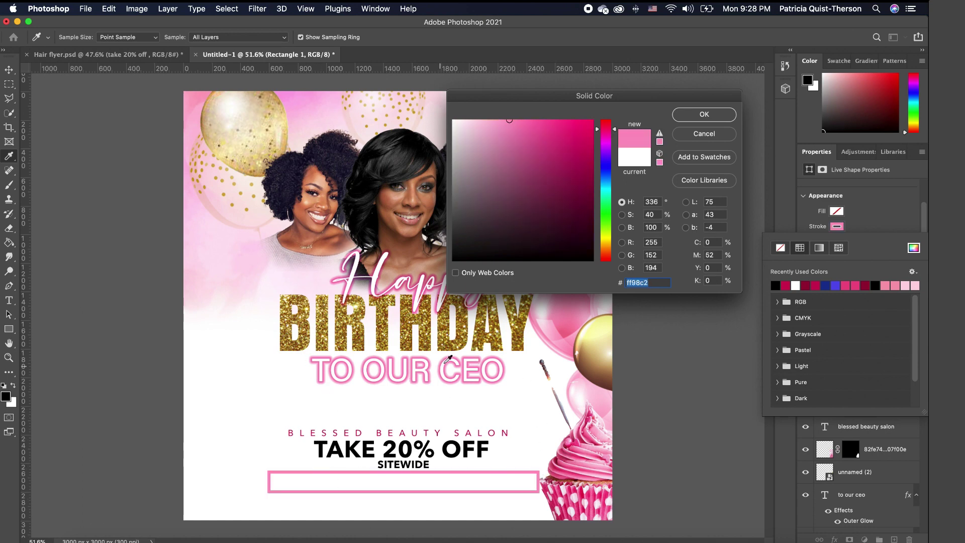
{"action": "left_click", "coordinate": [713, 116]}
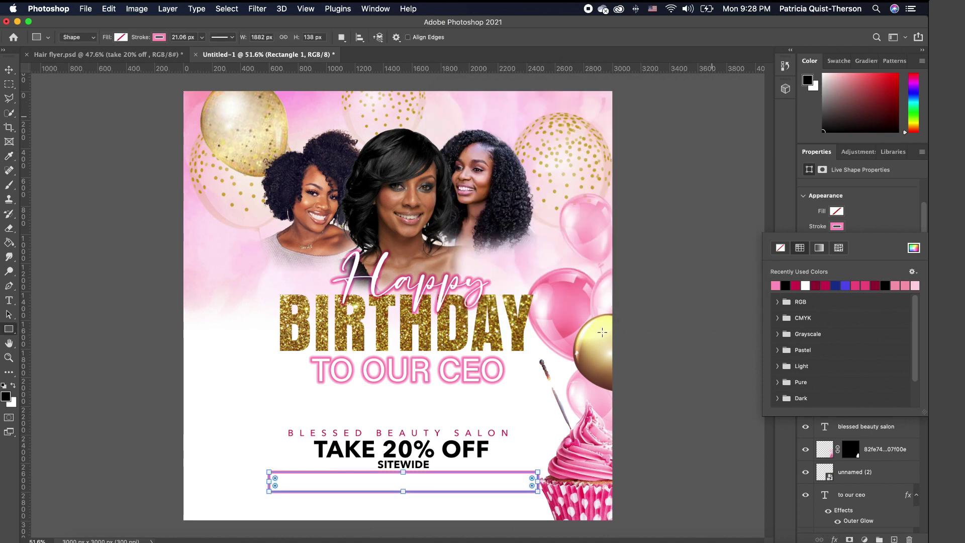
Step: Duplicate the "TAKE 20% OFF" line, shrink the copy and place it inside the pink rectangle
{"action": "key", "text": "v"}
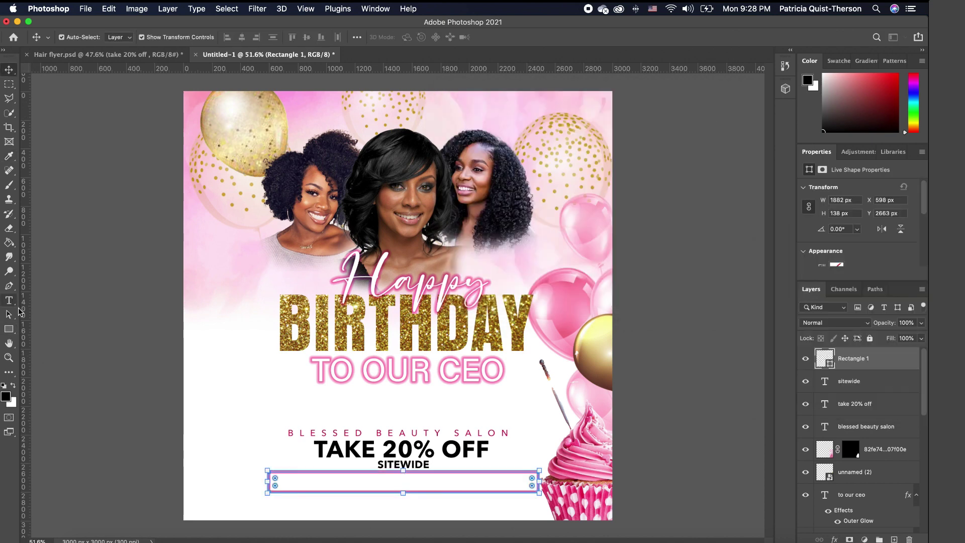
{"action": "left_click", "coordinate": [478, 458]}
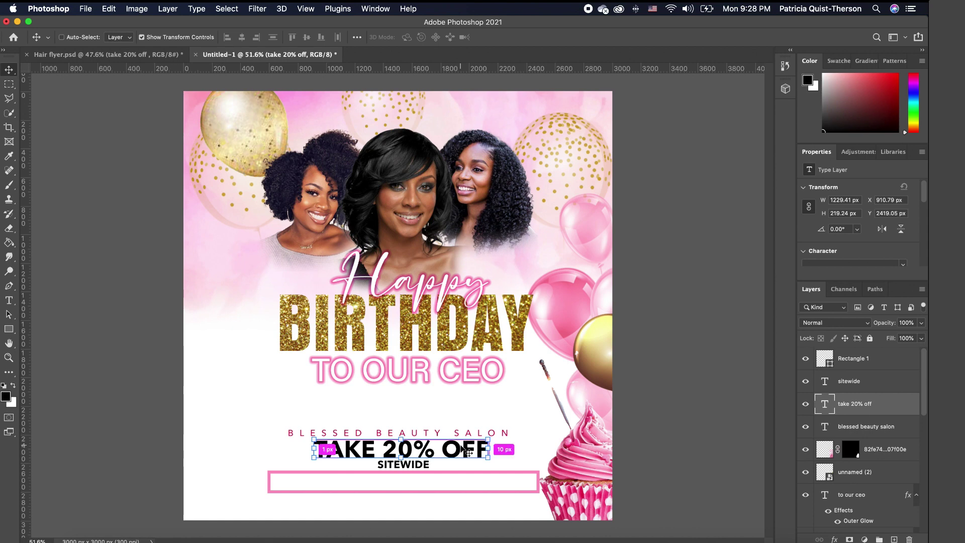
{"action": "key", "text": "super+j"}
{"action": "left_click_drag", "start_coordinate": [460, 450], "coordinate": [425, 506]}
{"action": "left_click_drag", "start_coordinate": [415, 520], "coordinate": [454, 482]}
{"action": "key", "text": "Return"}
Step: Replace the text inside the rectangle with "USE CODE BIRTHDAY20"
{"action": "left_click", "coordinate": [143, 55]}
{"action": "left_click", "coordinate": [274, 55]}
{"action": "double_click", "coordinate": [404, 482]}
{"action": "key", "text": "super+a"}
{"action": "type", "text": "USE CODE BIRTHDAY20"}
{"action": "left_click", "coordinate": [9, 70]}
Step: Narrow the pink rectangle to about 85% of its width and centre it around the "USE CODE BIRTHDAY20" text
{"action": "left_click", "coordinate": [538, 482]}
{"action": "left_click_drag", "start_coordinate": [540, 482], "coordinate": [500, 480]}
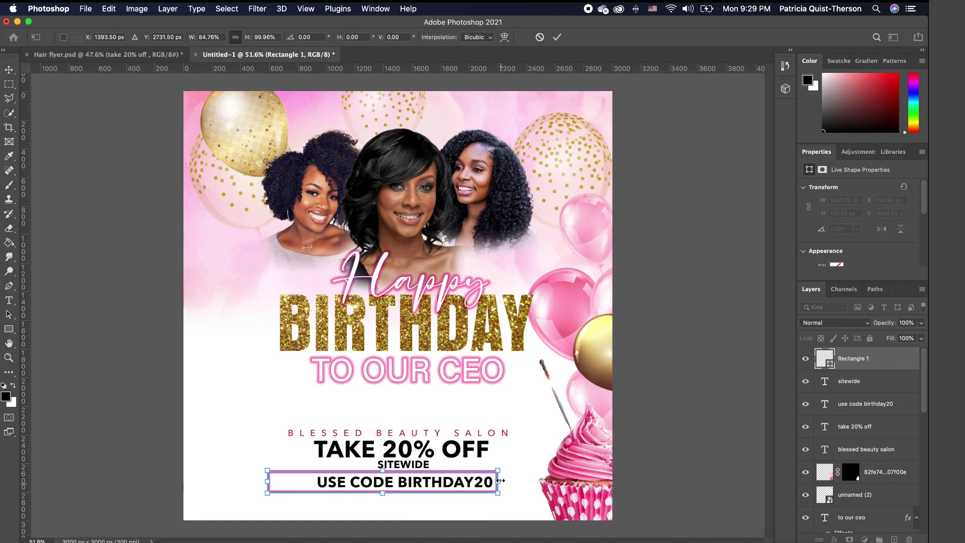
{"action": "left_click", "coordinate": [6, 72]}
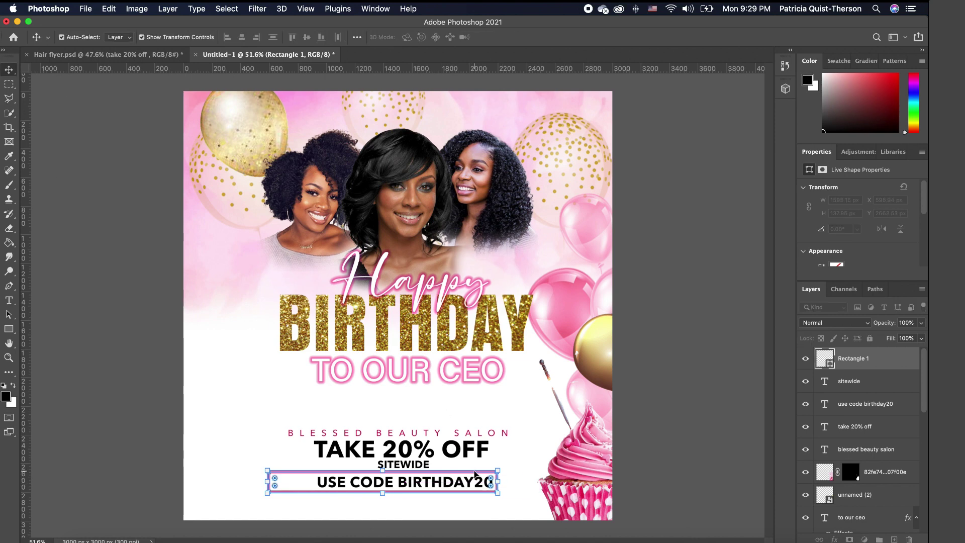
{"action": "left_click_drag", "start_coordinate": [476, 474], "coordinate": [494, 475]}
{"action": "left_click", "coordinate": [535, 473]}
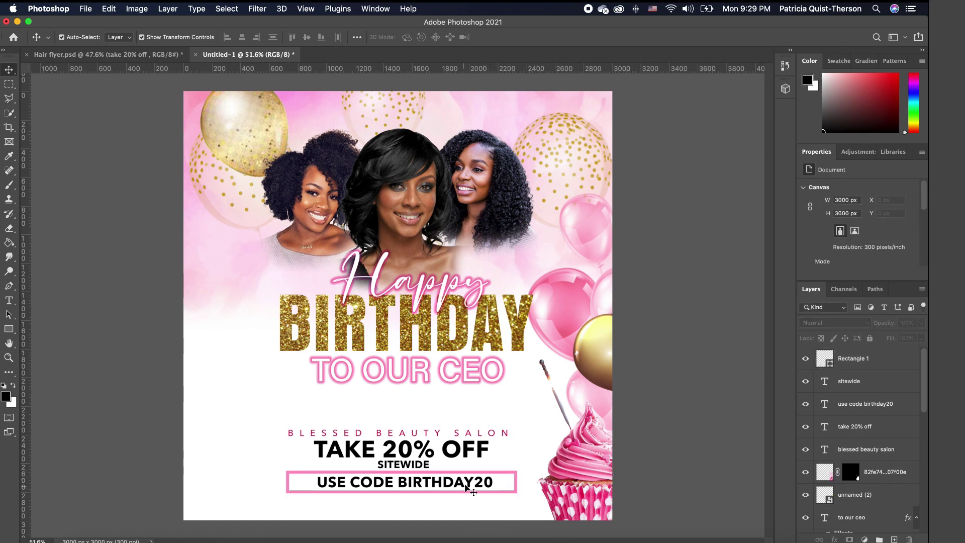
{"action": "left_click", "coordinate": [504, 477]}
{"action": "left_click", "coordinate": [672, 477]}
Step: Make a full-width rectangular marquee selection about 164 px high along the flyer's bottom edge
{"action": "left_click", "coordinate": [9, 84]}
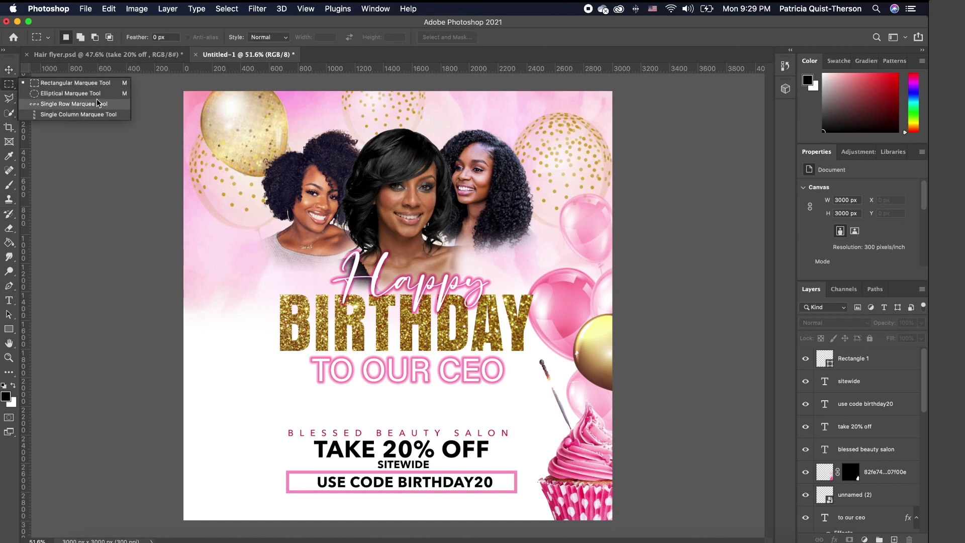
{"action": "left_click", "coordinate": [70, 83]}
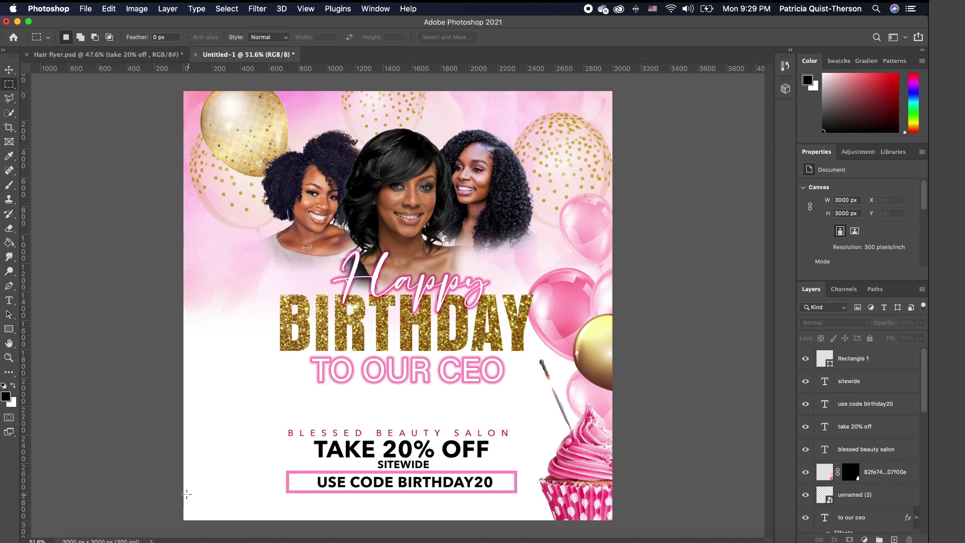
{"action": "left_click_drag", "start_coordinate": [178, 494], "coordinate": [667, 537]}
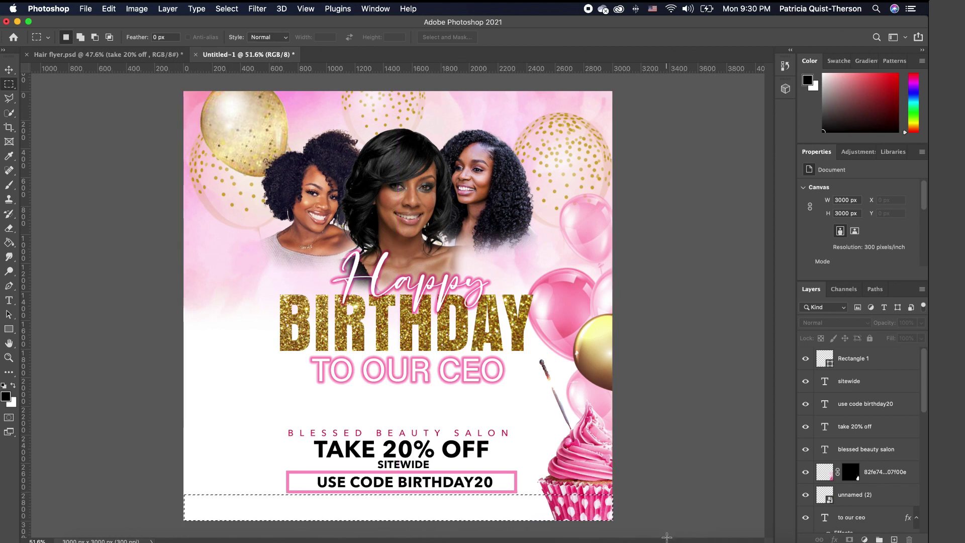
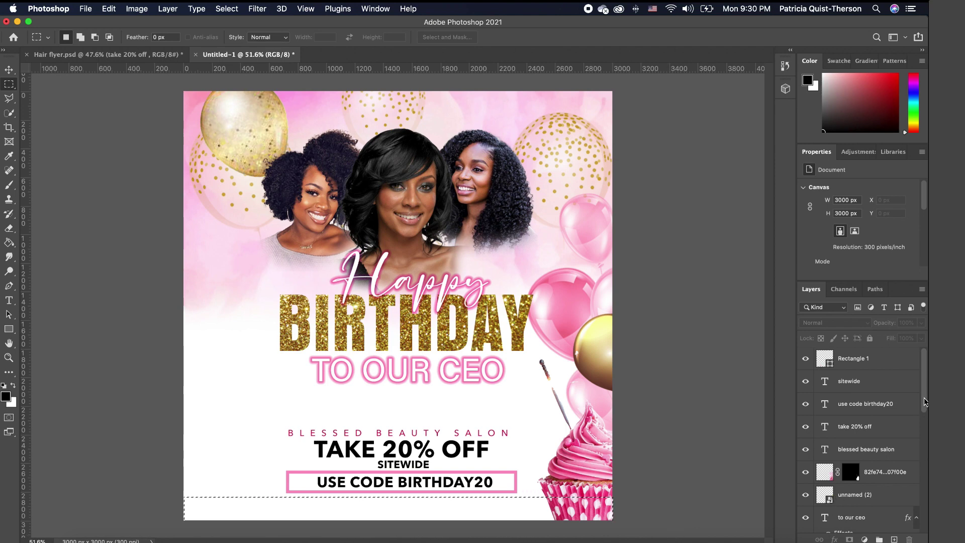
Step: Add a new layer and place it directly below the layer of the woman with long curly hair
{"action": "left_click_drag", "start_coordinate": [925, 400], "coordinate": [924, 481]}
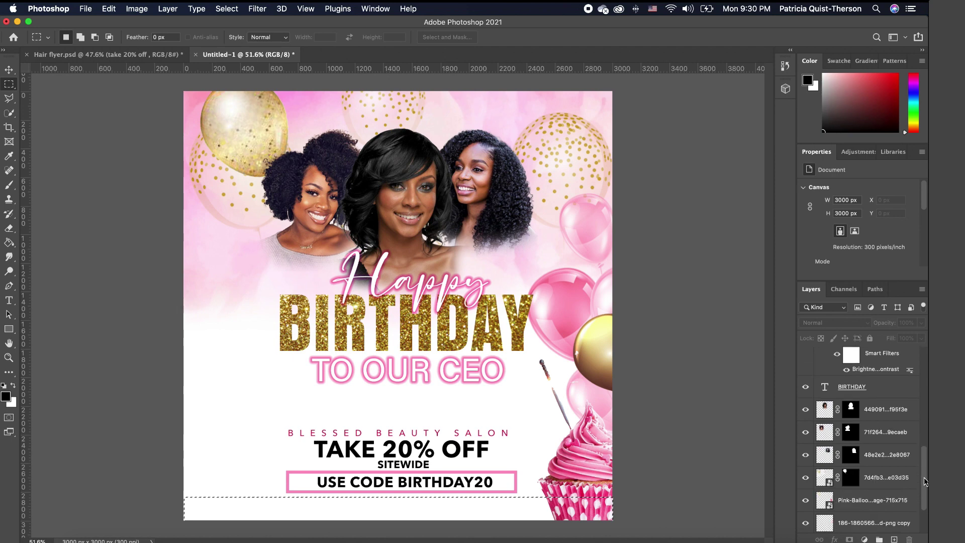
{"action": "left_click", "coordinate": [877, 456]}
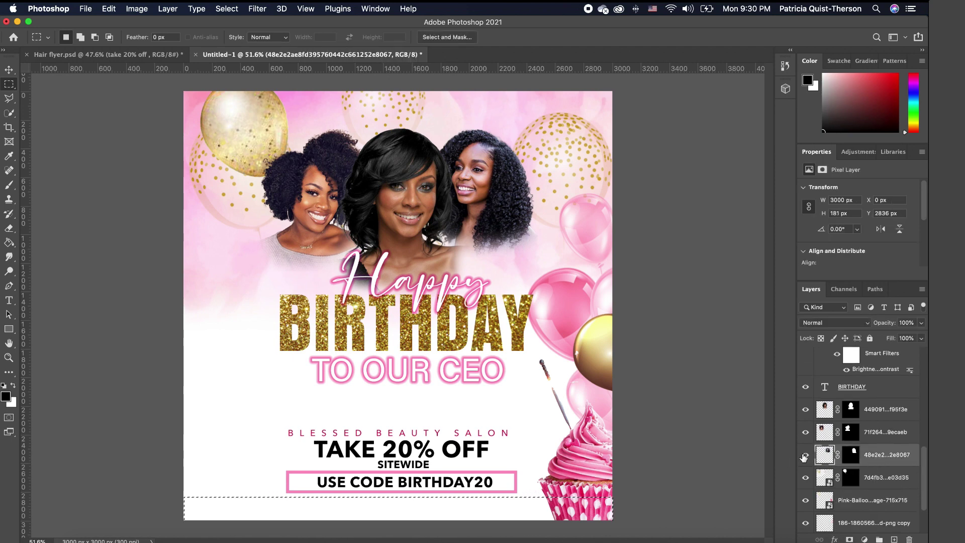
{"action": "left_click", "coordinate": [894, 539]}
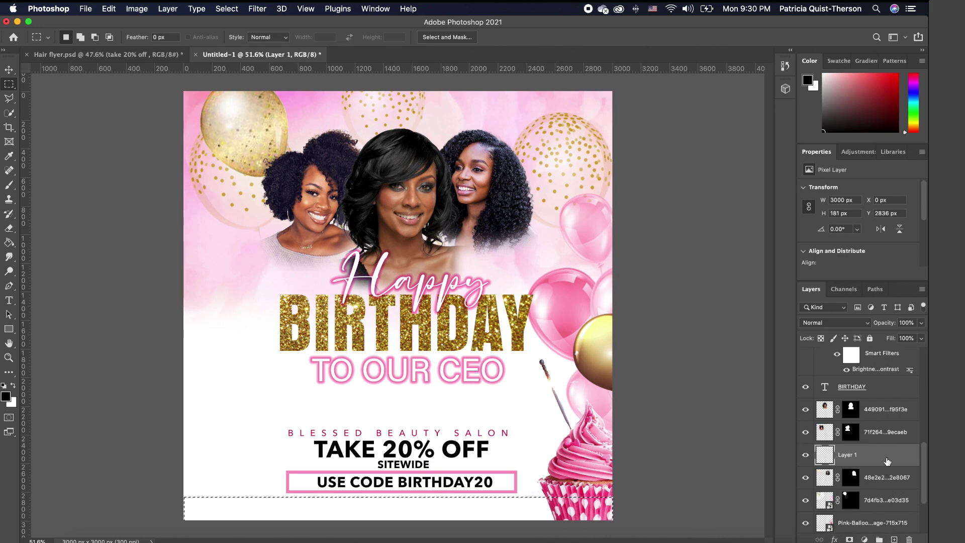
{"action": "left_click_drag", "start_coordinate": [887, 462], "coordinate": [855, 490]}
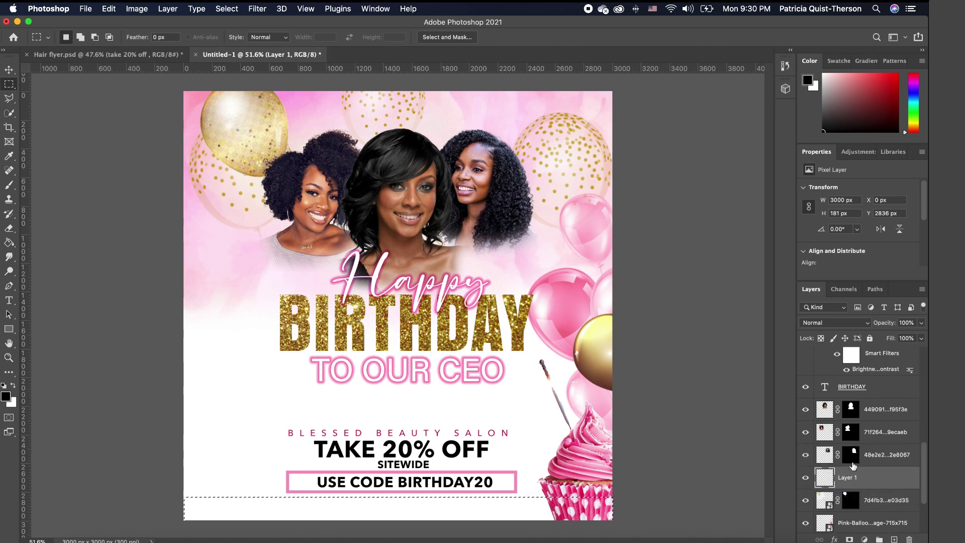
Step: Fill the selected strip with pink e75586, sampled from the cupcake wrapper, and deselect it
{"action": "left_click", "coordinate": [6, 398]}
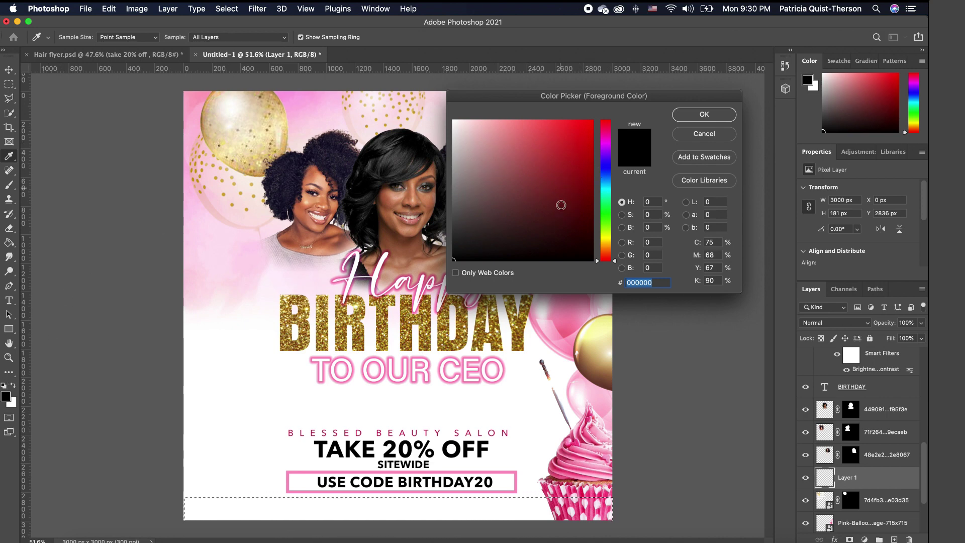
{"action": "left_click", "coordinate": [562, 485]}
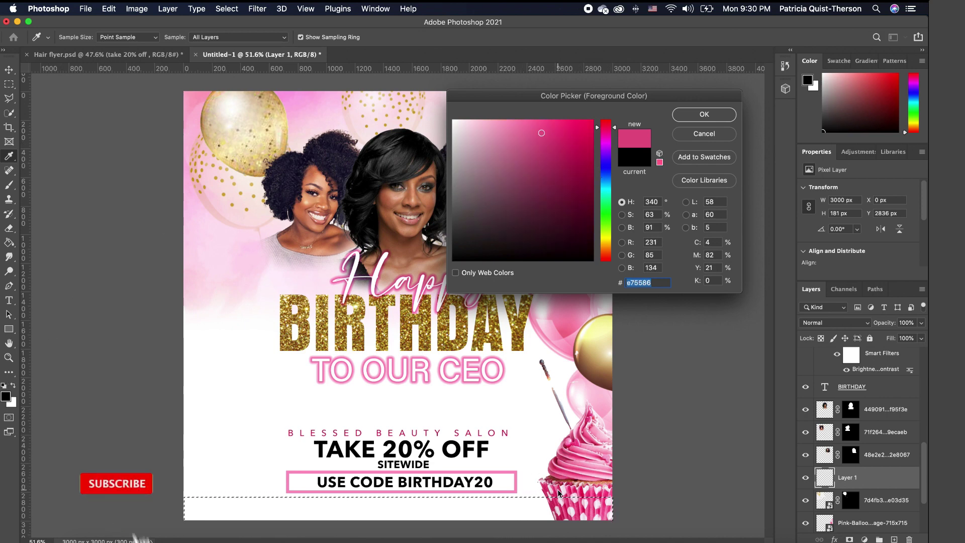
{"action": "left_click", "coordinate": [713, 115]}
{"action": "left_click", "coordinate": [9, 242]}
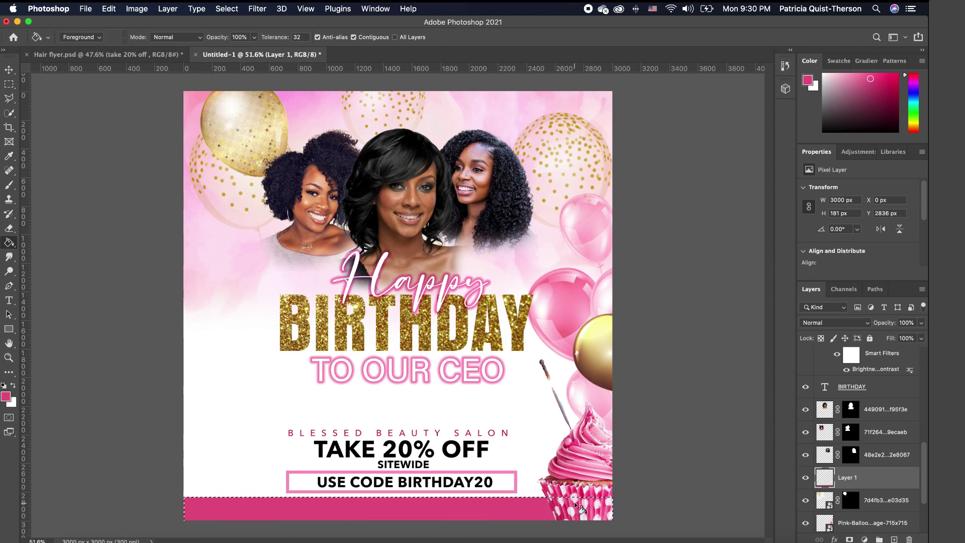
{"action": "key", "text": "ctrl+d"}
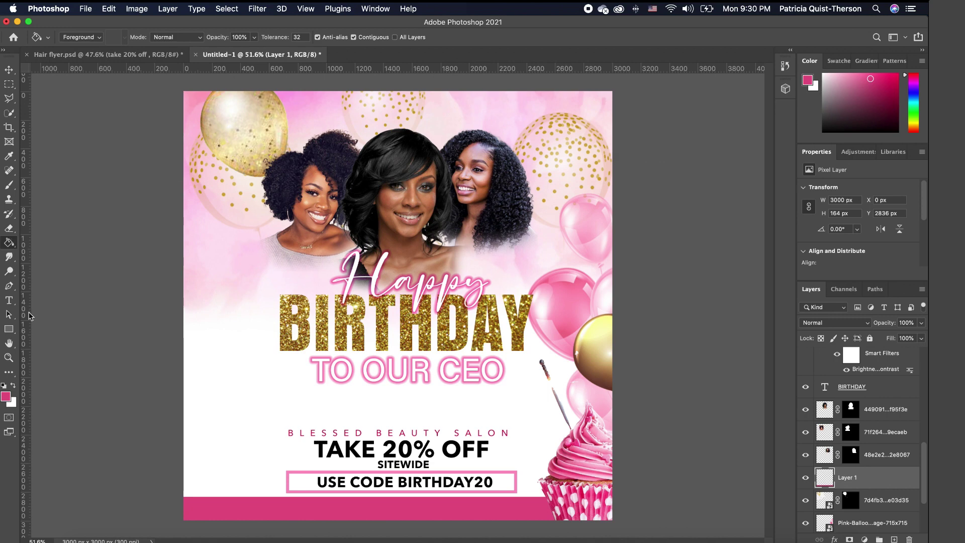
{"action": "left_click", "coordinate": [9, 69]}
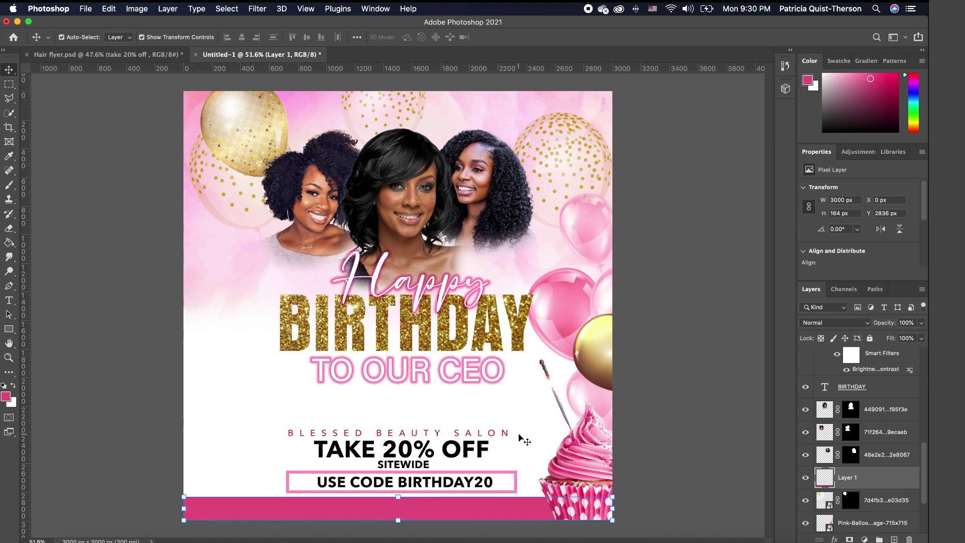
{"action": "left_click", "coordinate": [9, 301]}
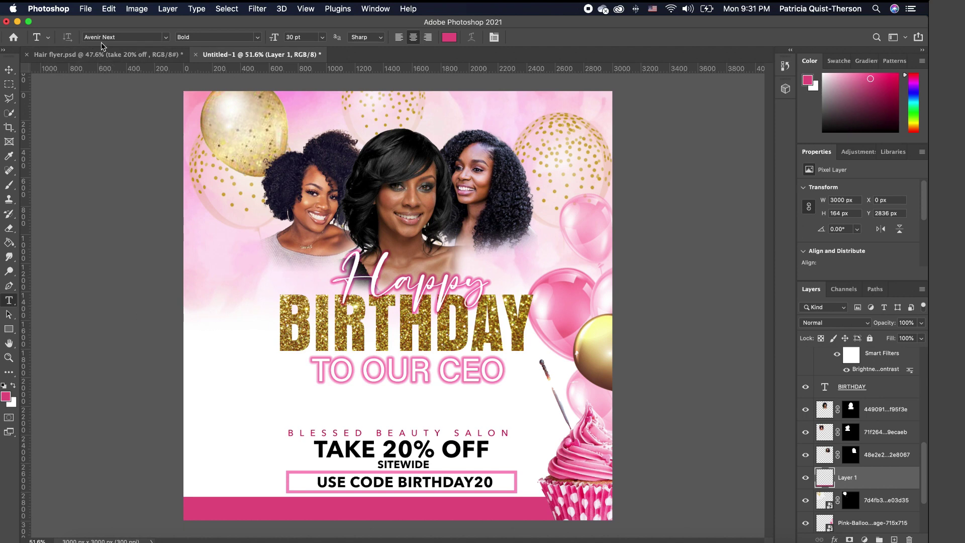
{"action": "left_click", "coordinate": [231, 410]}
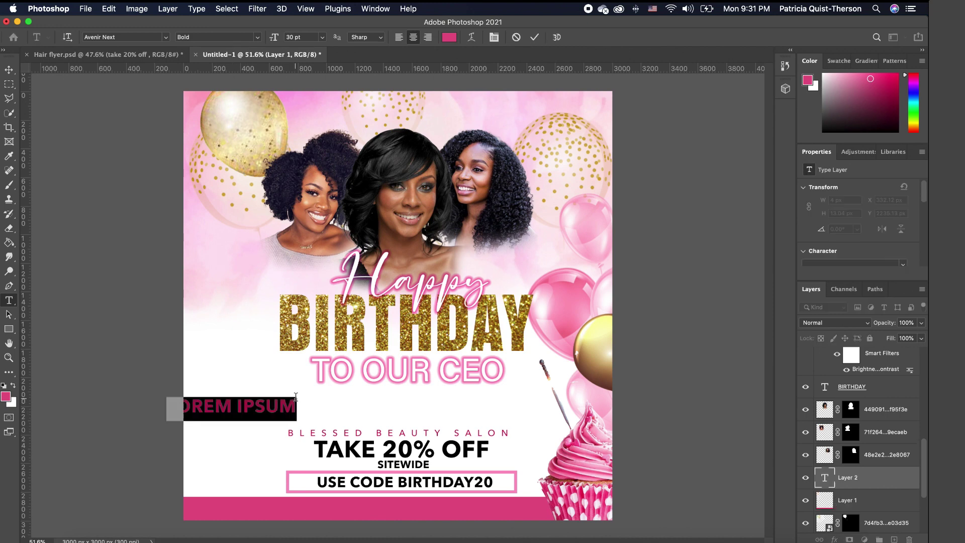
{"action": "type", "text": "WW"}
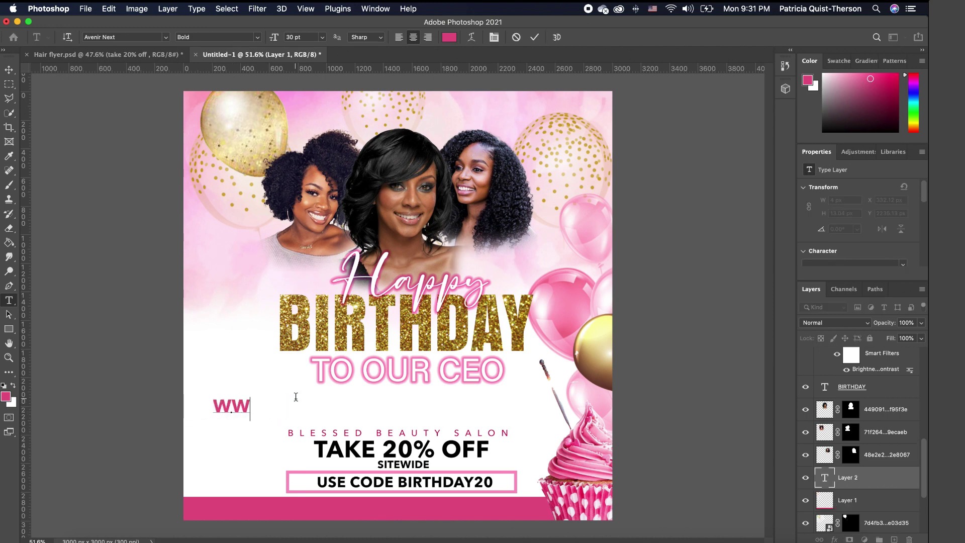
{"action": "type", "text": "W.BLESSEDBEAUtysalon.com"}
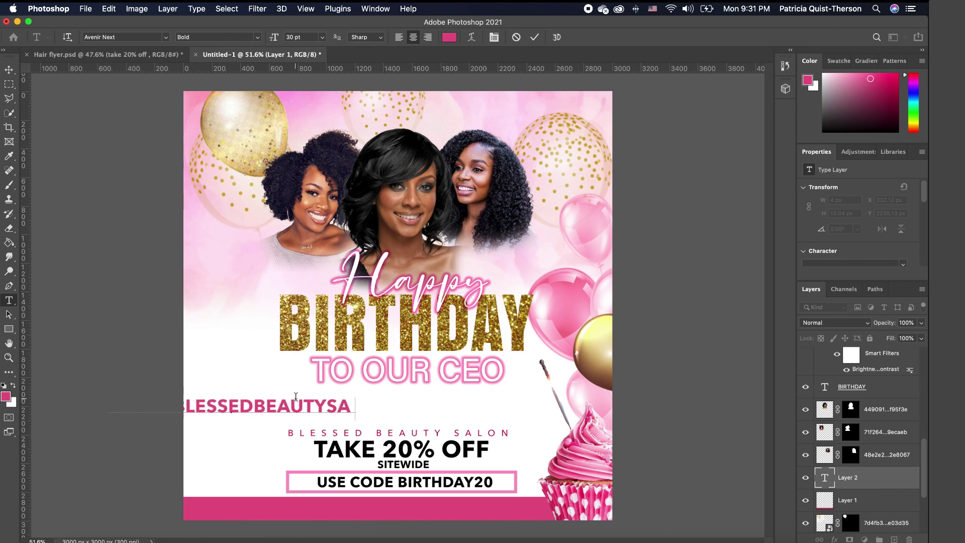
{"action": "key", "text": "super+Return"}
Step: Move the web address onto the pink strip, colour it black and scale it to about 1475 px wide
{"action": "key", "text": "v"}
{"action": "left_click_drag", "start_coordinate": [362, 410], "coordinate": [506, 510]}
{"action": "double_click", "coordinate": [449, 412]}
{"action": "left_click", "coordinate": [4, 385]}
{"action": "key", "text": "super+Return"}
{"action": "key", "text": "v"}
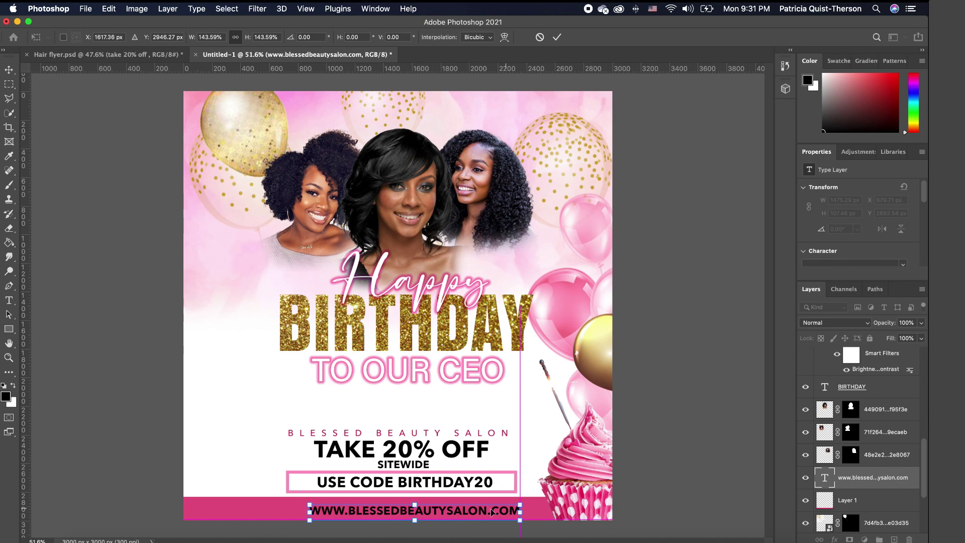
{"action": "key", "text": "Return"}
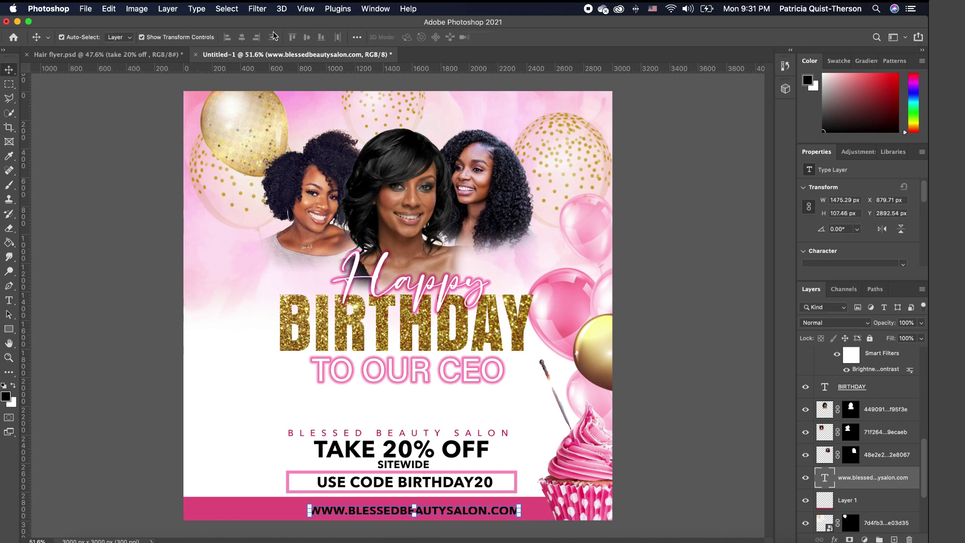
Step: Change the web address's font weight to Demi Bold
{"action": "double_click", "coordinate": [468, 511]}
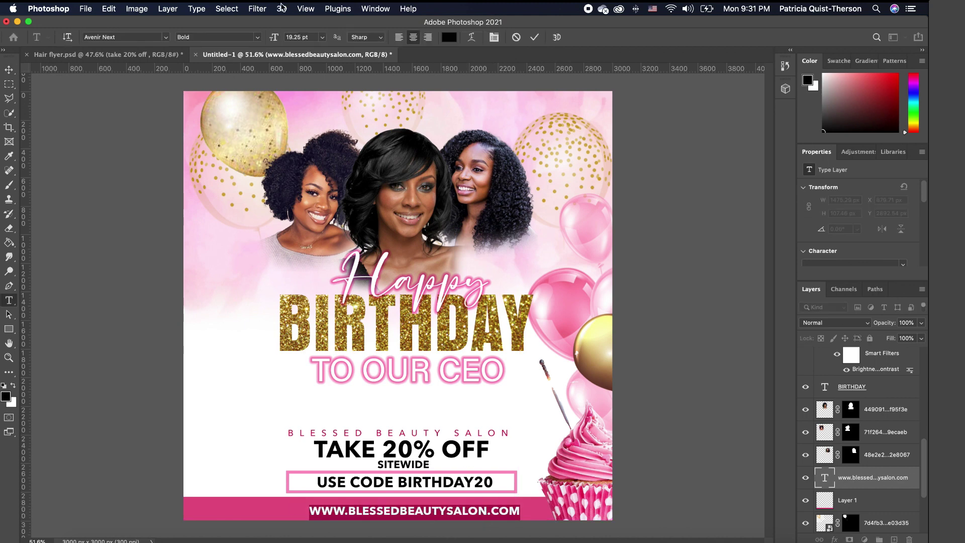
{"action": "left_click", "coordinate": [221, 37]}
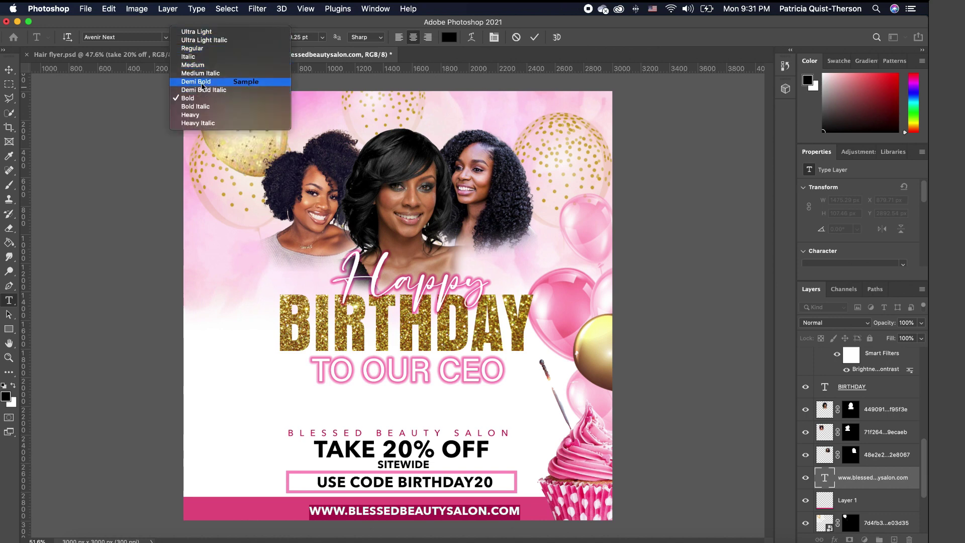
{"action": "left_click", "coordinate": [202, 85]}
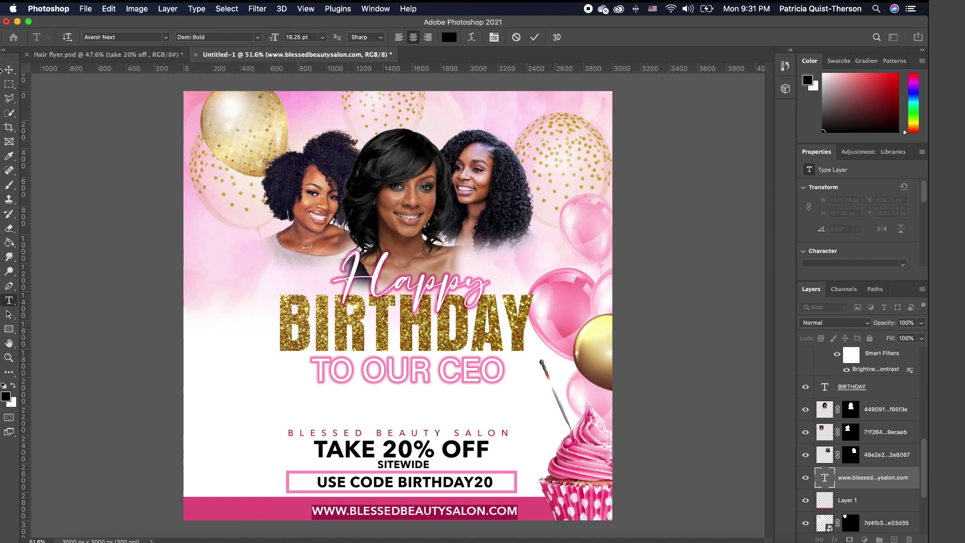
{"action": "left_click", "coordinate": [9, 70]}
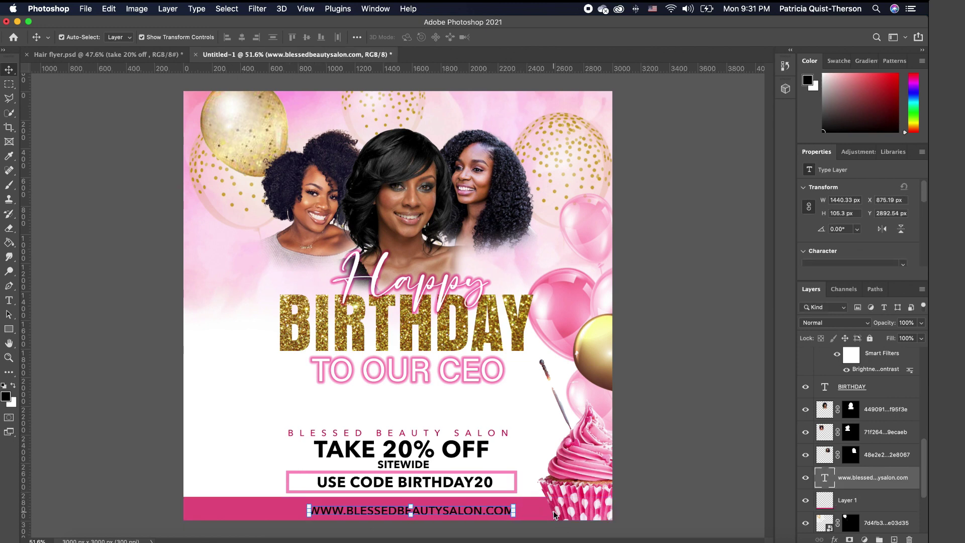
Step: Nudge the web address about 62 px left and 10 px up to centre it in the pink strip
{"action": "key", "text": "Left"}
{"action": "key", "text": "Left"}
{"action": "key", "text": "Left"}
{"action": "key", "text": "Left"}
{"action": "key", "text": "Left"}
{"action": "key", "text": "Left"}
{"action": "key", "text": "Left"}
{"action": "key", "text": "Left"}
{"action": "key", "text": "Left"}
{"action": "key", "text": "Left"}
{"action": "key", "text": "Left"}
{"action": "key", "text": "Left"}
{"action": "key", "text": "Left"}
{"action": "key", "text": "Left"}
{"action": "key", "text": "Left"}
{"action": "key", "text": "Left"}
{"action": "key", "text": "Left"}
{"action": "key", "text": "Left"}
{"action": "key", "text": "Left"}
{"action": "key", "text": "Left"}
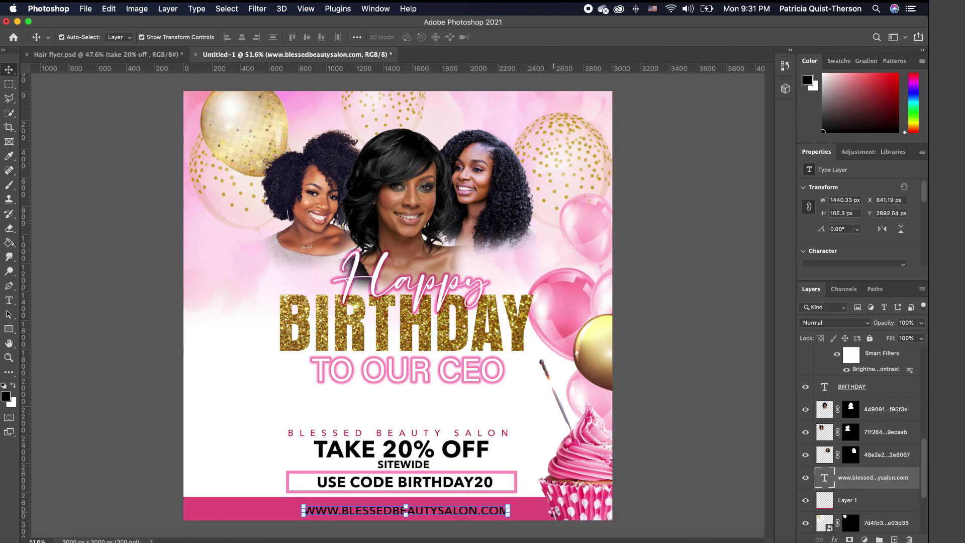
{"action": "key", "text": "Left"}
{"action": "key", "text": "Left"}
{"action": "key", "text": "Left"}
{"action": "key", "text": "Left"}
{"action": "key", "text": "Left"}
{"action": "key", "text": "Left"}
{"action": "key", "text": "Left"}
{"action": "key", "text": "Left"}
{"action": "key", "text": "Left"}
{"action": "key", "text": "Left"}
{"action": "key", "text": "Left"}
{"action": "key", "text": "Left"}
{"action": "key", "text": "Left"}
{"action": "key", "text": "Left"}
{"action": "key", "text": "Left"}
{"action": "key", "text": "Left"}
{"action": "key", "text": "Left"}
{"action": "key", "text": "Left"}
{"action": "key", "text": "Left"}
{"action": "key", "text": "Left"}
{"action": "key", "text": "Up"}
{"action": "key", "text": "Up"}
{"action": "key", "text": "Up"}
{"action": "key", "text": "Up"}
{"action": "key", "text": "Up"}
{"action": "key", "text": "Up"}
{"action": "key", "text": "Up"}
{"action": "key", "text": "Up"}
{"action": "key", "text": "Up"}
{"action": "key", "text": "Up"}
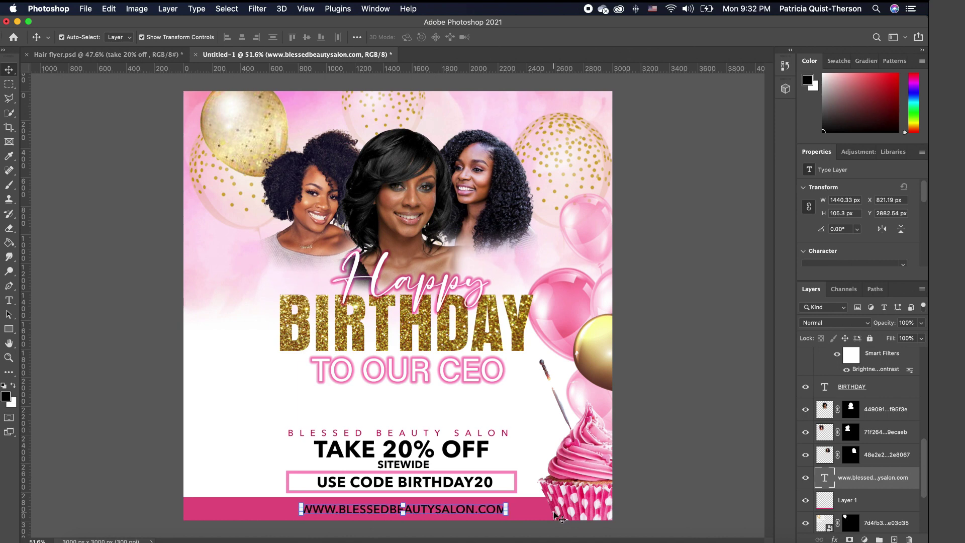
{"action": "key", "text": "Left"}
{"action": "key", "text": "Left"}
{"action": "key", "text": "Left"}
{"action": "key", "text": "Left"}
{"action": "key", "text": "Left"}
{"action": "key", "text": "Left"}
{"action": "key", "text": "Left"}
{"action": "key", "text": "Left"}
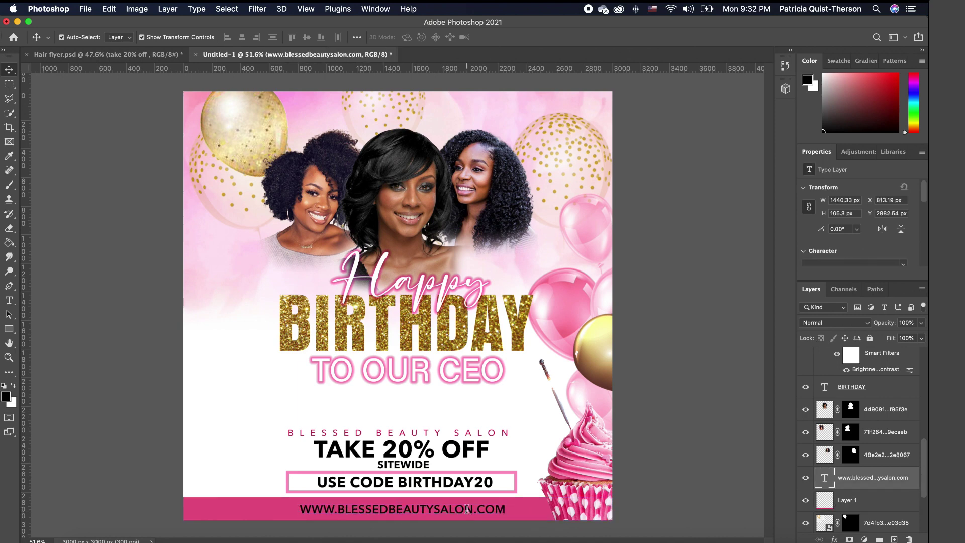
Step: Colour the web address text white
{"action": "double_click", "coordinate": [467, 509]}
{"action": "left_click", "coordinate": [13, 386]}
{"action": "left_click", "coordinate": [81, 390]}
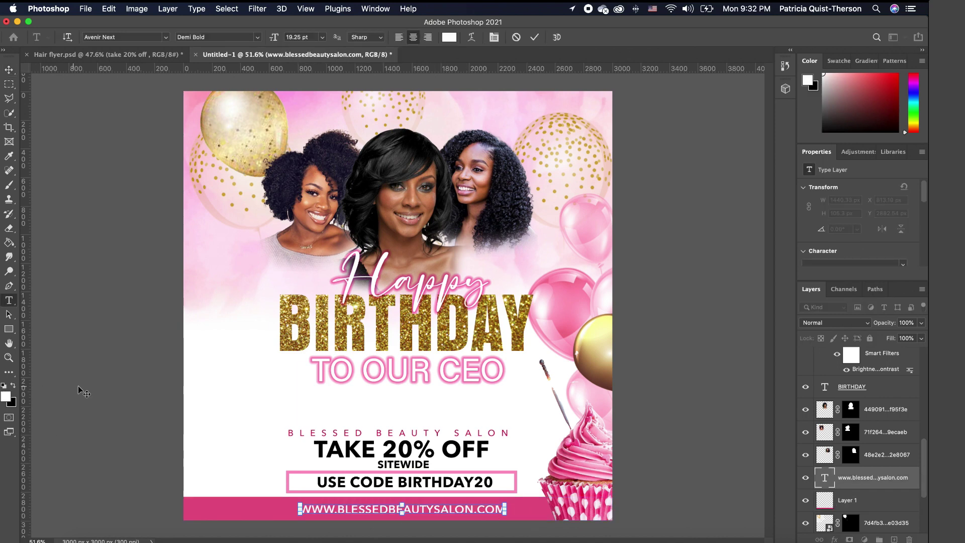
{"action": "left_click", "coordinate": [675, 488]}
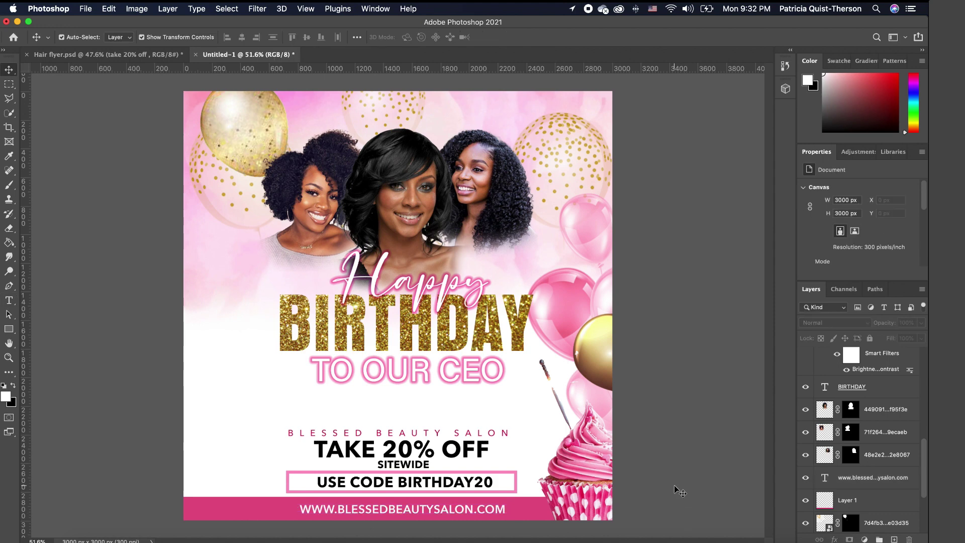
Step: Nudge the white web address about 10 px further left to line it up under the promo code box
{"action": "left_click", "coordinate": [466, 511]}
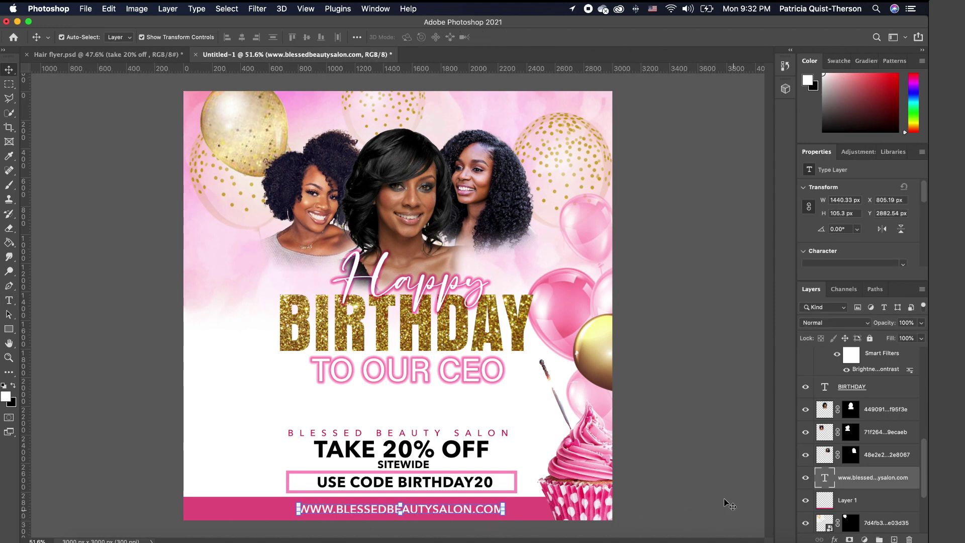
{"action": "left_click", "coordinate": [704, 498]}
{"action": "left_click", "coordinate": [500, 510]}
{"action": "left_click", "coordinate": [499, 510]}
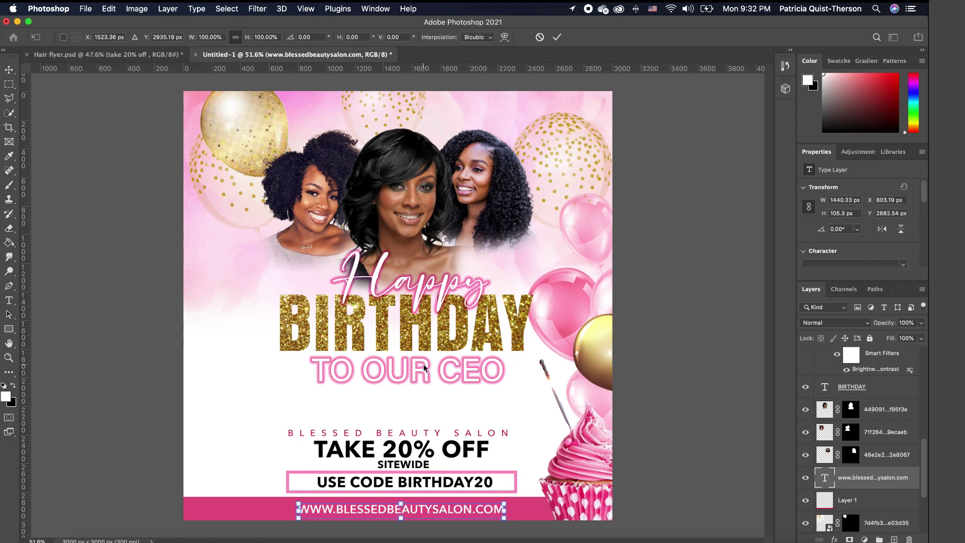
Step: Change the web address's font weight to Medium and deselect the text
{"action": "double_click", "coordinate": [479, 510]}
{"action": "left_click", "coordinate": [260, 38]}
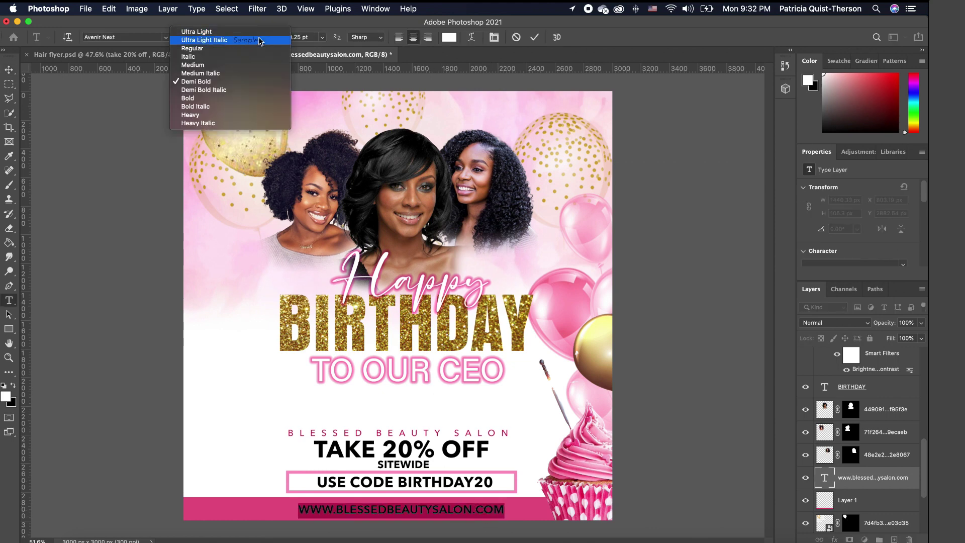
{"action": "left_click", "coordinate": [202, 68]}
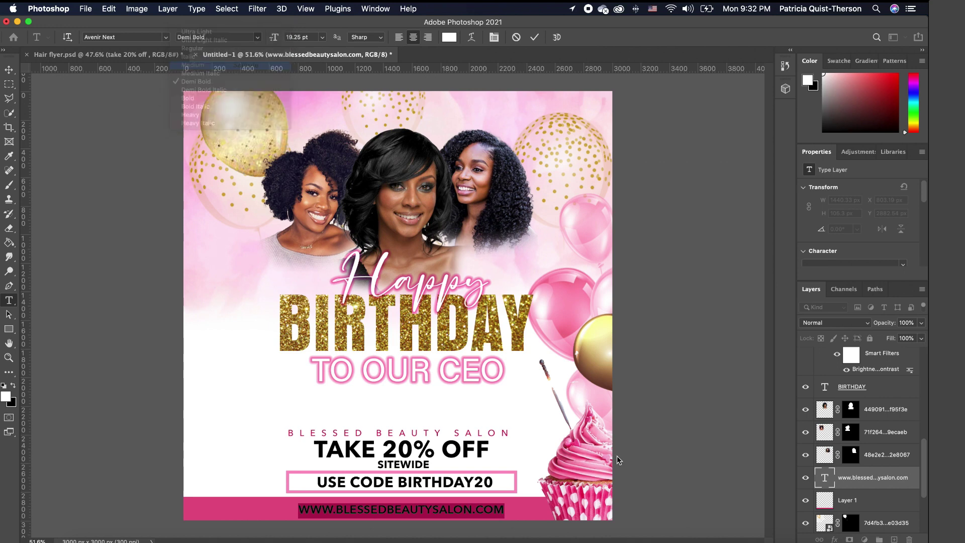
{"action": "left_click", "coordinate": [678, 467]}
{"action": "left_click", "coordinate": [670, 466]}
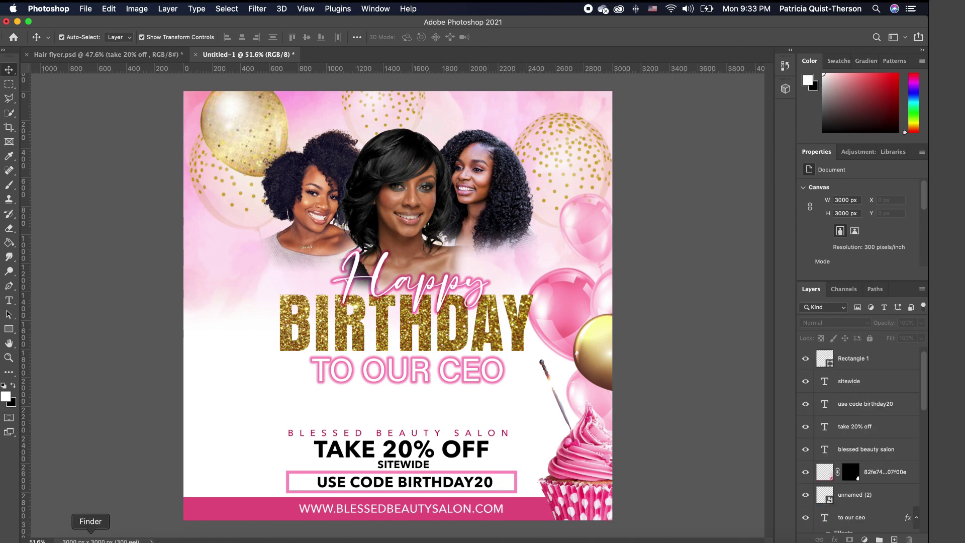
Step: Place the gold glitter image unnamed (6) over the flyer's lower-left area and move its layer beneath the pink footer strip's layer
{"action": "left_click", "coordinate": [90, 539]}
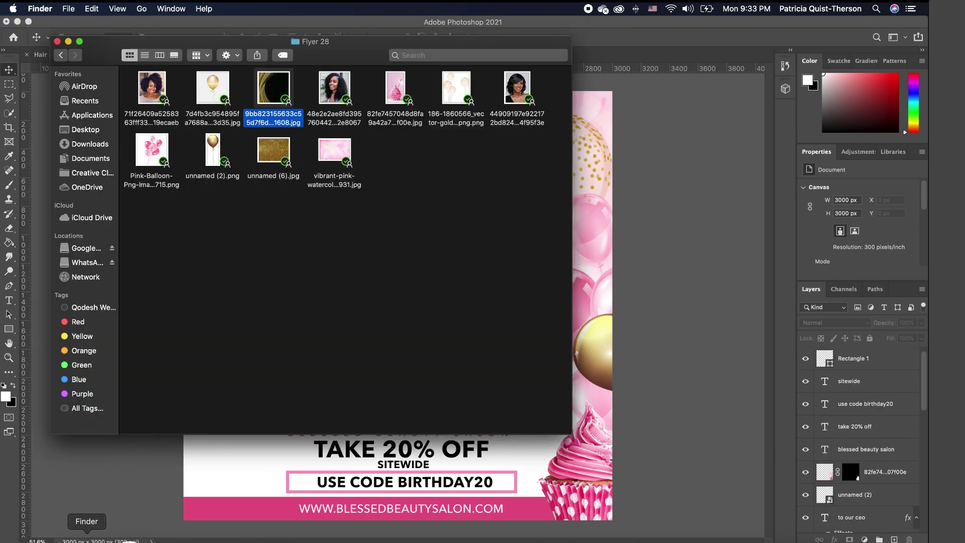
{"action": "left_click_drag", "start_coordinate": [271, 163], "coordinate": [258, 473]}
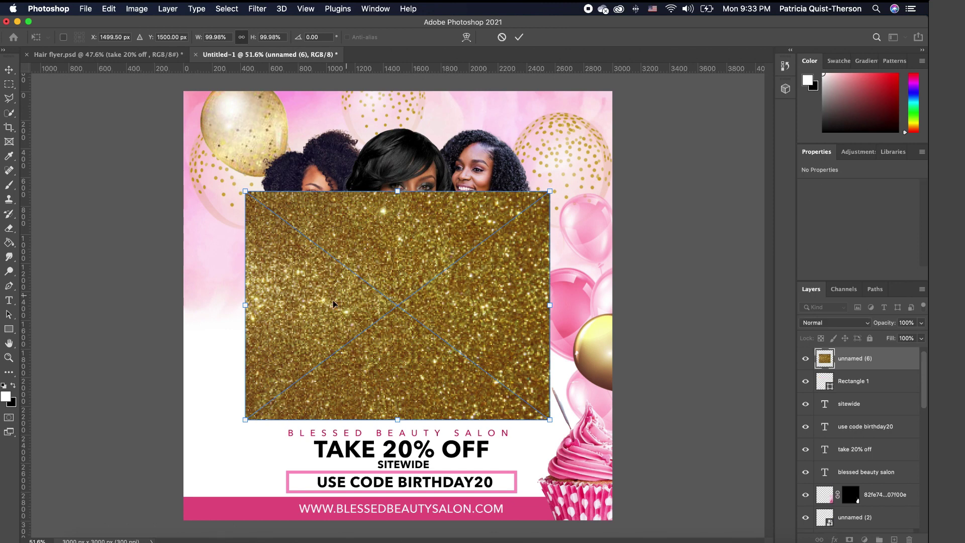
{"action": "left_click_drag", "start_coordinate": [328, 307], "coordinate": [217, 411]}
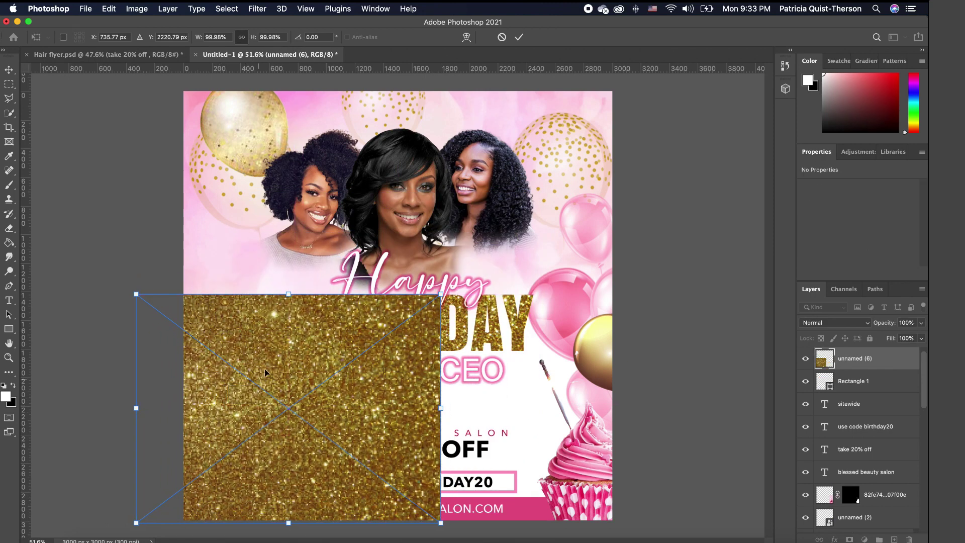
{"action": "key", "text": "Return"}
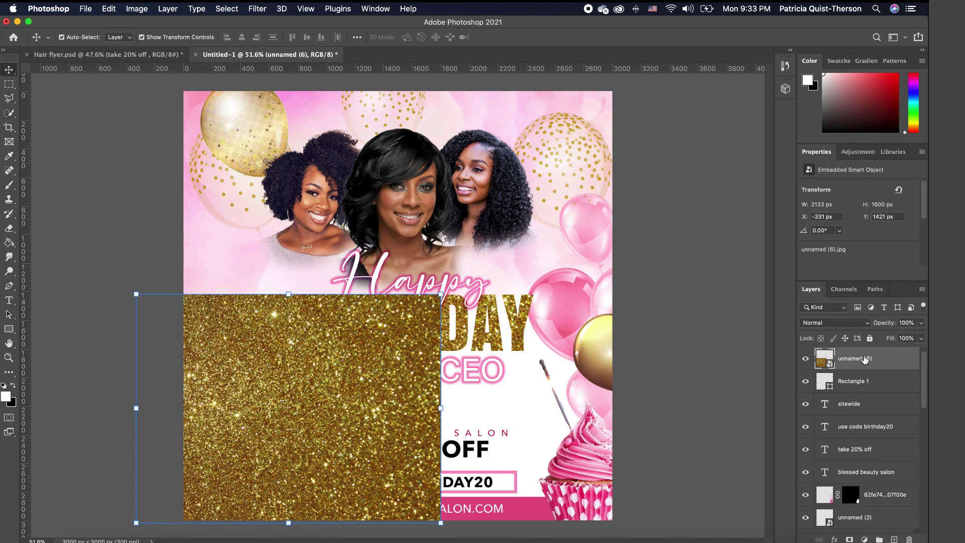
{"action": "left_click_drag", "start_coordinate": [865, 359], "coordinate": [856, 495]}
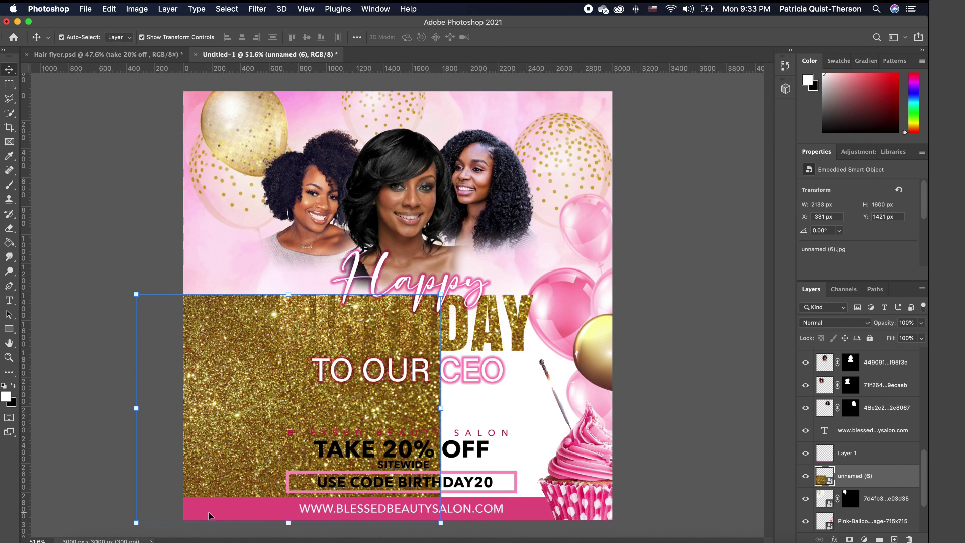
Step: Rasterize the glitter layer, erase it with a soft 1000 px brush to leave only the flyer's lower-left corner, and shift it further into that corner
{"action": "left_click", "coordinate": [8, 229]}
{"action": "left_click", "coordinate": [357, 328]}
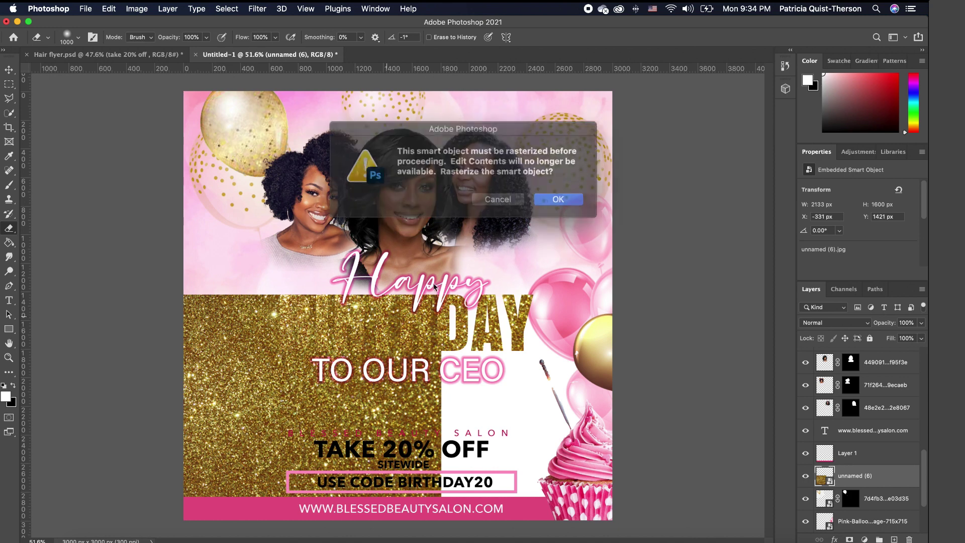
{"action": "left_click", "coordinate": [548, 195]}
{"action": "mouse_move", "coordinate": [456, 280]}
{"action": "left_mouse_down"}
{"action": "mouse_move", "coordinate": [408, 322]}
{"action": "mouse_move", "coordinate": [378, 329]}
{"action": "mouse_move", "coordinate": [382, 360]}
{"action": "mouse_move", "coordinate": [322, 382]}
{"action": "mouse_move", "coordinate": [412, 442]}
{"action": "mouse_move", "coordinate": [361, 468]}
{"action": "mouse_move", "coordinate": [381, 440]}
{"action": "mouse_move", "coordinate": [281, 327]}
{"action": "mouse_move", "coordinate": [222, 302]}
{"action": "mouse_move", "coordinate": [262, 362]}
{"action": "mouse_move", "coordinate": [218, 262]}
{"action": "mouse_move", "coordinate": [272, 382]}
{"action": "mouse_move", "coordinate": [251, 402]}
{"action": "mouse_move", "coordinate": [444, 348]}
{"action": "mouse_move", "coordinate": [261, 362]}
{"action": "mouse_move", "coordinate": [281, 392]}
{"action": "mouse_move", "coordinate": [261, 412]}
{"action": "mouse_move", "coordinate": [314, 417]}
{"action": "mouse_move", "coordinate": [414, 390]}
{"action": "mouse_move", "coordinate": [272, 327]}
{"action": "left_mouse_up"}
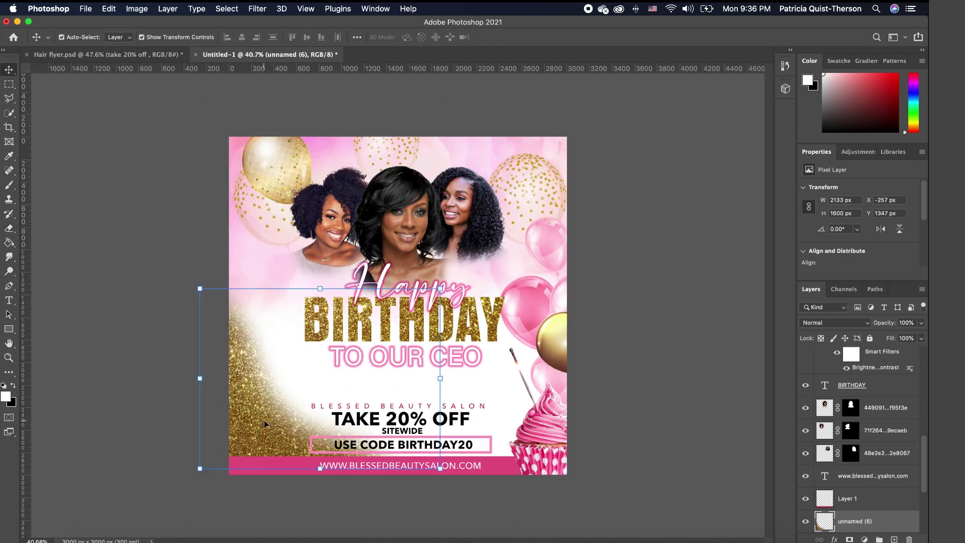
{"action": "left_click_drag", "start_coordinate": [264, 423], "coordinate": [257, 436]}
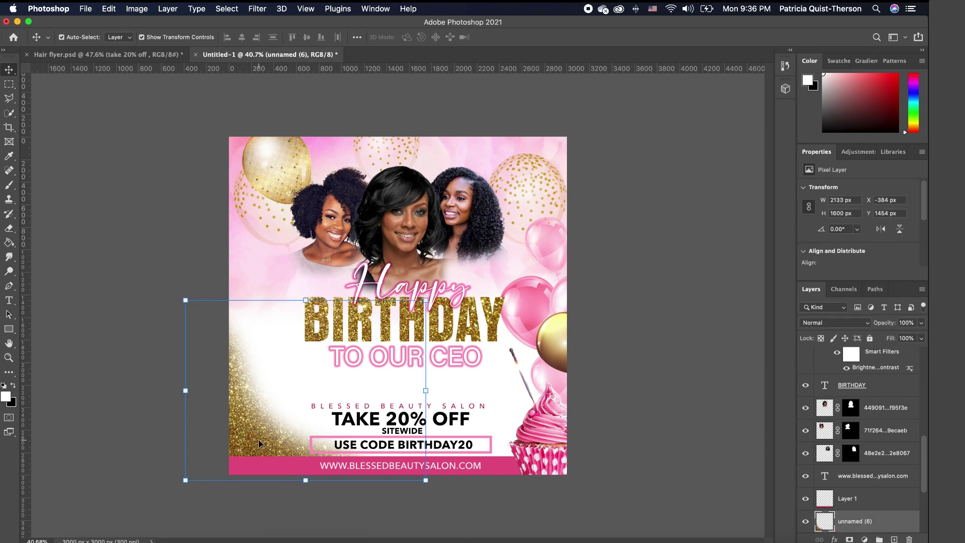
Step: Duplicate the glitter layer, flip the copy both ways, enlarge it to about 2471 by 1687 px and fit it into the flyer's upper-right corner
{"action": "key", "text": "super+j"}
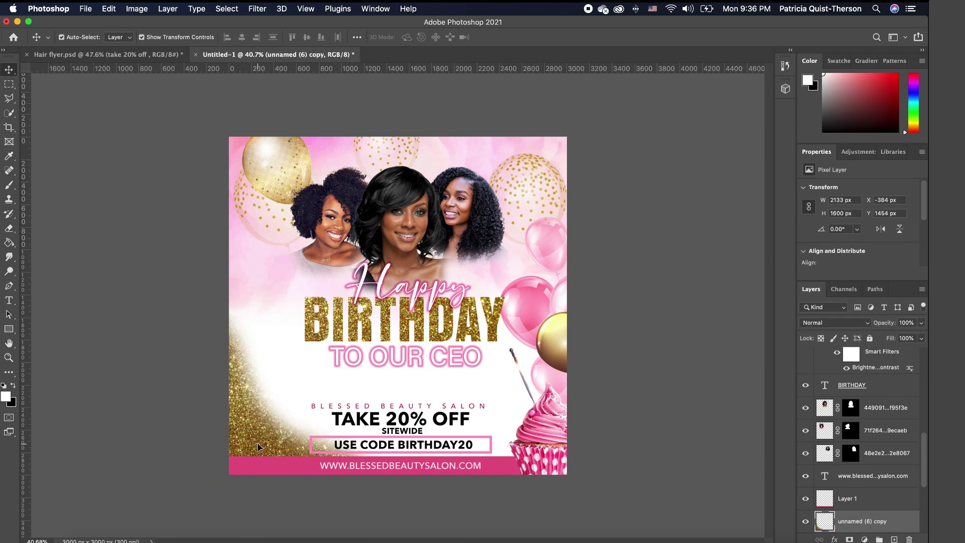
{"action": "left_click_drag", "start_coordinate": [258, 447], "coordinate": [501, 238]}
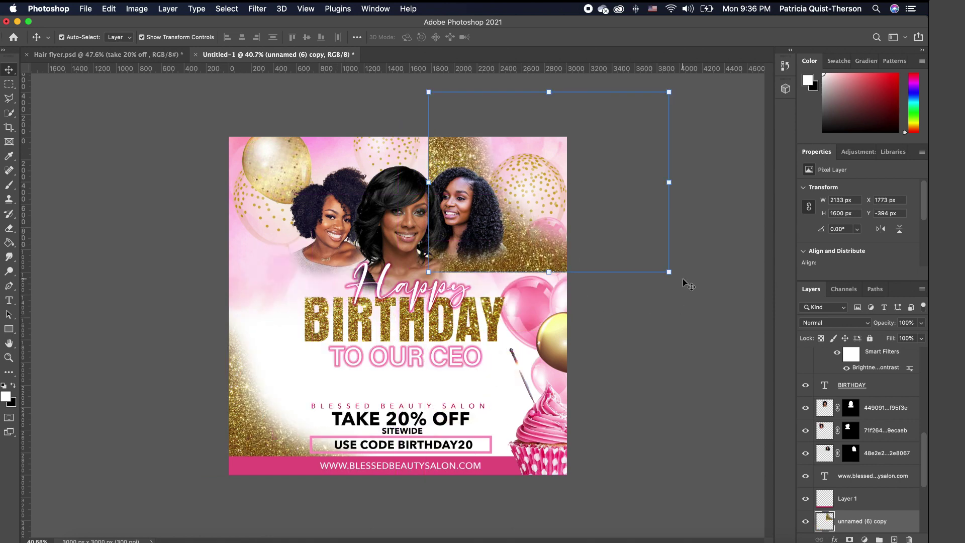
{"action": "left_click_drag", "start_coordinate": [676, 286], "coordinate": [470, 115]}
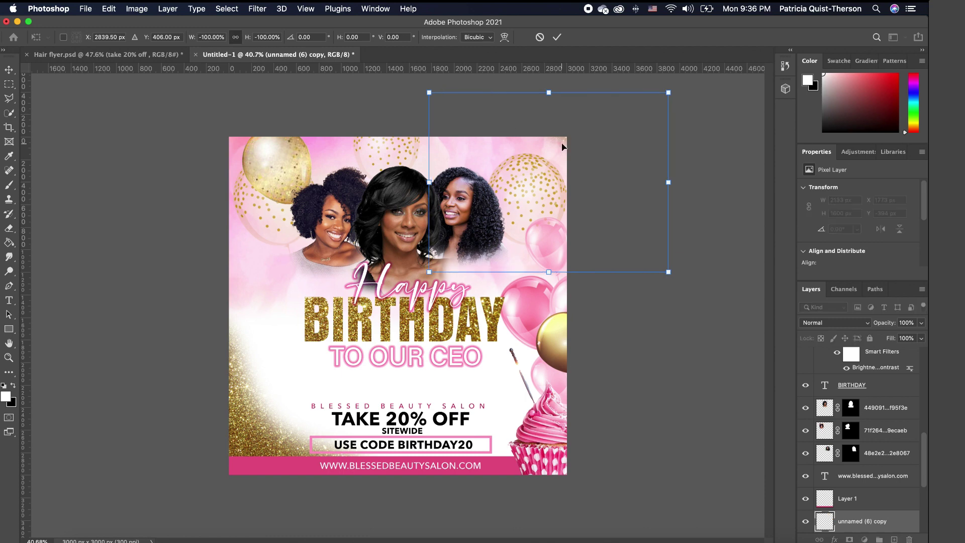
{"action": "left_click_drag", "start_coordinate": [560, 146], "coordinate": [478, 160]}
{"action": "left_click_drag", "start_coordinate": [596, 305], "coordinate": [640, 262]}
{"action": "left_click_drag", "start_coordinate": [548, 187], "coordinate": [566, 190]}
{"action": "key", "text": "Return"}
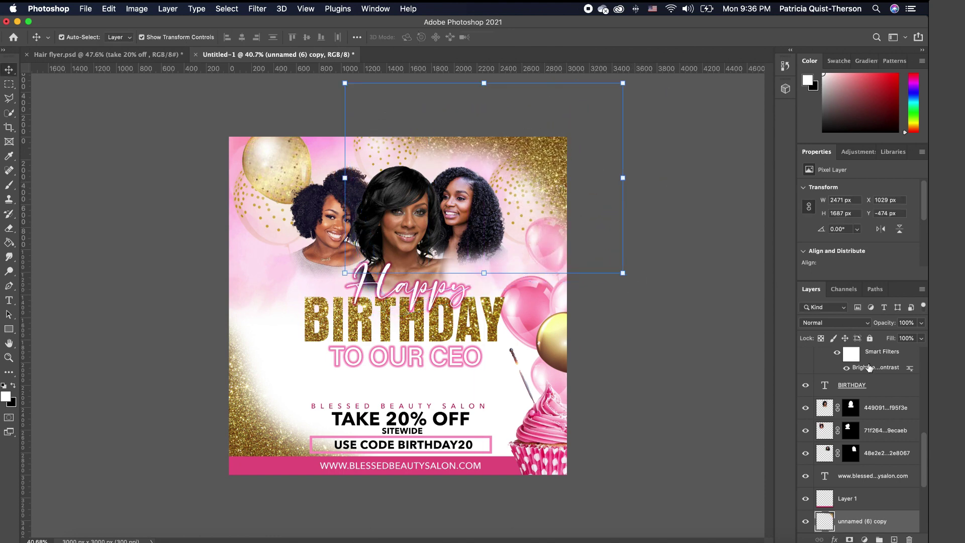
Step: Move the copied glitter layer beneath all the balloon layers, directly above the pink watercolor background, and deselect it
{"action": "scroll", "coordinate": [872, 487], "scroll_direction": "down", "scroll_amount": 2}
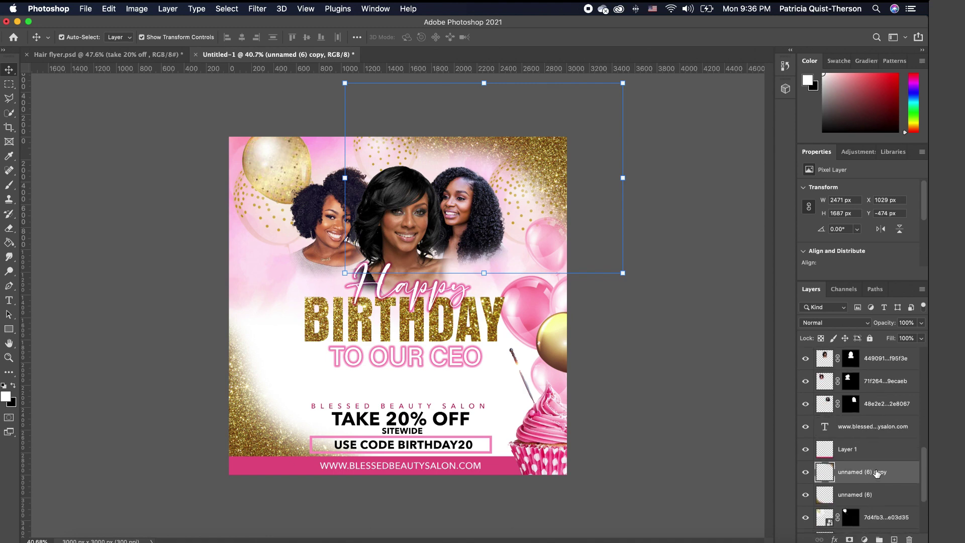
{"action": "left_click_drag", "start_coordinate": [877, 472], "coordinate": [873, 499]}
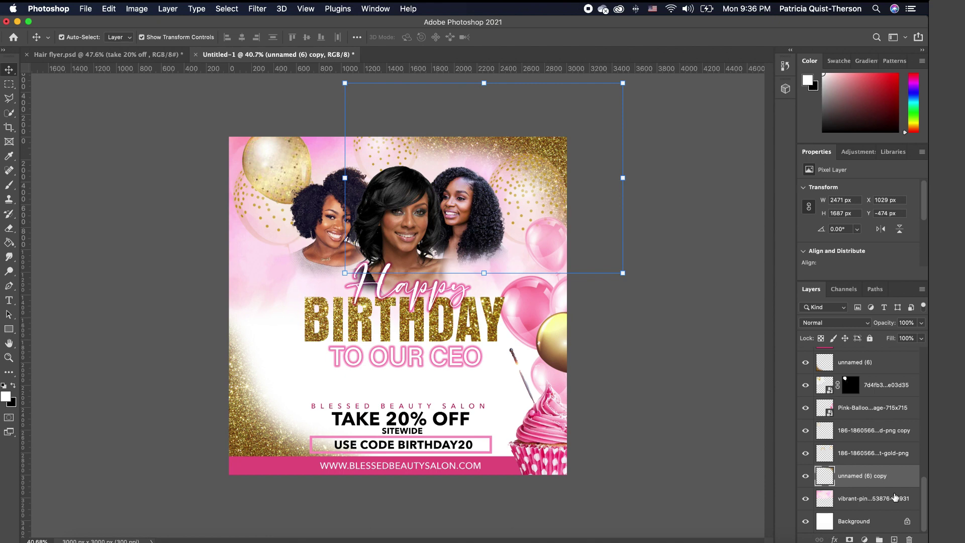
{"action": "left_click", "coordinate": [527, 213]}
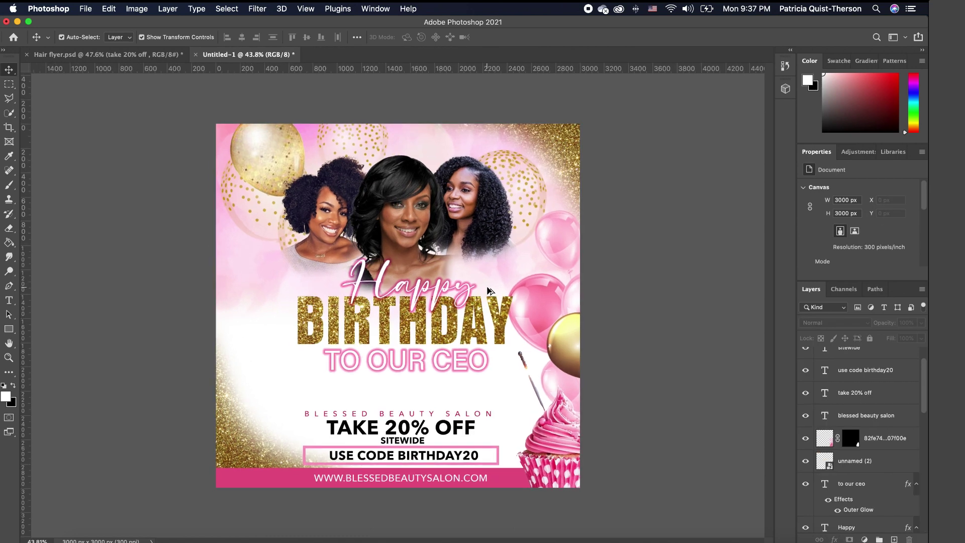
{"action": "scroll", "coordinate": [487, 291], "scroll_direction": "up", "scroll_amount": 2}
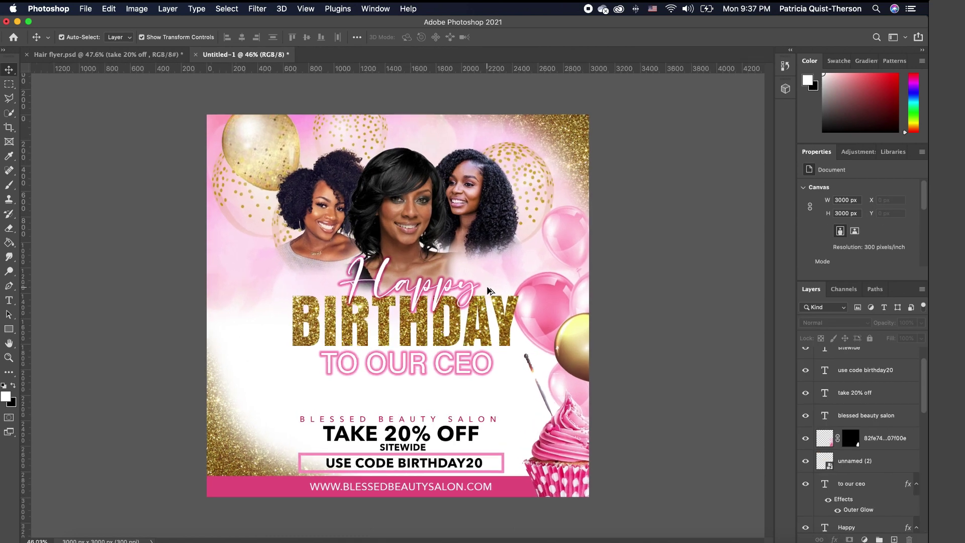
Step: Add a drop shadow to the BIRTHDAY text layer and set the shadow colour to near-black 040404
{"action": "left_click", "coordinate": [508, 333]}
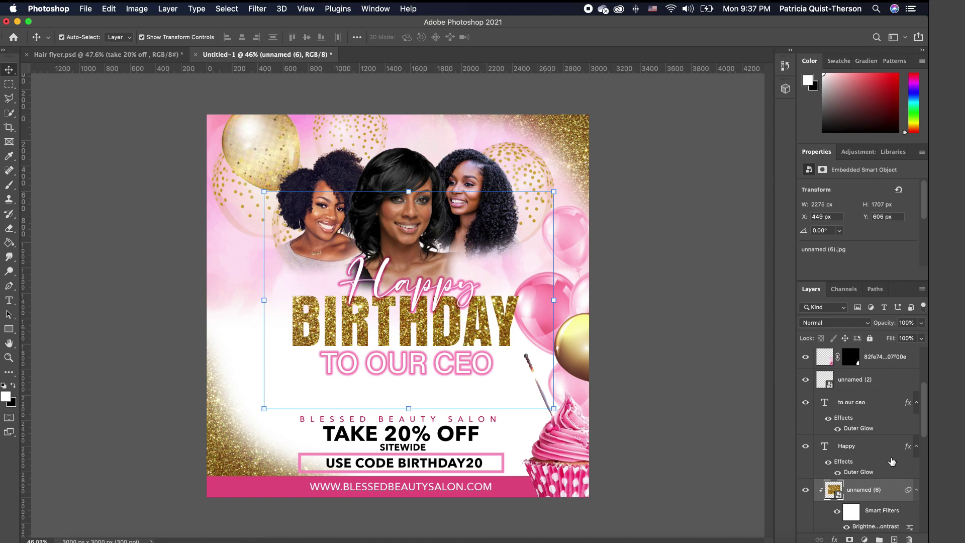
{"action": "scroll", "coordinate": [892, 461], "scroll_direction": "down", "scroll_amount": 3}
{"action": "scroll", "coordinate": [893, 459], "scroll_direction": "down", "scroll_amount": 1}
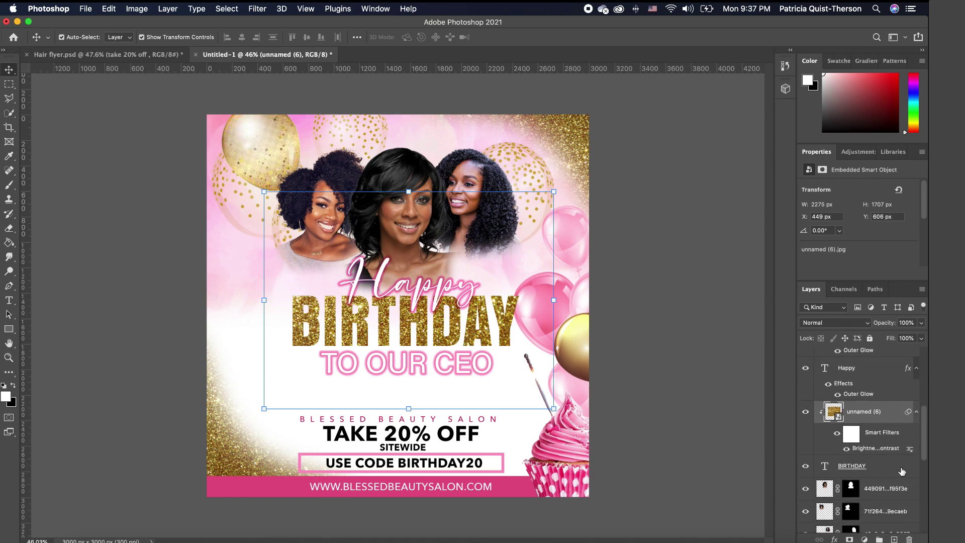
{"action": "double_click", "coordinate": [904, 468]}
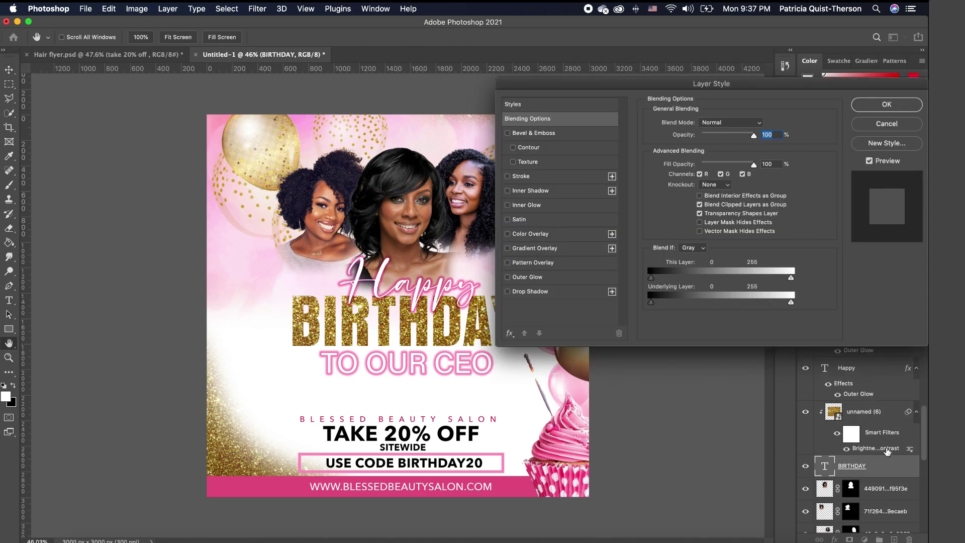
{"action": "left_click", "coordinate": [507, 292]}
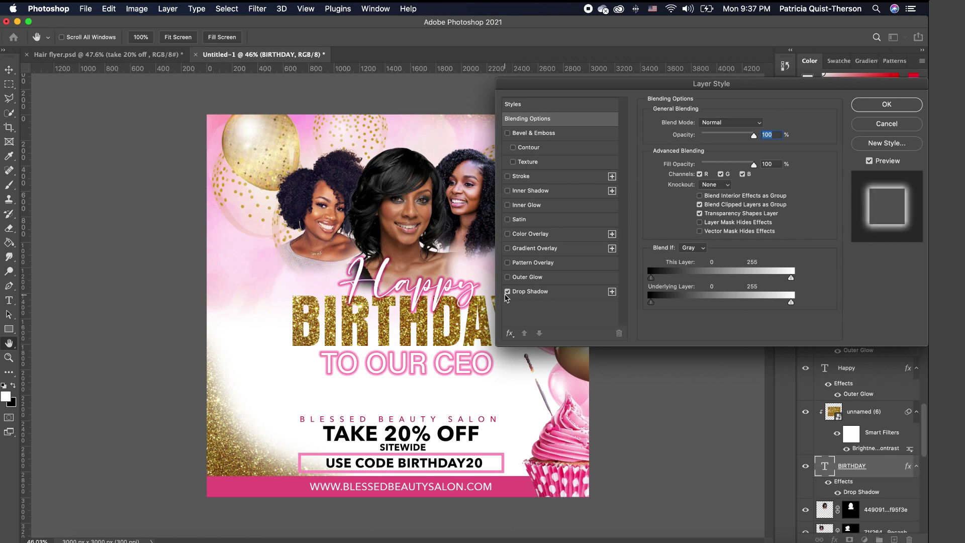
{"action": "left_click", "coordinate": [570, 292]}
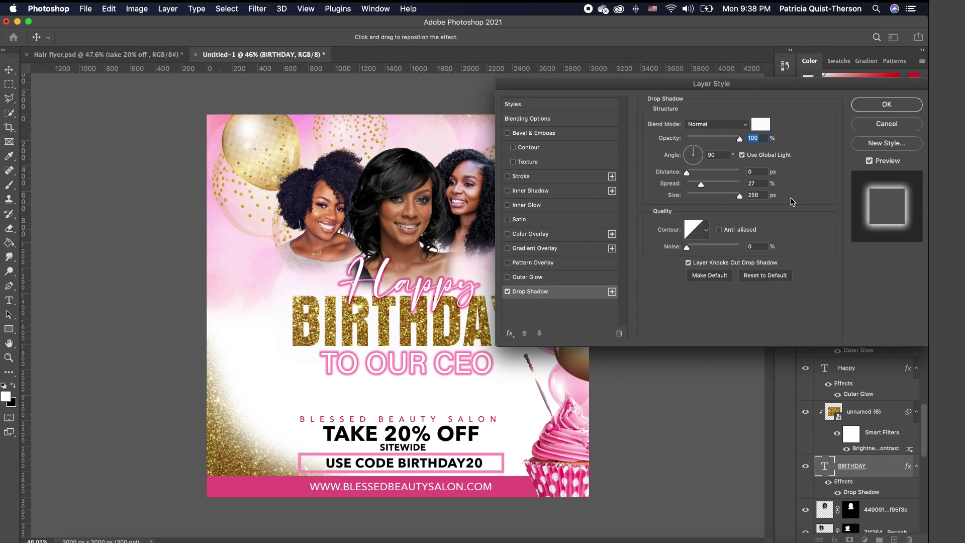
{"action": "left_click", "coordinate": [761, 127]}
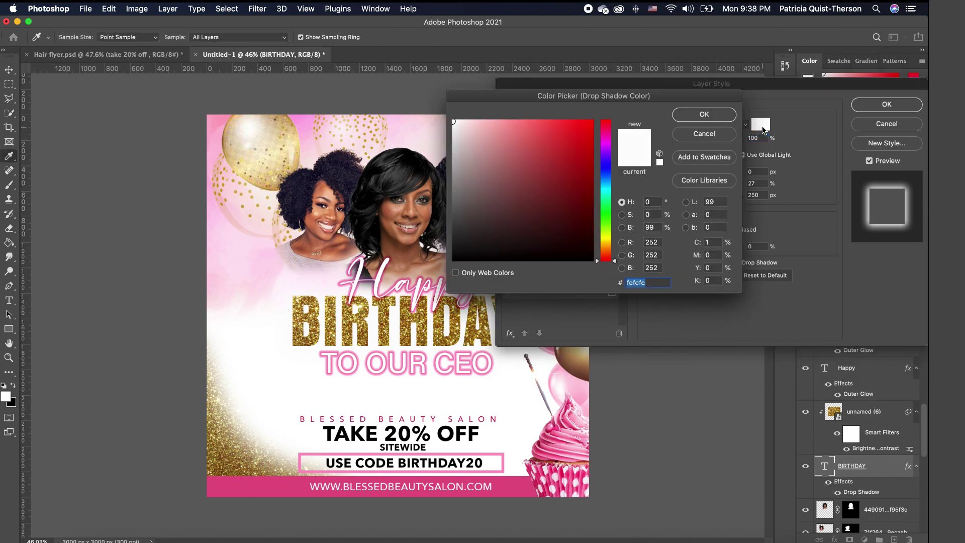
{"action": "left_click", "coordinate": [456, 258]}
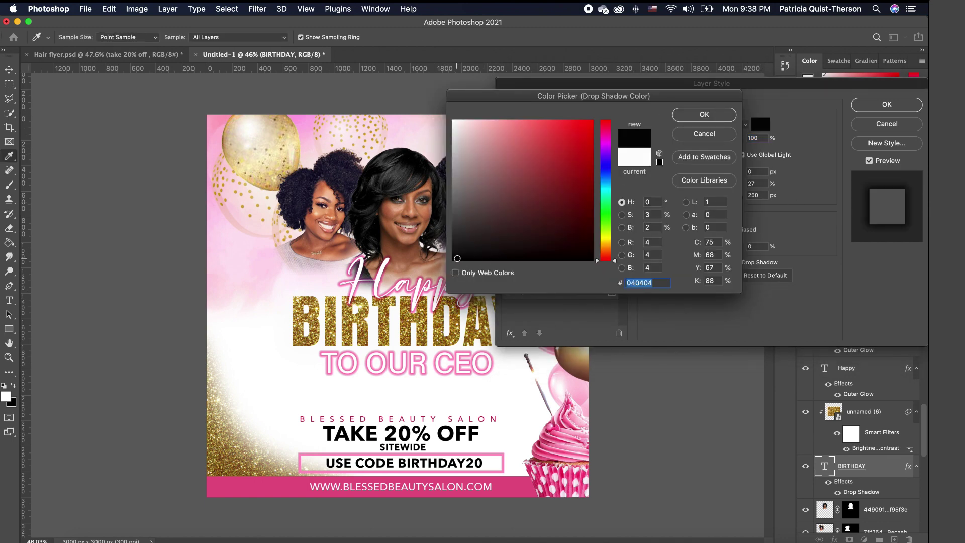
{"action": "left_click", "coordinate": [705, 123]}
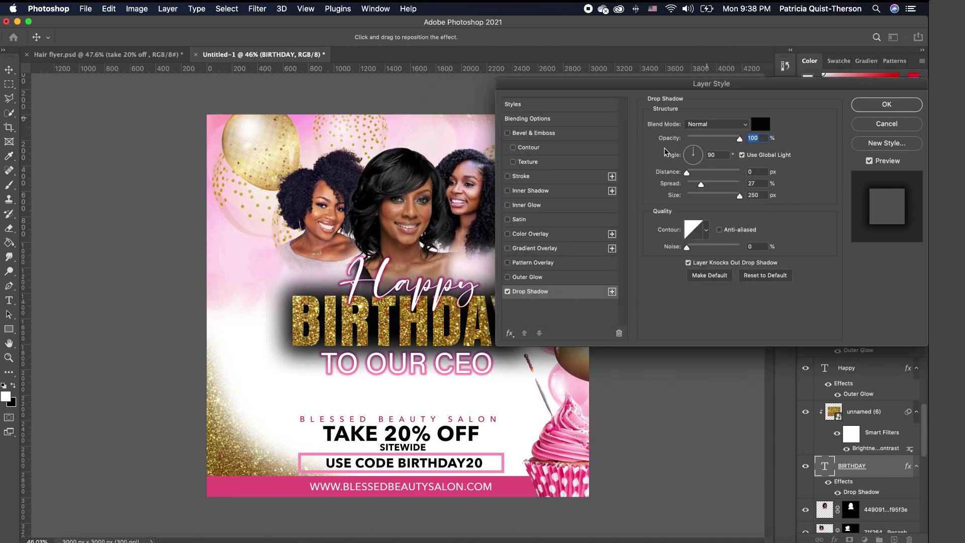
Step: Set the BIRTHDAY shadow to angle 62°, distance 11 px, spread 17% and size 16 px, apply it and deselect the layer
{"action": "left_click_drag", "start_coordinate": [741, 197], "coordinate": [692, 195]}
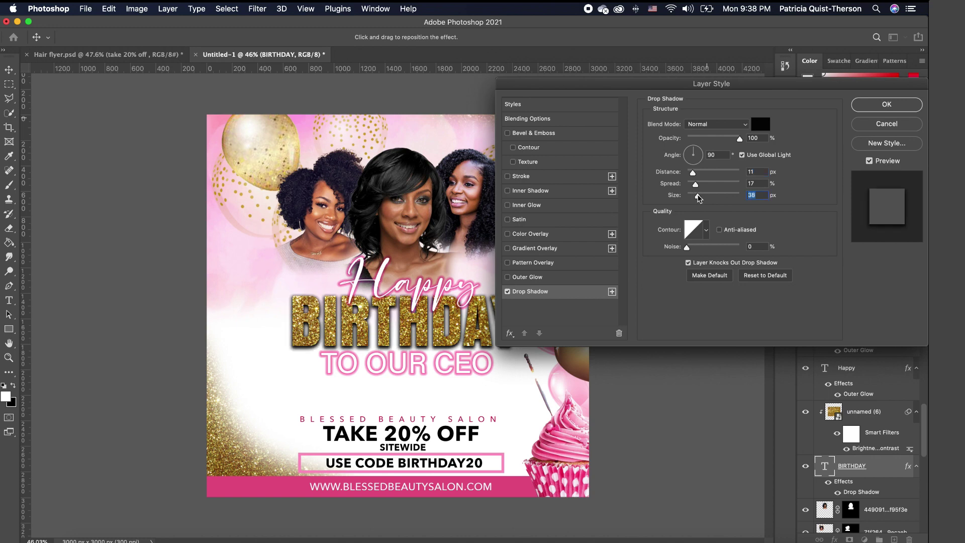
{"action": "left_click", "coordinate": [696, 150]}
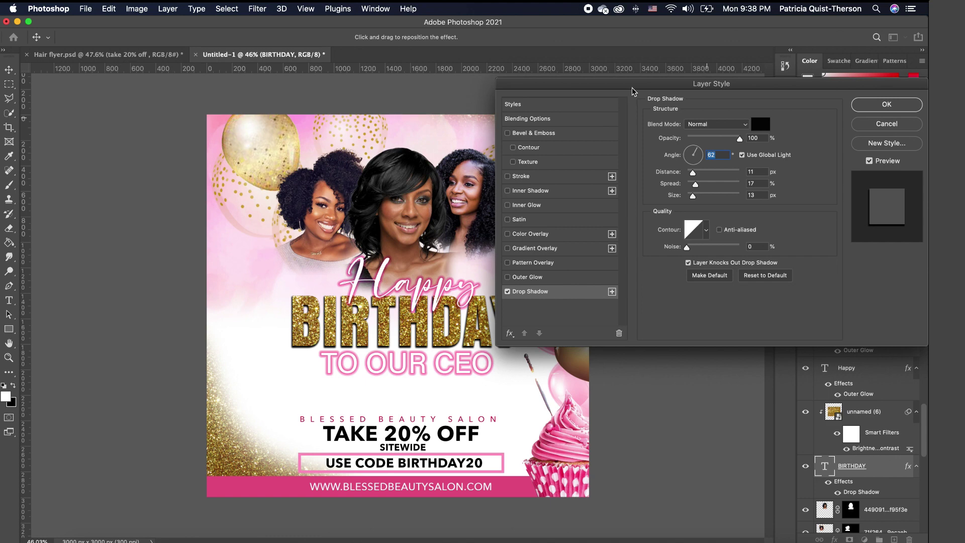
{"action": "left_click_drag", "start_coordinate": [627, 88], "coordinate": [644, 71]}
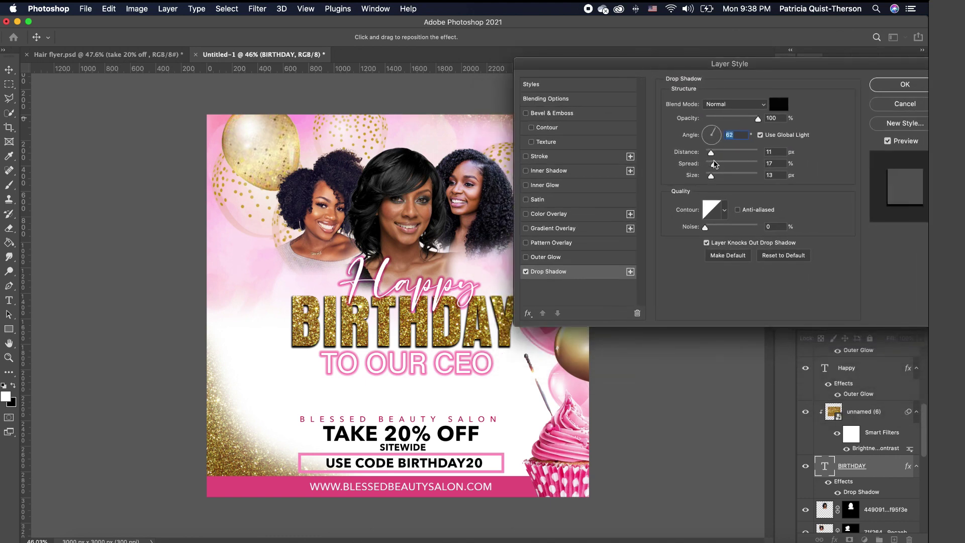
{"action": "left_click_drag", "start_coordinate": [710, 176], "coordinate": [711, 176]}
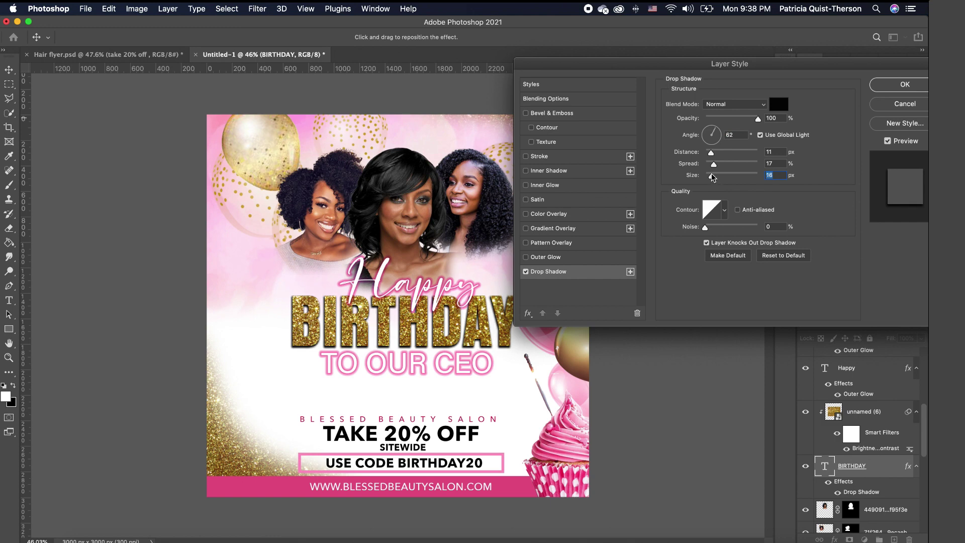
{"action": "left_click", "coordinate": [898, 85]}
{"action": "left_click", "coordinate": [671, 371]}
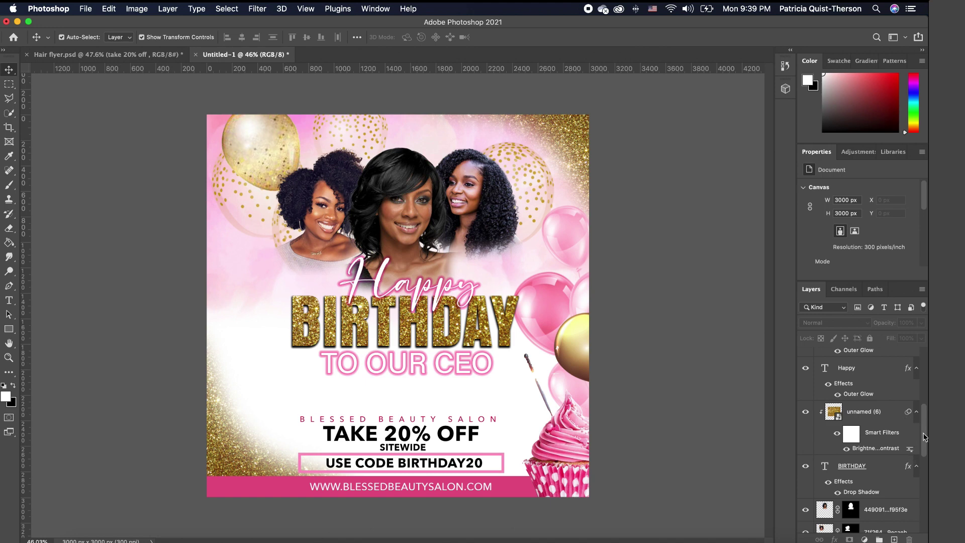
Step: Stamp all visible layers into a new merged layer above Rectangle 1 at the top of the layer stack
{"action": "left_click_drag", "start_coordinate": [925, 434], "coordinate": [925, 373]}
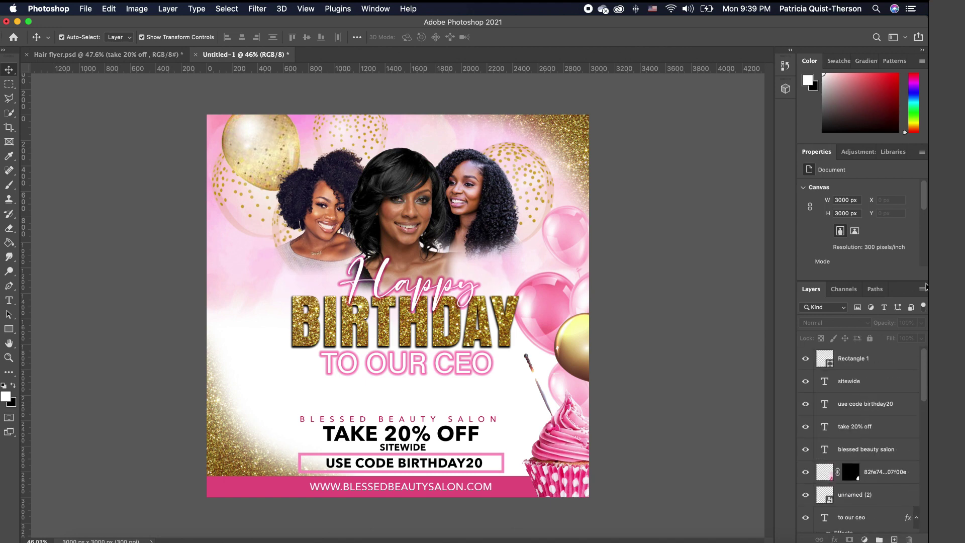
{"action": "left_click", "coordinate": [858, 358]}
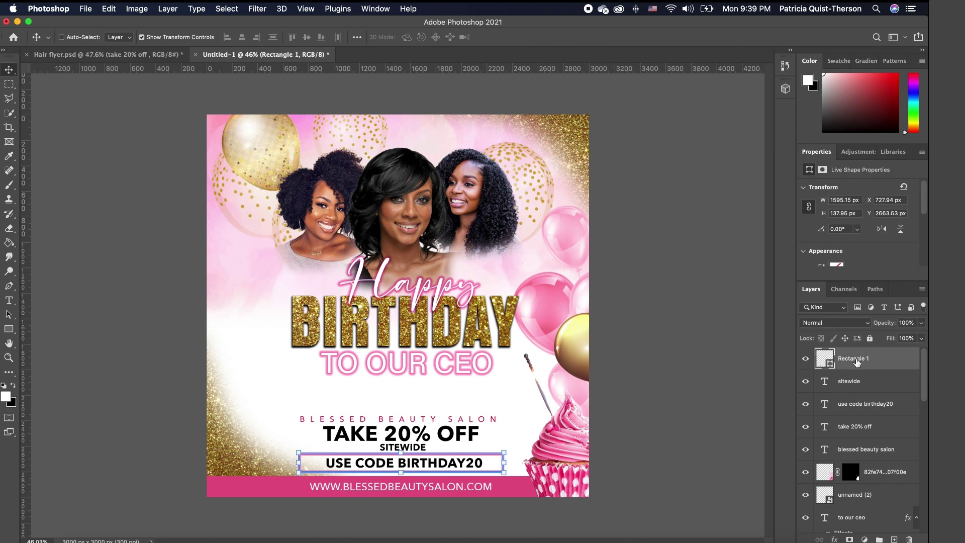
{"action": "key", "text": "super+alt+shift+e"}
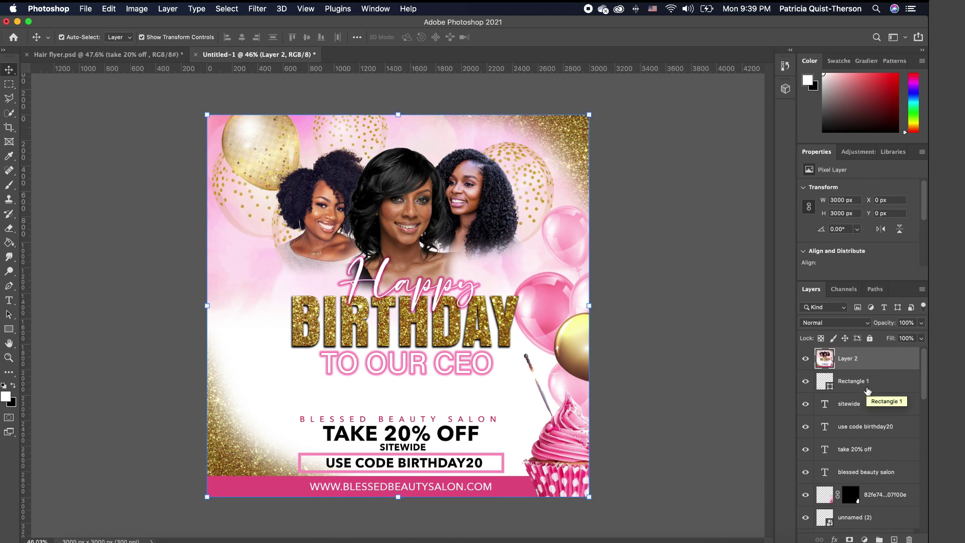
Step: Apply the Camera Raw filter to the merged layer with Temperature -5 and Contrast +31
{"action": "left_click", "coordinate": [259, 10]}
{"action": "left_click", "coordinate": [297, 94]}
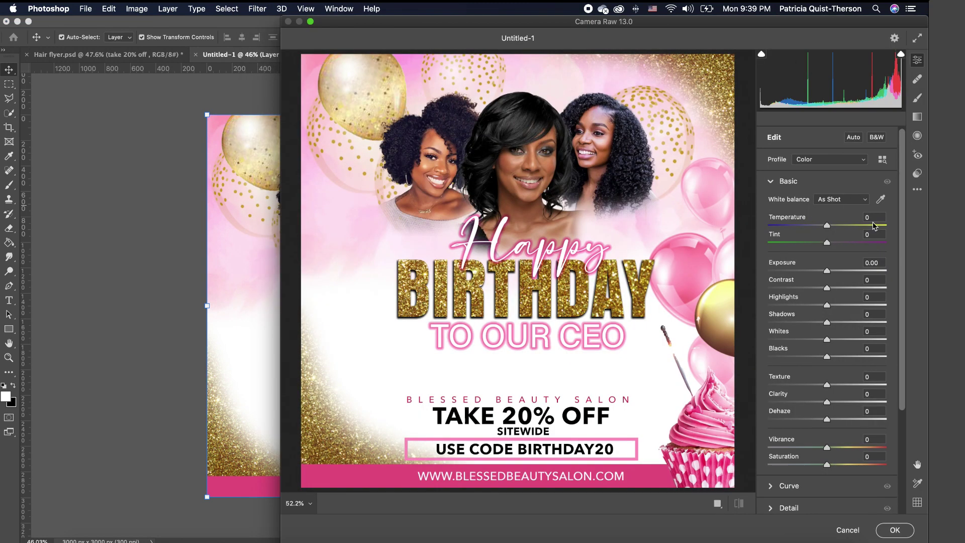
{"action": "left_click_drag", "start_coordinate": [828, 229], "coordinate": [826, 229]}
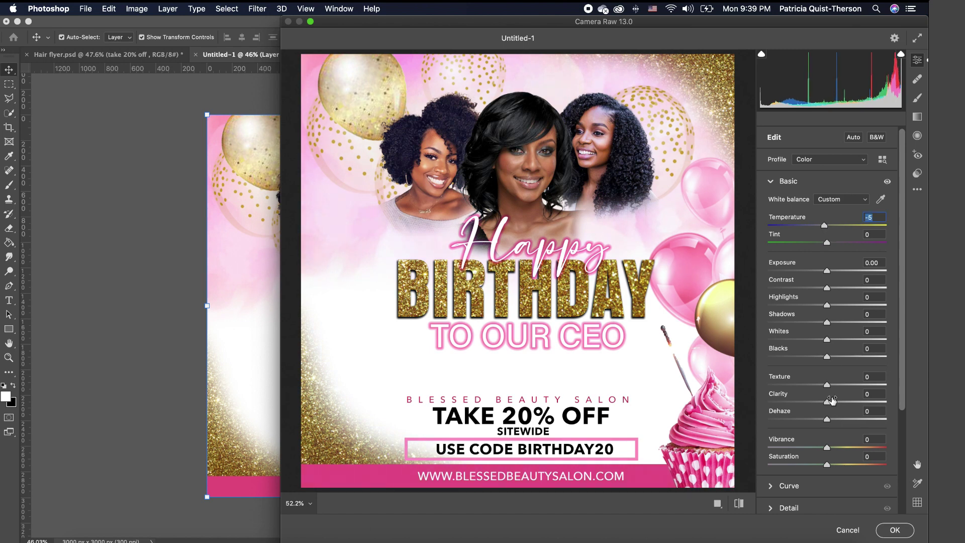
{"action": "left_click_drag", "start_coordinate": [829, 290], "coordinate": [847, 289]}
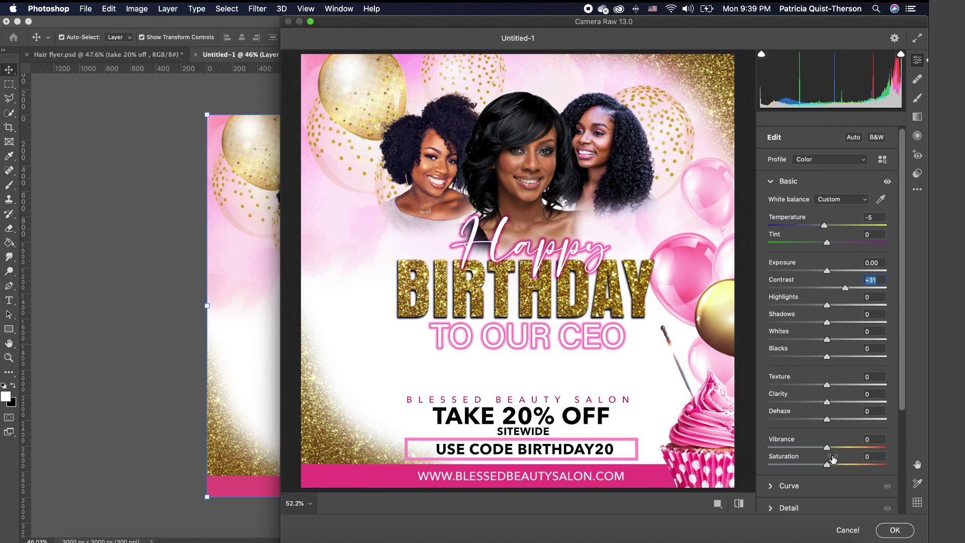
{"action": "left_click", "coordinate": [894, 530]}
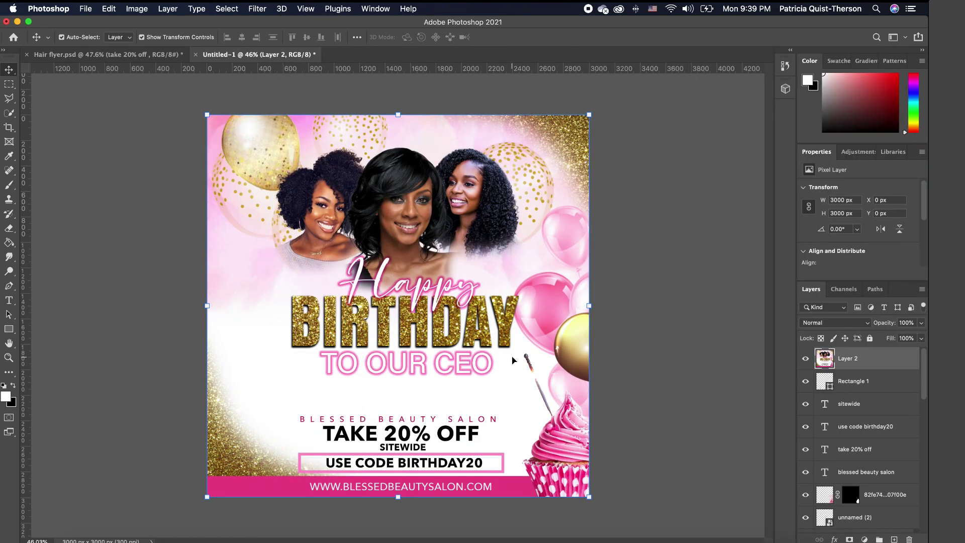
Step: Toggle the merged layer's visibility off and on to compare the flyer before and after the colour adjustments
{"action": "left_click", "coordinate": [805, 359]}
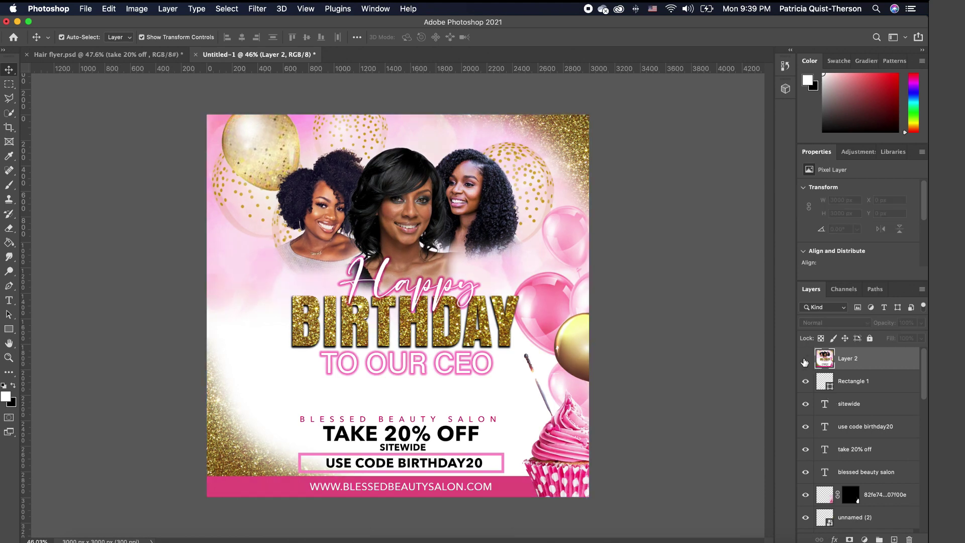
{"action": "left_click", "coordinate": [805, 360]}
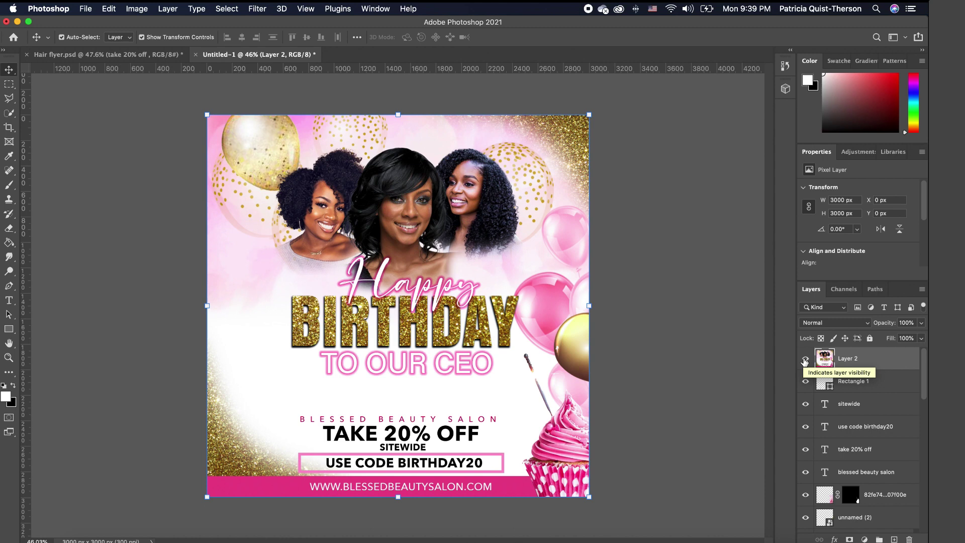
{"action": "left_click", "coordinate": [805, 360]}
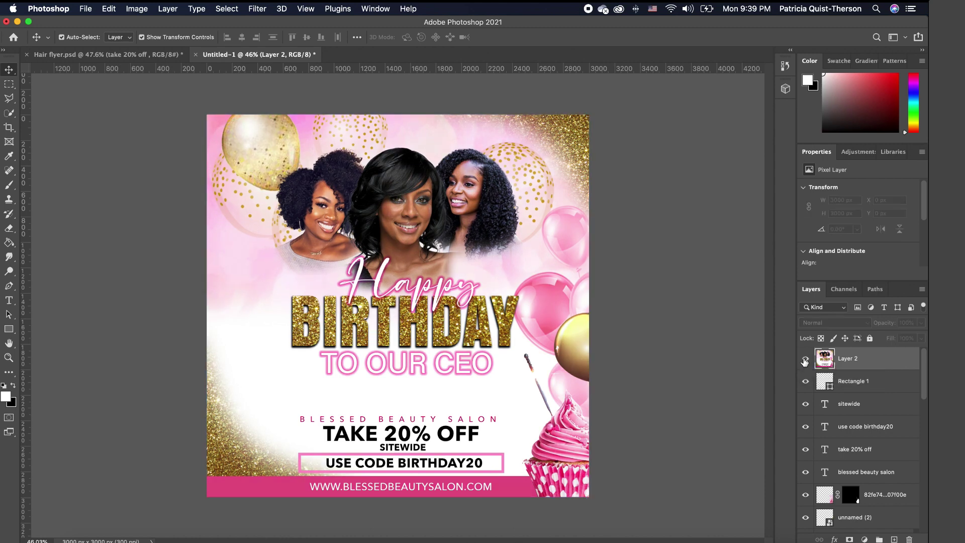
{"action": "left_click", "coordinate": [804, 360]}
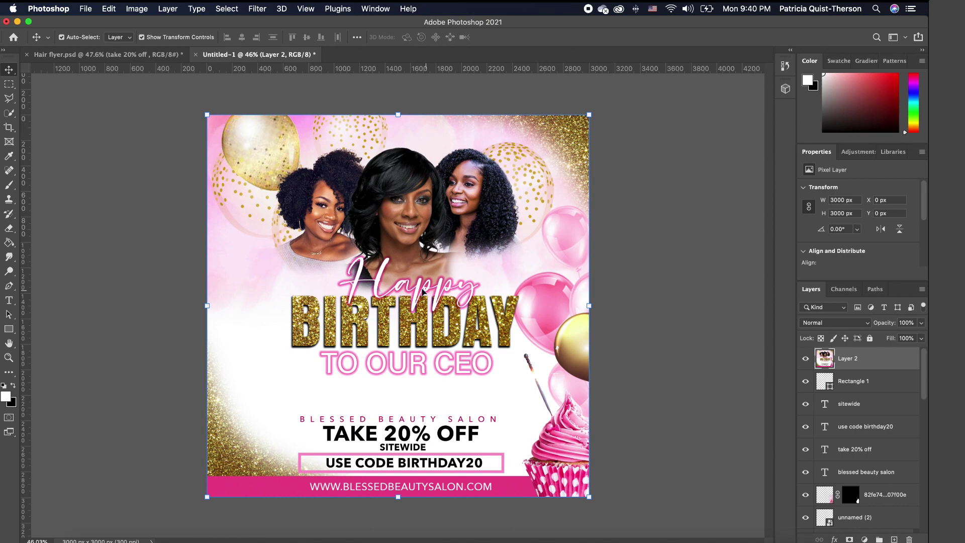
{"action": "scroll", "coordinate": [407, 284], "scroll_direction": "up", "scroll_amount": 3}
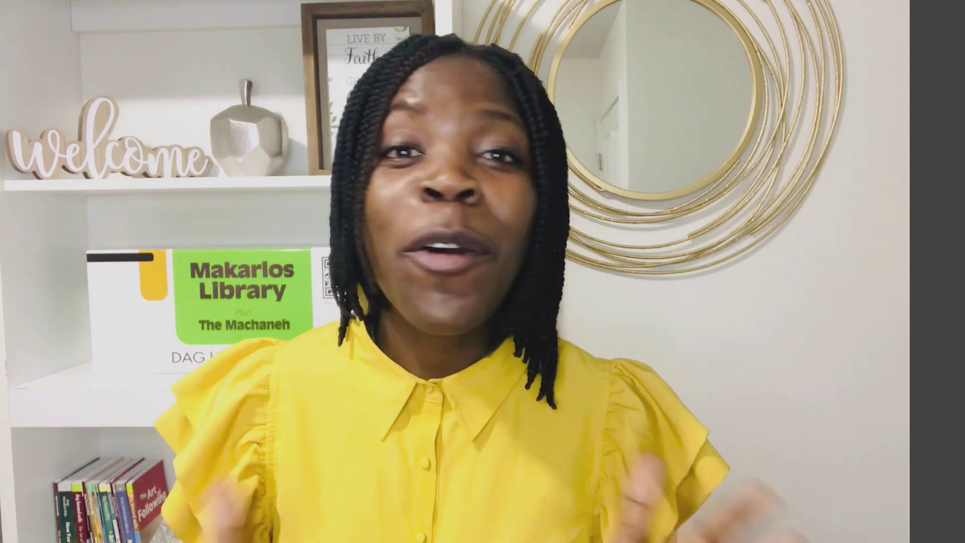